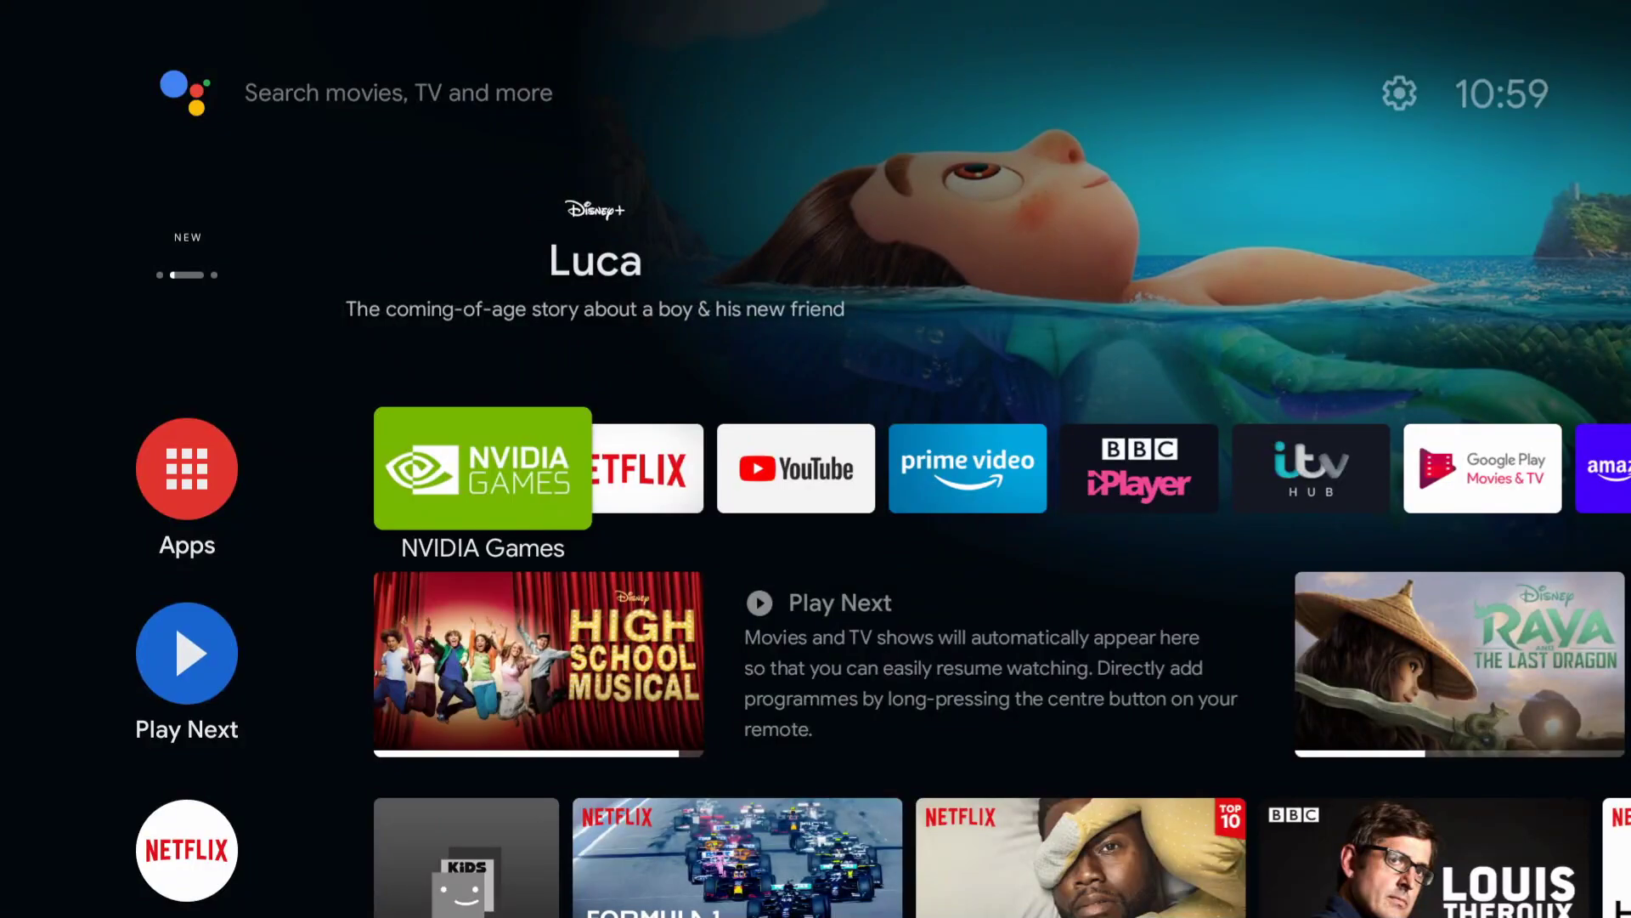
Open the device Settings from the home screen and go to Apps
{"action": "key", "text": "Up"}
{"action": "key", "text": "Up"}
{"action": "key", "text": "Right"}
{"action": "key", "text": "Right"}
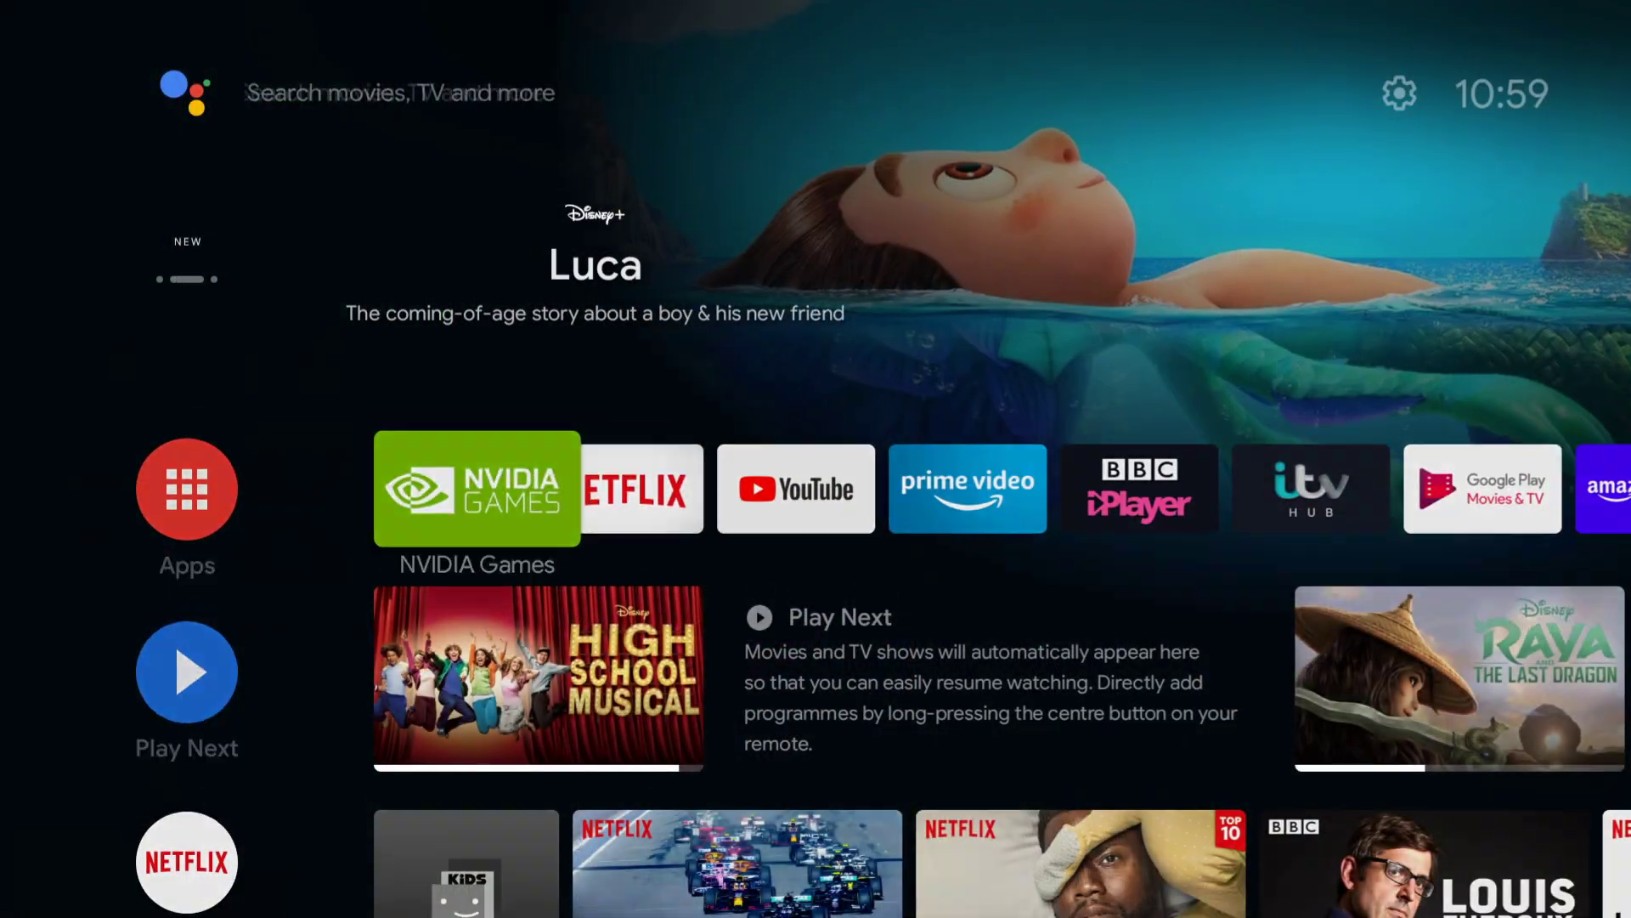
{"action": "key", "text": "Up"}
{"action": "key", "text": "Right"}
{"action": "key", "text": "Right"}
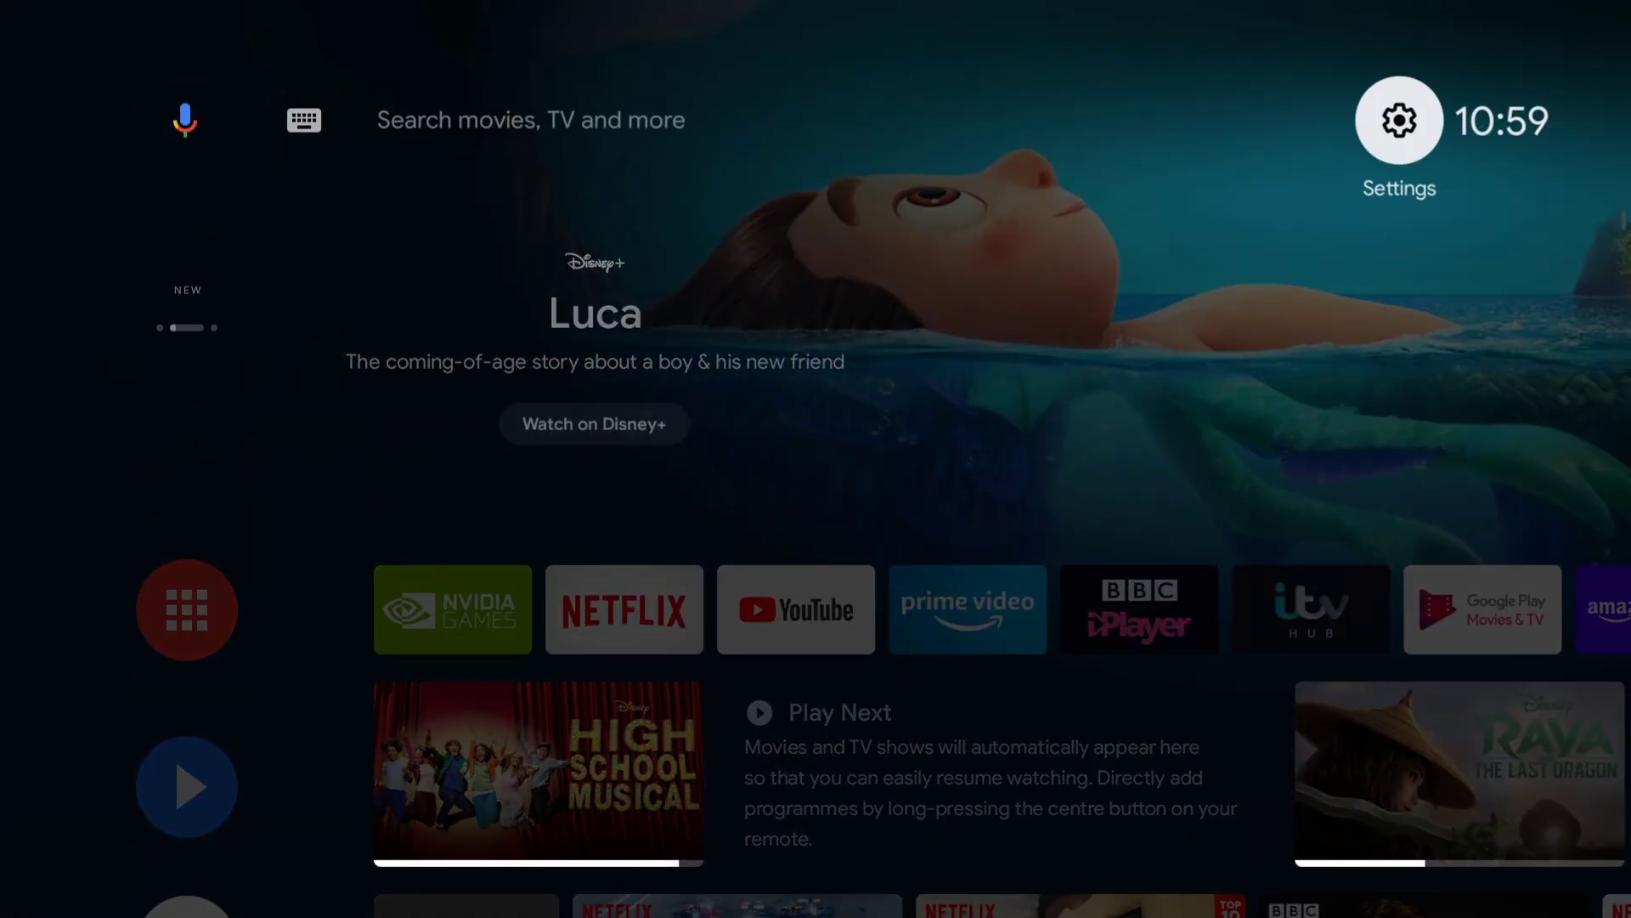
{"action": "key", "text": "Return"}
{"action": "key", "text": "Down"}
{"action": "key", "text": "Down"}
{"action": "key", "text": "Down"}
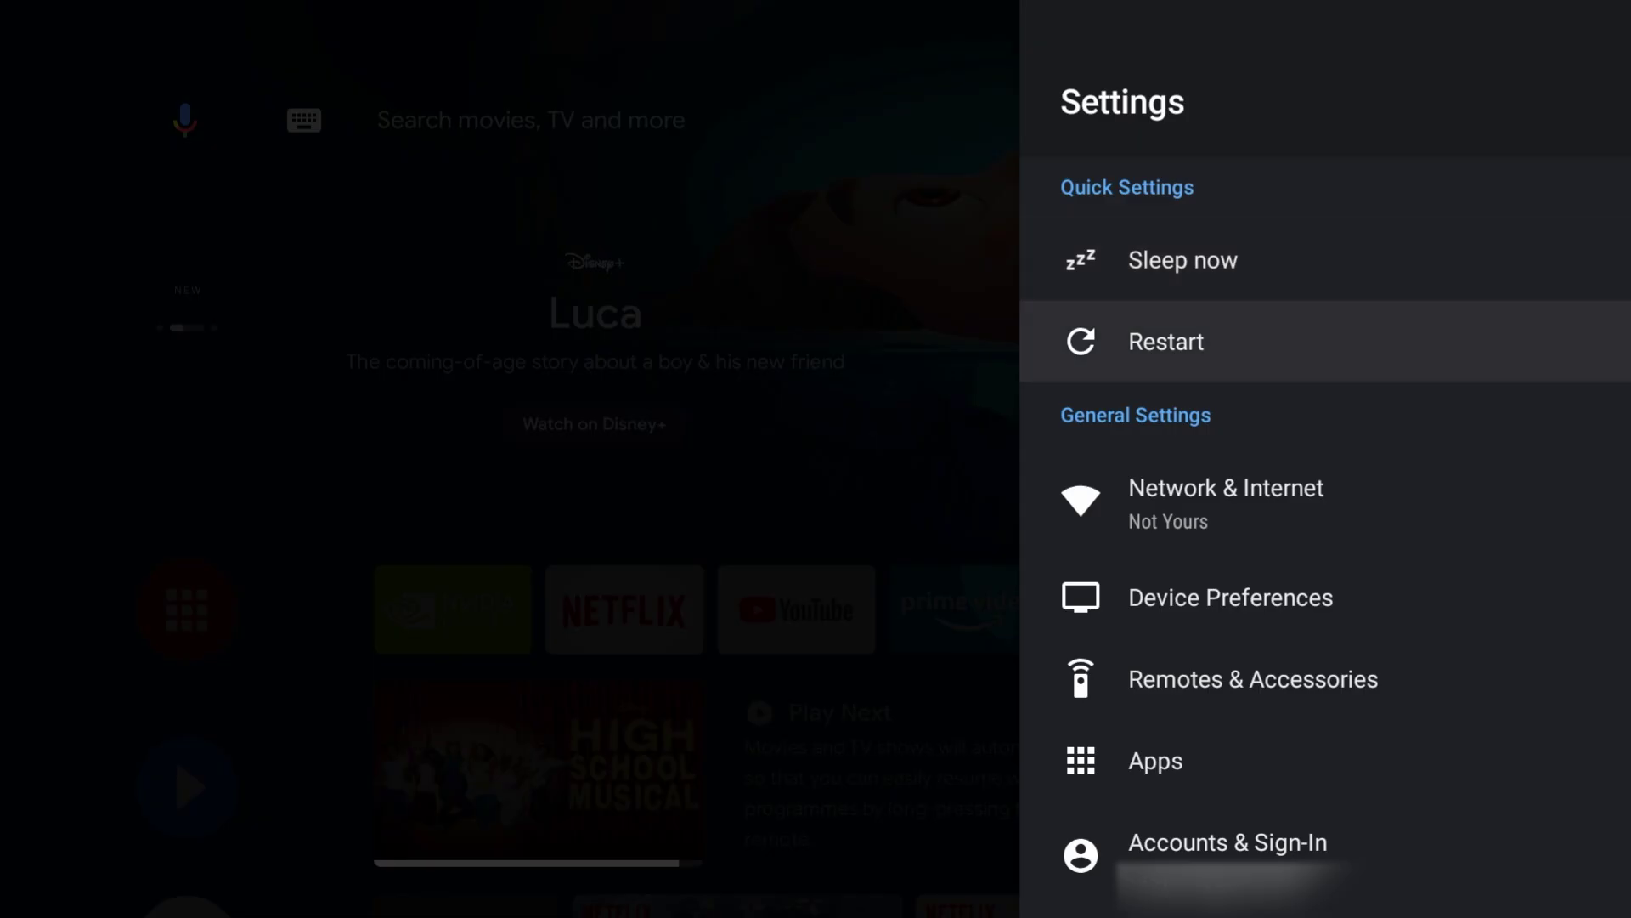
{"action": "key", "text": "Down"}
{"action": "key", "text": "Down"}
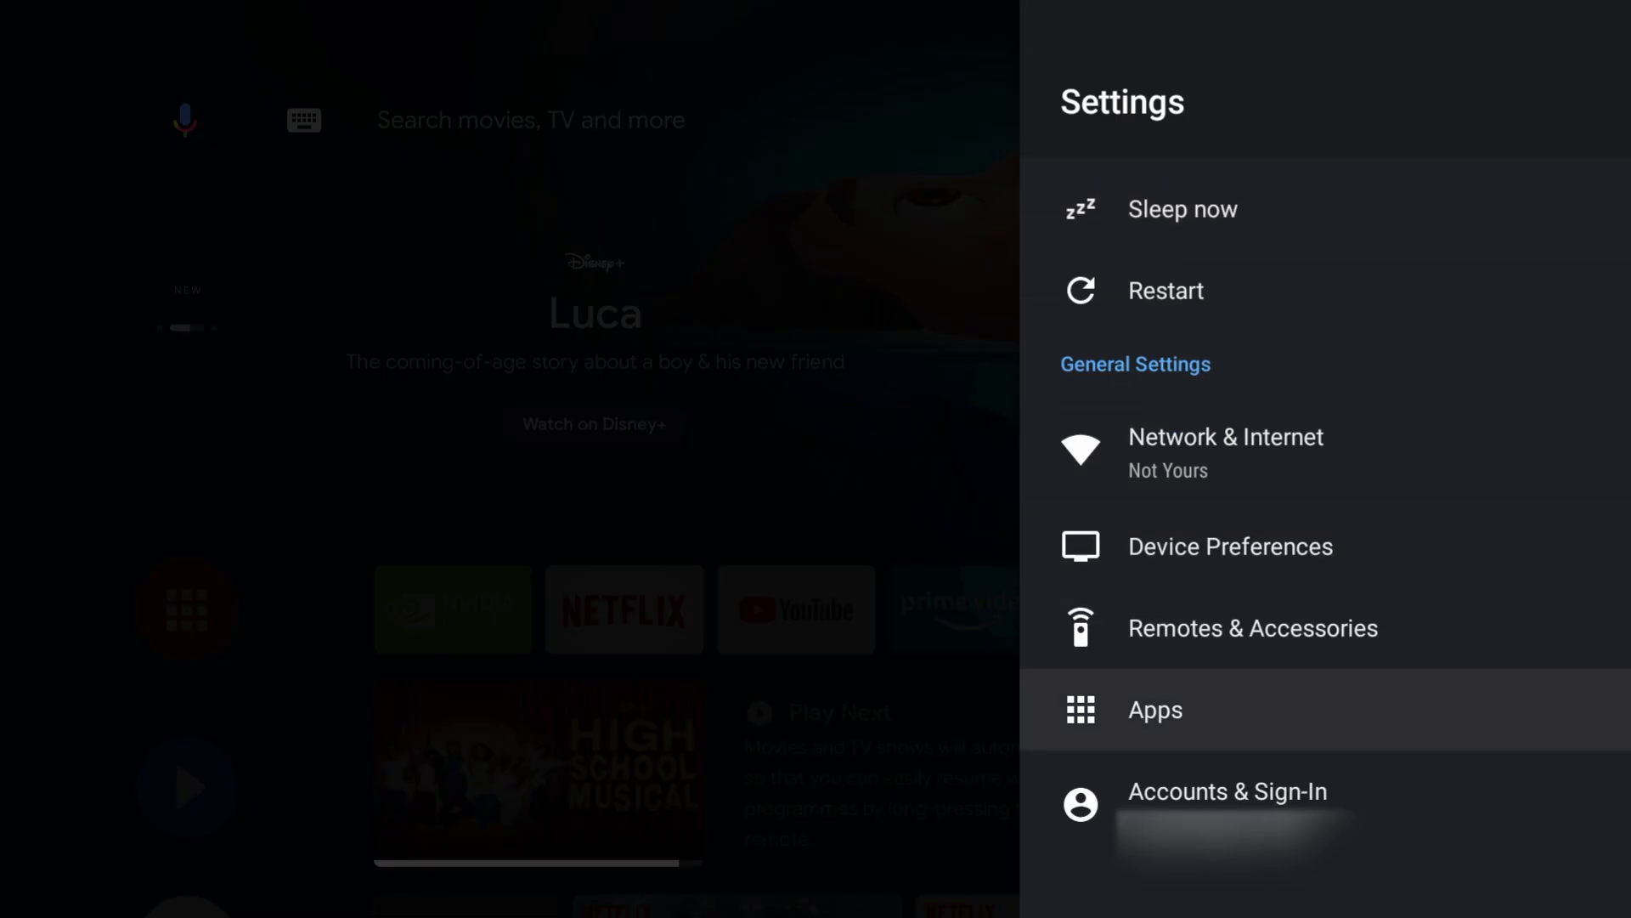
{"action": "key", "text": "Return"}
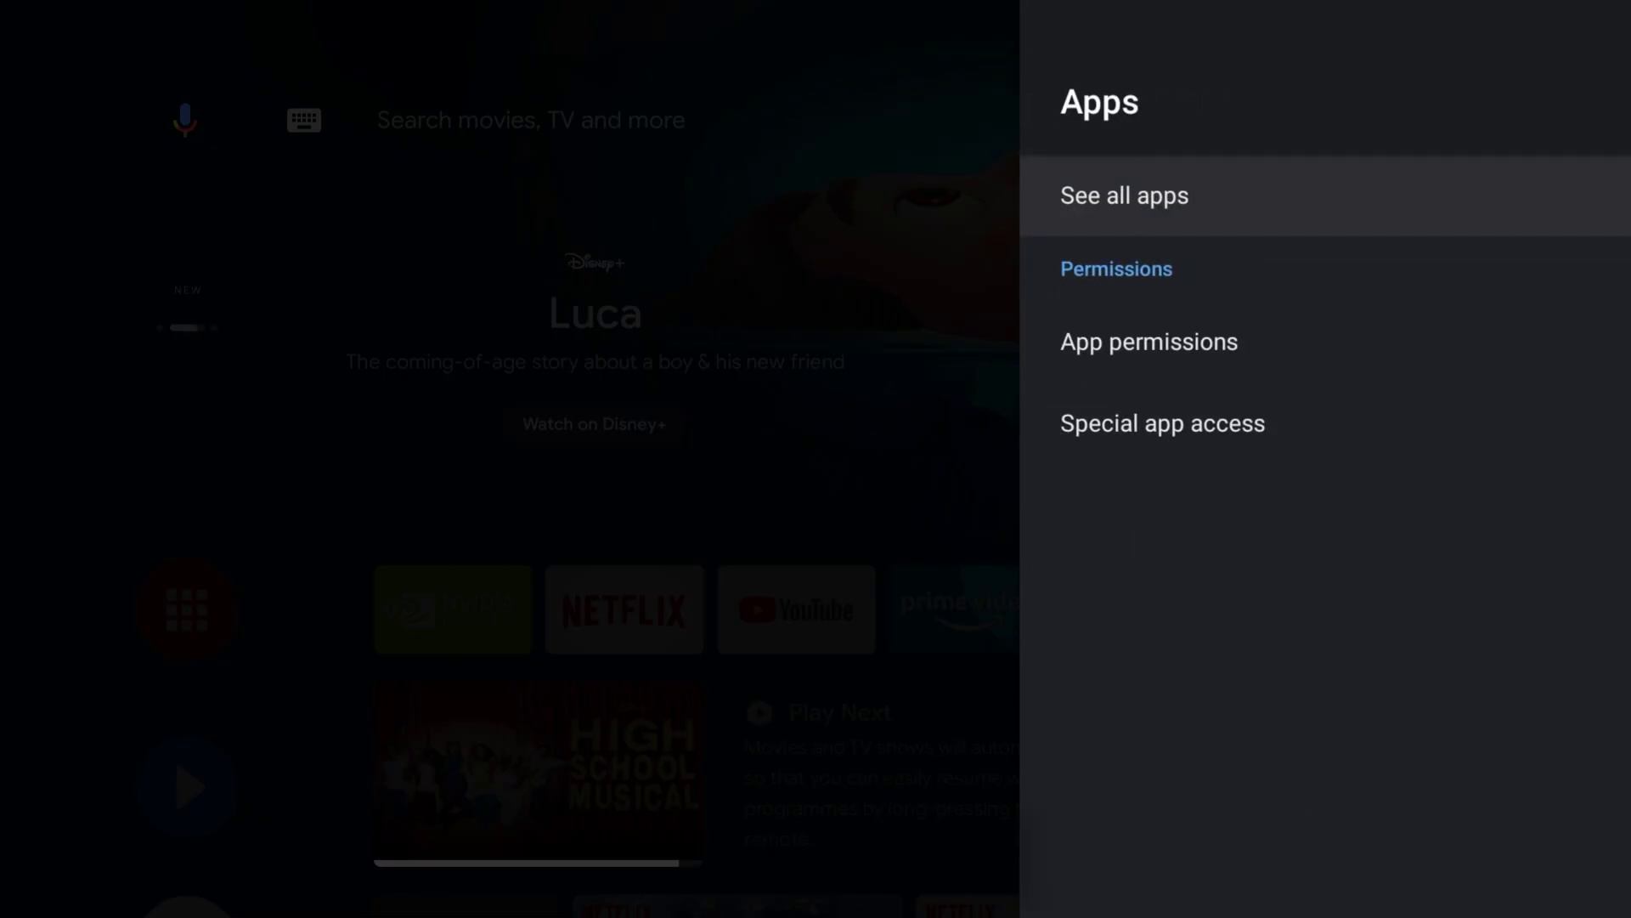
Show system apps in See all apps and open Google Play services
{"action": "key", "text": "Return"}
{"action": "key", "text": "Down"}
{"action": "key", "text": "Down"}
{"action": "key", "text": "Down"}
{"action": "key", "text": "Down"}
{"action": "key", "text": "Down"}
{"action": "key", "text": "Down"}
{"action": "key", "text": "Down"}
{"action": "key", "text": "Down"}
{"action": "key", "text": "Down"}
{"action": "key", "text": "Down"}
{"action": "key", "text": "Down"}
{"action": "key", "text": "Down"}
{"action": "key", "text": "Down"}
{"action": "key", "text": "Down"}
{"action": "key", "text": "Down"}
{"action": "key", "text": "Down"}
{"action": "key", "text": "Down"}
{"action": "key", "text": "Down"}
{"action": "key", "text": "Down"}
{"action": "key", "text": "Down"}
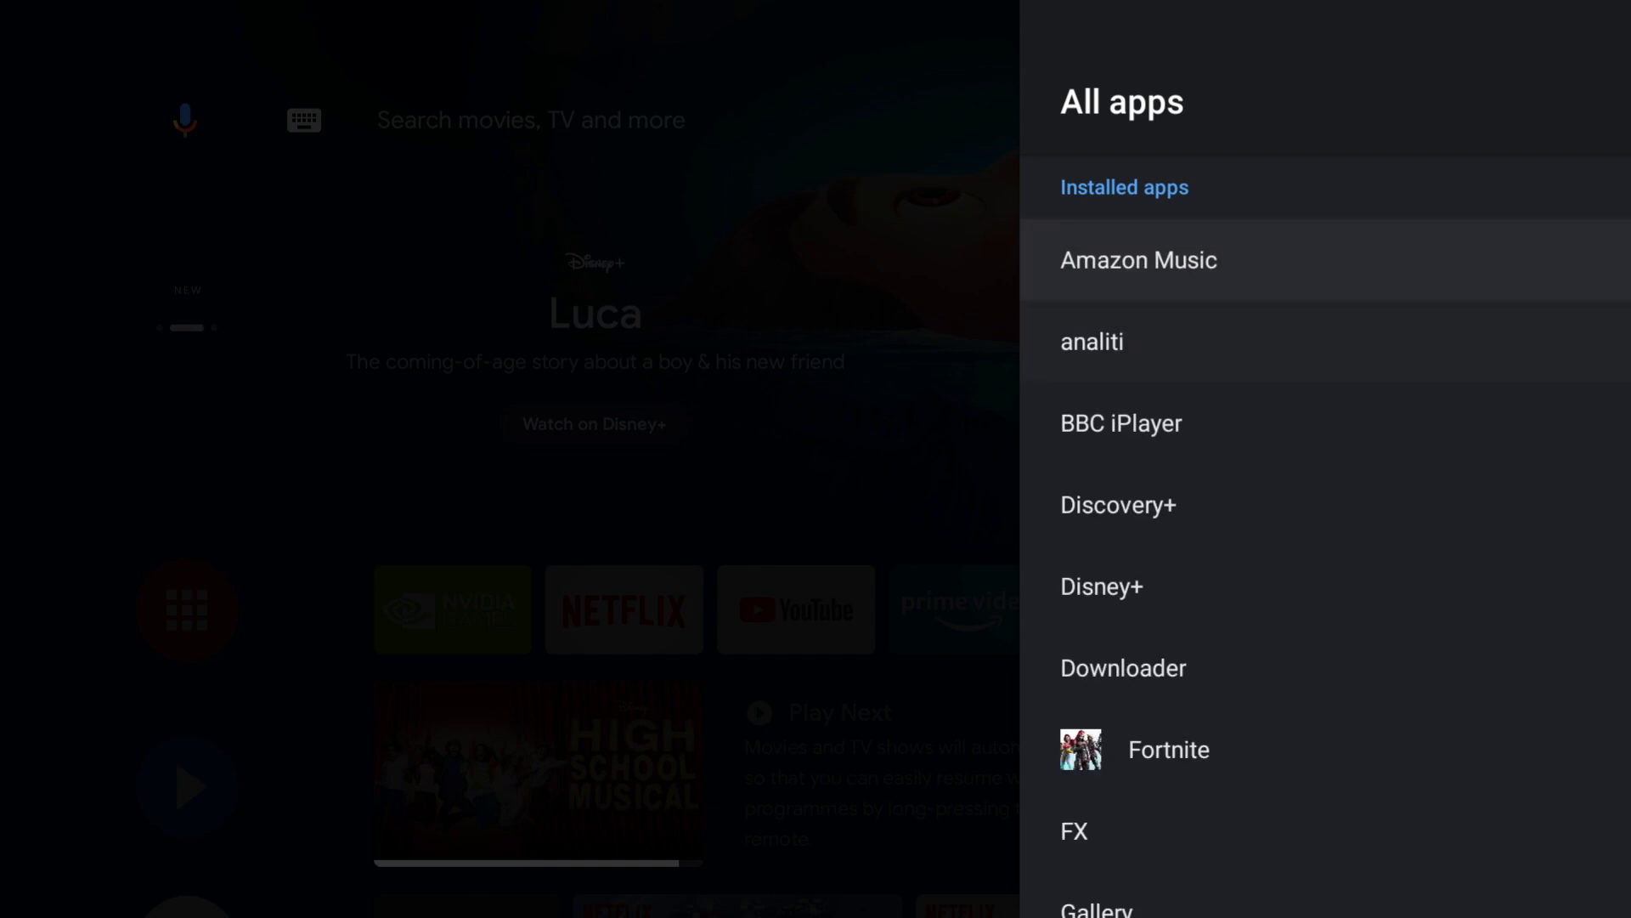
{"action": "key", "text": "Down"}
{"action": "key", "text": "Down"}
{"action": "key", "text": "Down"}
{"action": "key", "text": "Down"}
{"action": "key", "text": "Down"}
{"action": "key", "text": "Down"}
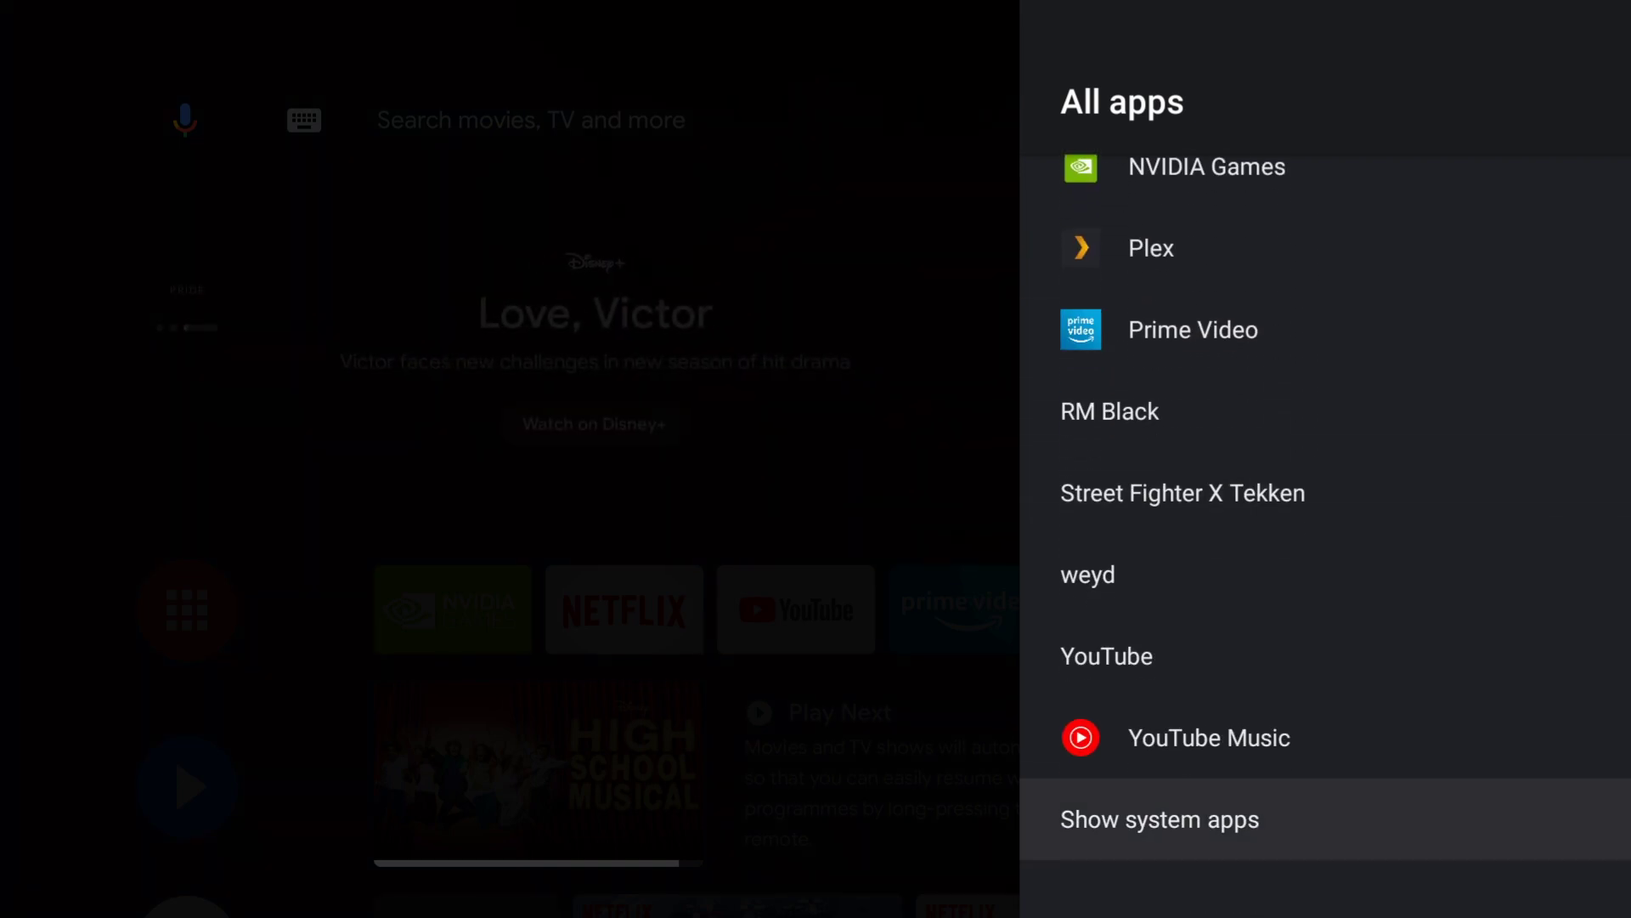
{"action": "key", "text": "Return"}
{"action": "key", "text": "Down"}
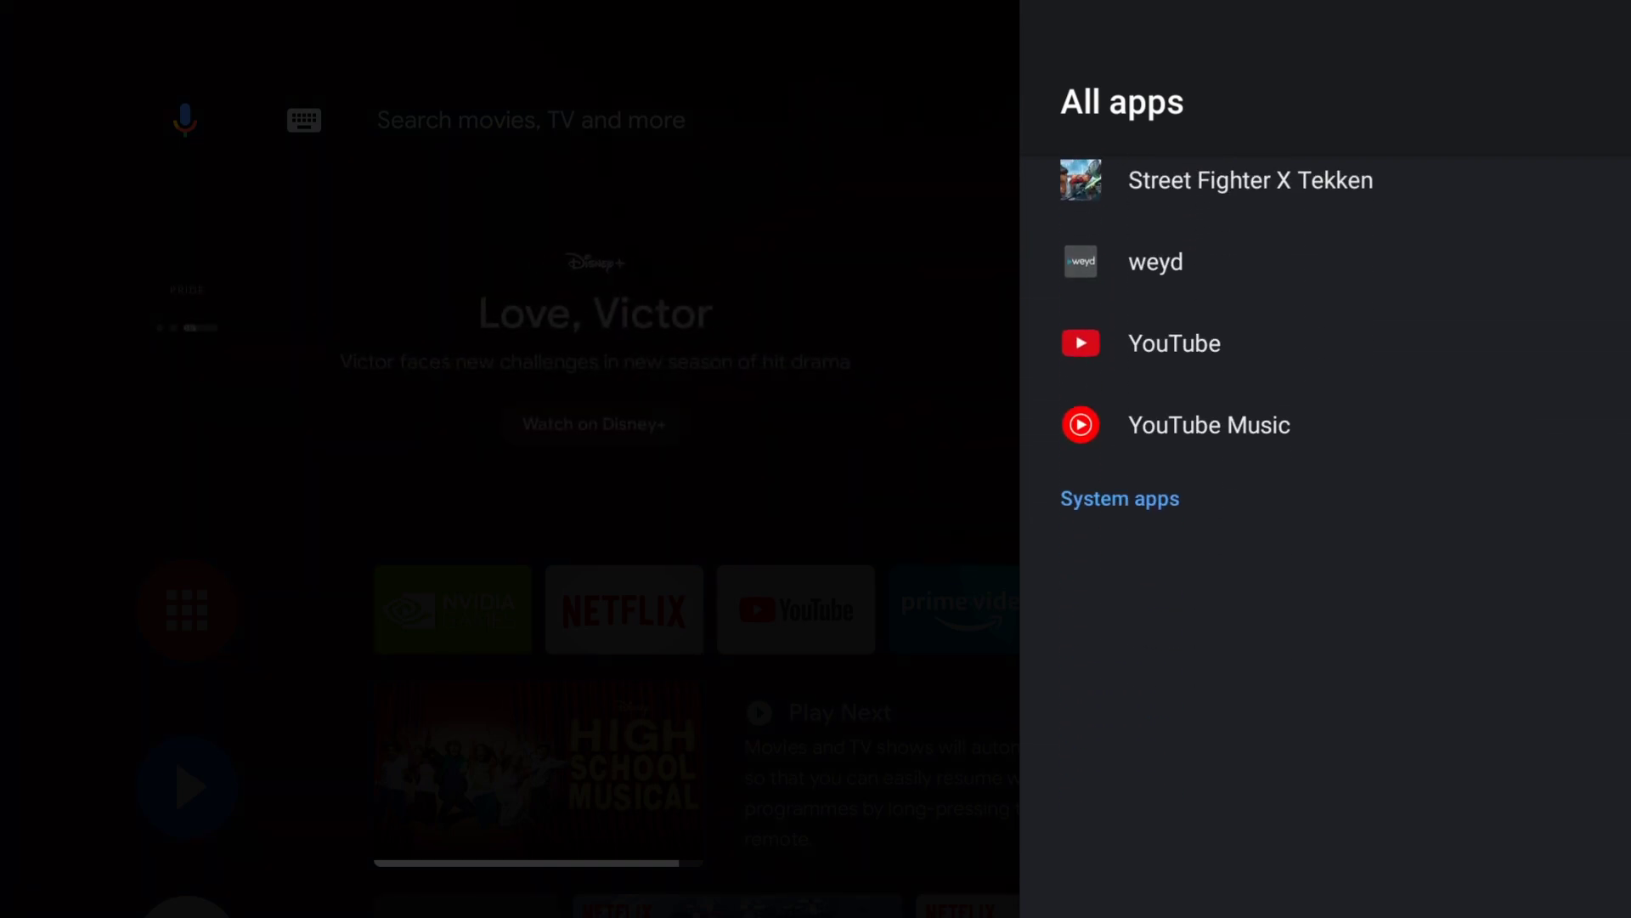
{"action": "key", "text": "Down"}
{"action": "key", "text": "Down"}
{"action": "key", "text": "Down"}
{"action": "key", "text": "Down"}
{"action": "key", "text": "Down"}
{"action": "key", "text": "Down"}
{"action": "key", "text": "Down"}
{"action": "key", "text": "Down"}
{"action": "key", "text": "Down"}
{"action": "key", "text": "Down"}
{"action": "key", "text": "Down"}
{"action": "key", "text": "Down"}
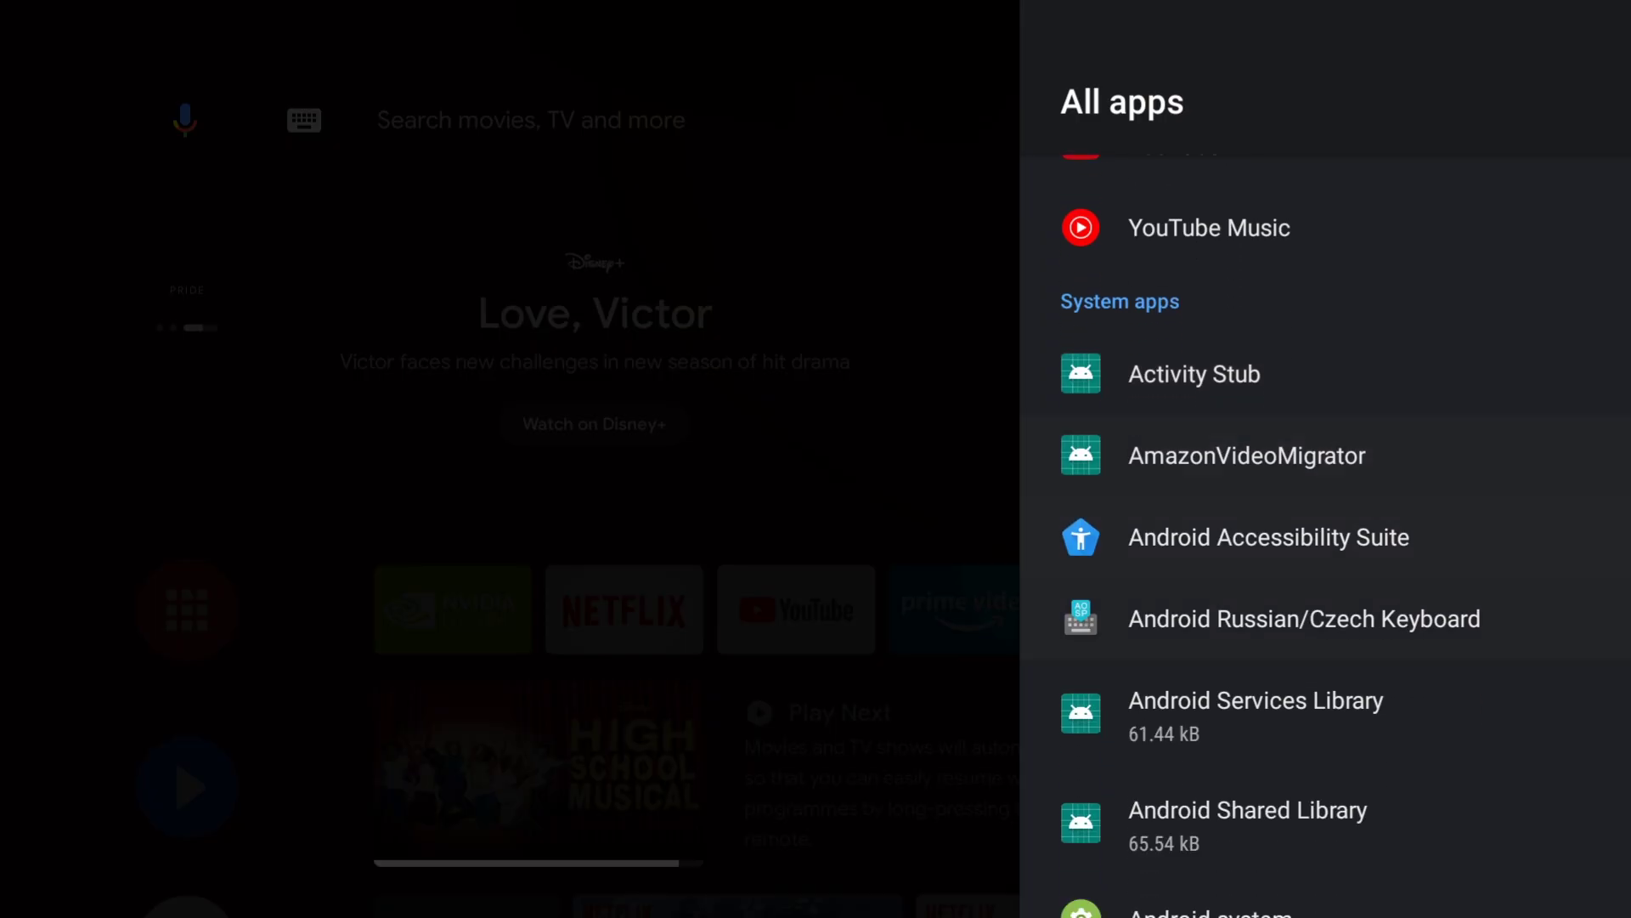
{"action": "key", "text": "Down"}
{"action": "key", "text": "Down"}
{"action": "key", "text": "Down"}
{"action": "key", "text": "Down"}
{"action": "key", "text": "Down"}
{"action": "key", "text": "Down"}
{"action": "key", "text": "Down"}
{"action": "key", "text": "Down"}
{"action": "key", "text": "Down"}
{"action": "key", "text": "Down"}
{"action": "key", "text": "Down"}
{"action": "key", "text": "Down"}
{"action": "key", "text": "Down"}
{"action": "key", "text": "Down"}
{"action": "key", "text": "Down"}
{"action": "key", "text": "Down"}
{"action": "key", "text": "Down"}
{"action": "key", "text": "Down"}
{"action": "key", "text": "Down"}
{"action": "key", "text": "Down"}
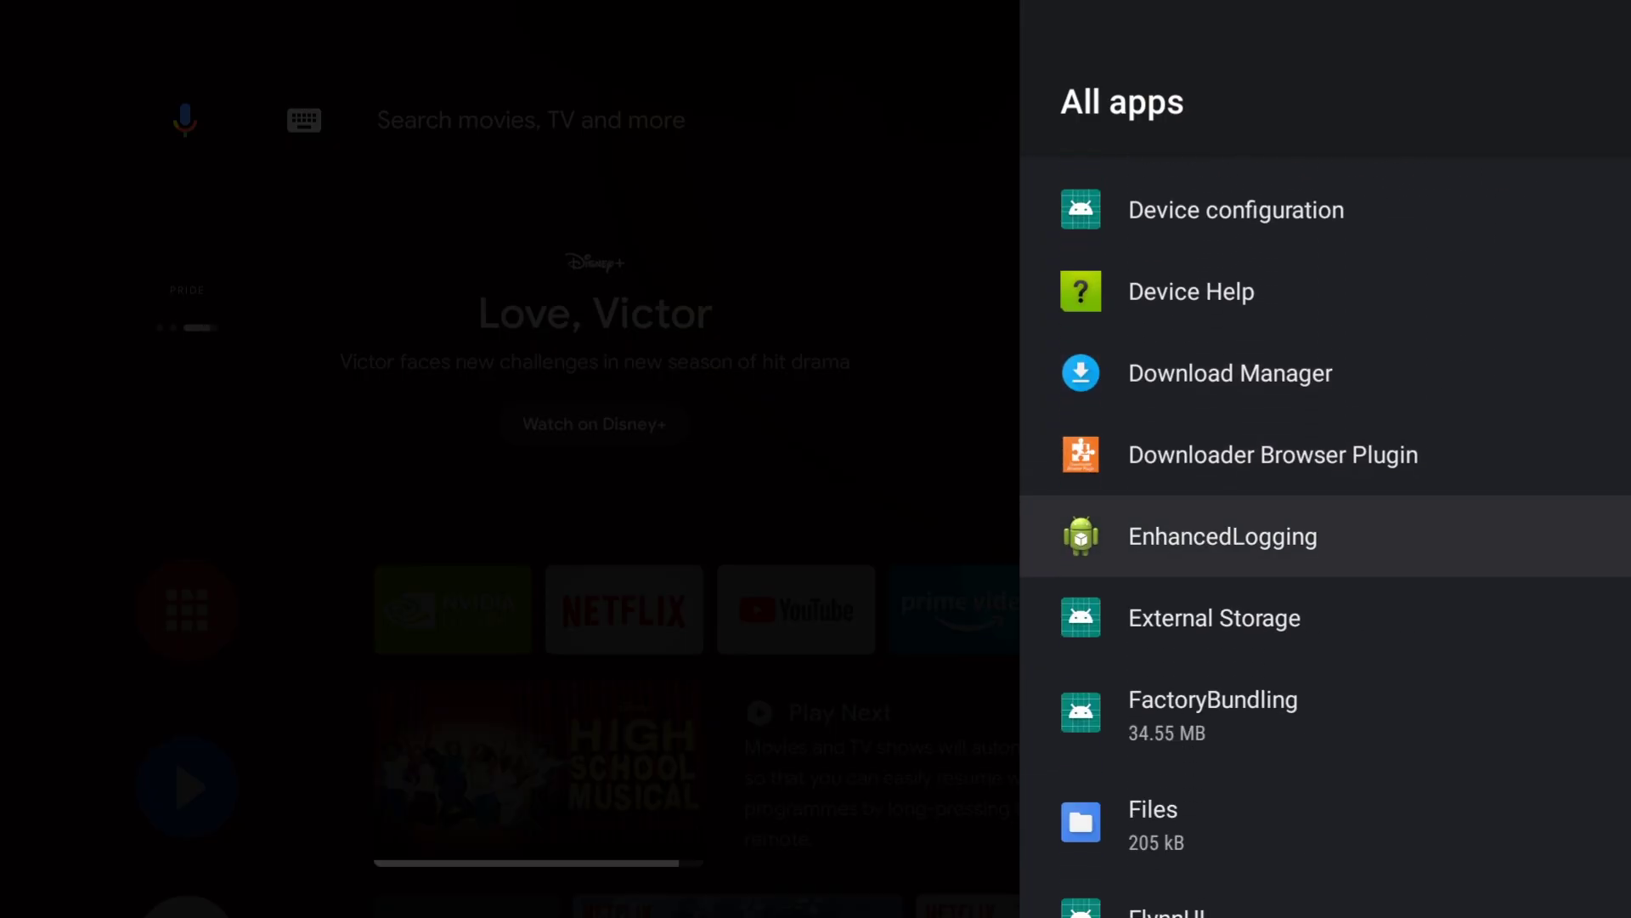
{"action": "key", "text": "Down"}
{"action": "key", "text": "Down"}
{"action": "key", "text": "Down"}
{"action": "key", "text": "Down"}
{"action": "key", "text": "Down"}
{"action": "key", "text": "Down"}
{"action": "key", "text": "Down"}
{"action": "key", "text": "Down"}
{"action": "key", "text": "Down"}
{"action": "key", "text": "Down"}
{"action": "key", "text": "Down"}
{"action": "key", "text": "Down"}
{"action": "key", "text": "Down"}
{"action": "key", "text": "Down"}
{"action": "key", "text": "Down"}
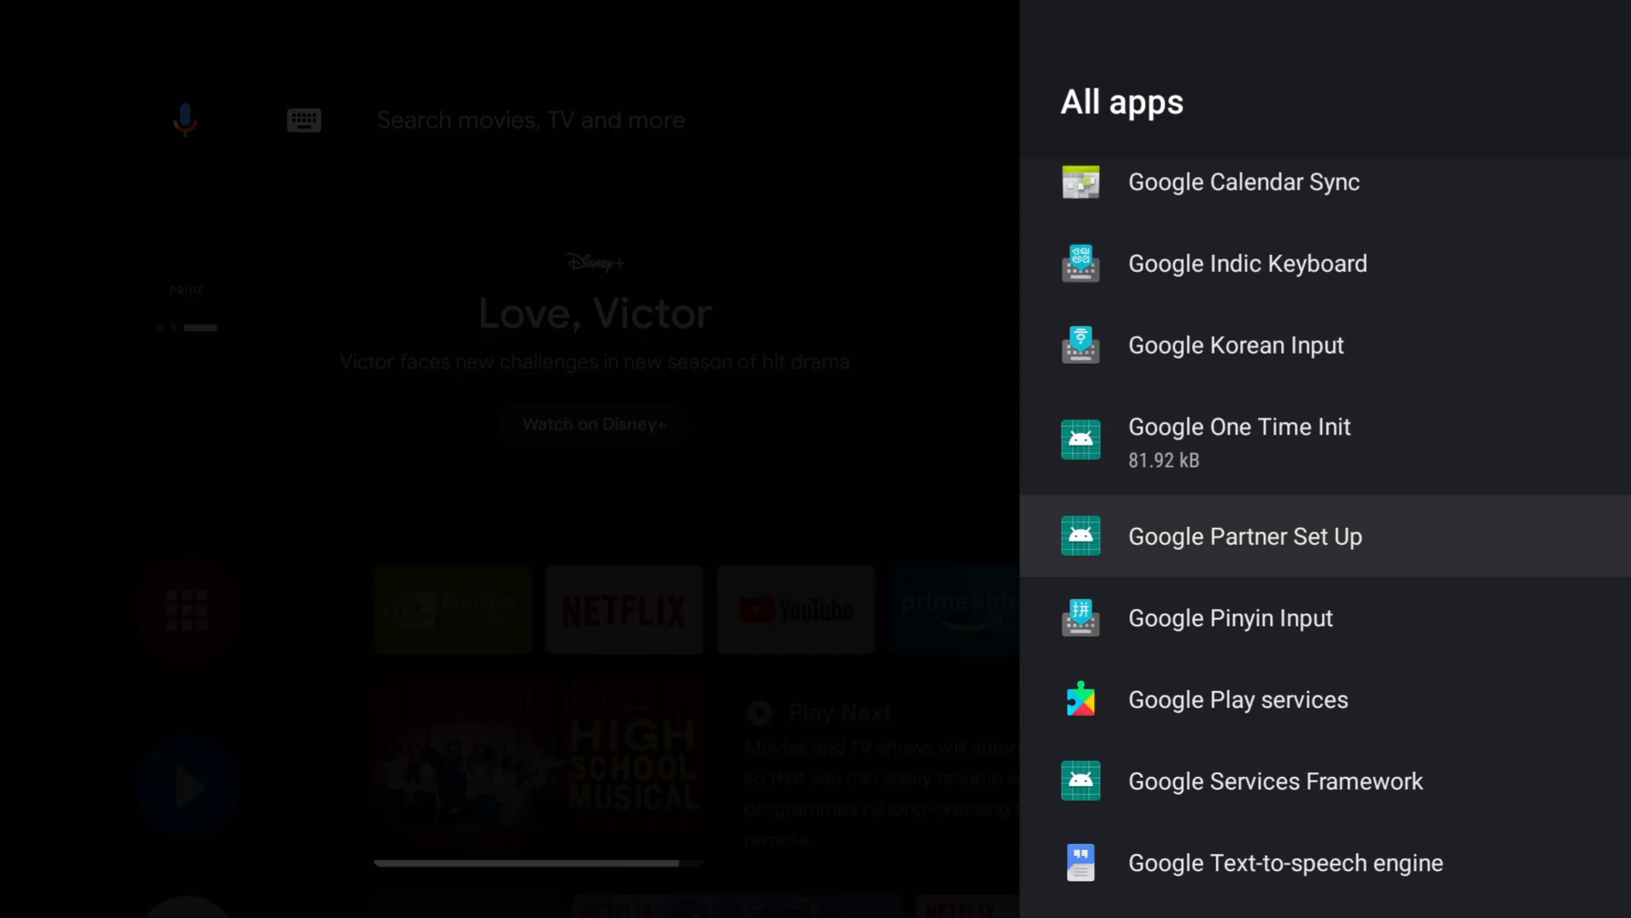
{"action": "key", "text": "Return"}
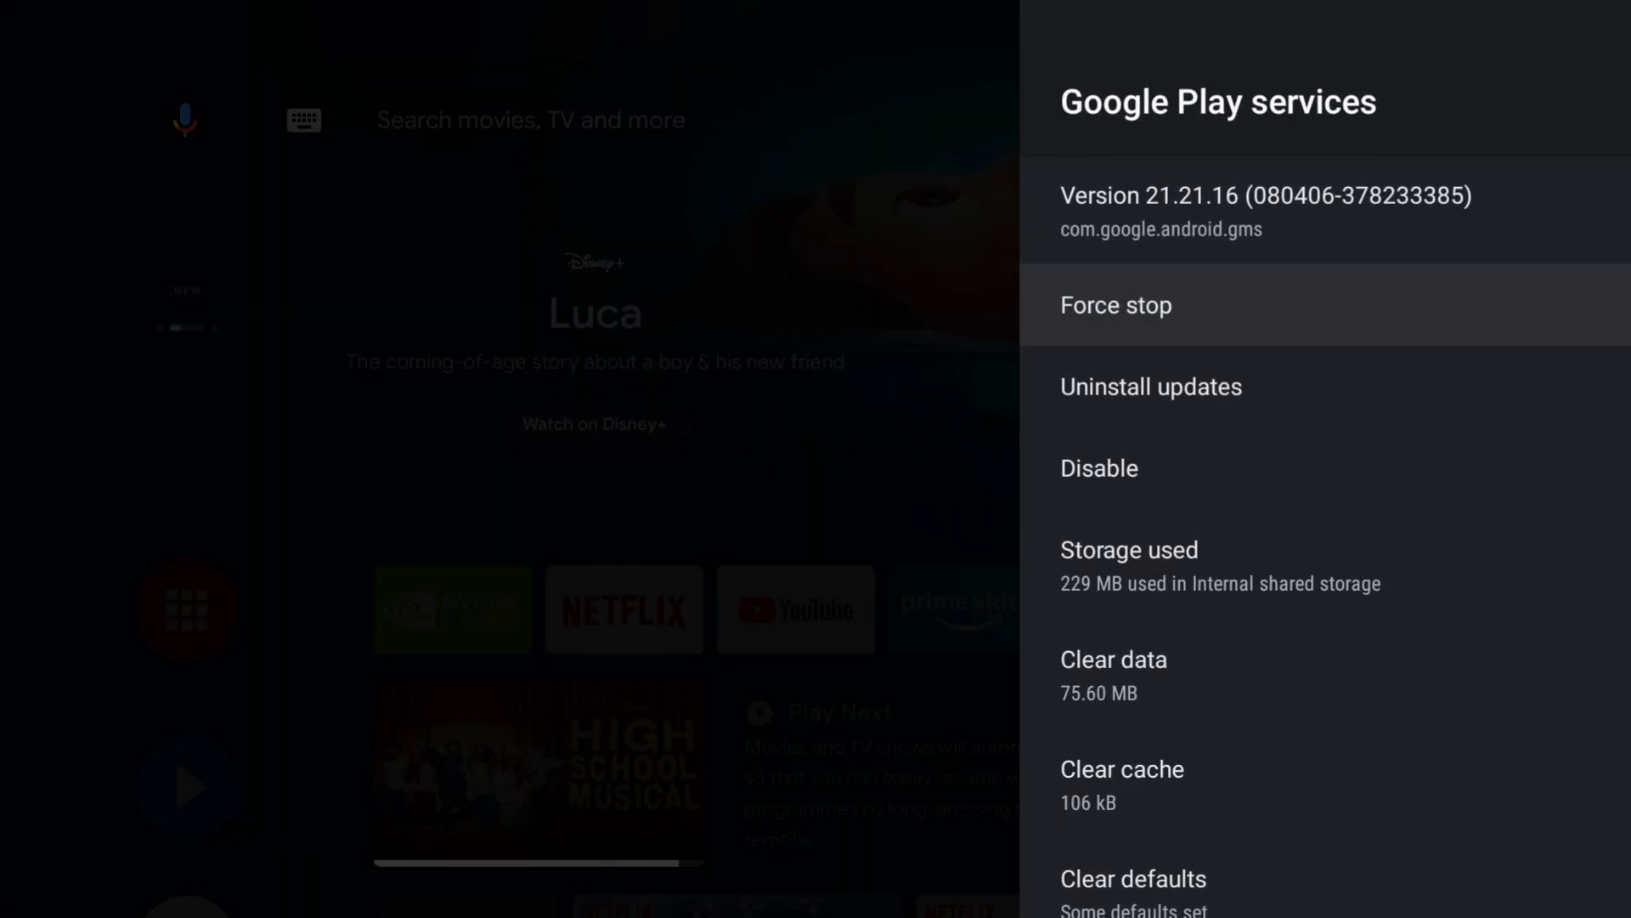
Force stop Google Play services and disable it
{"action": "key", "text": "Return"}
{"action": "key", "text": "Return"}
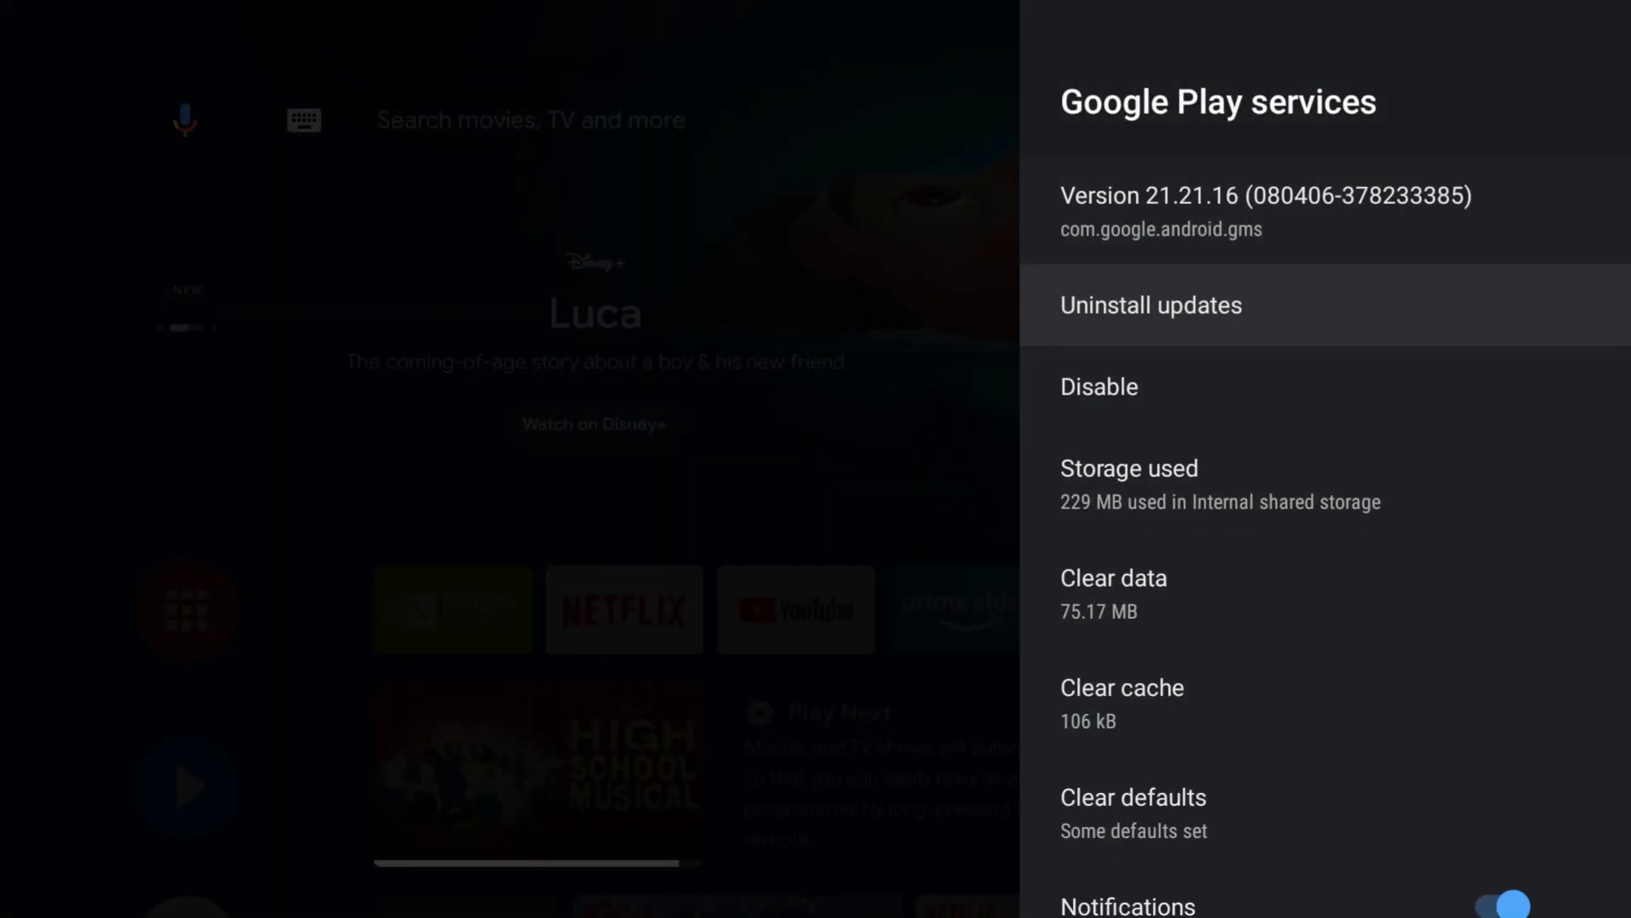
{"action": "key", "text": "Down"}
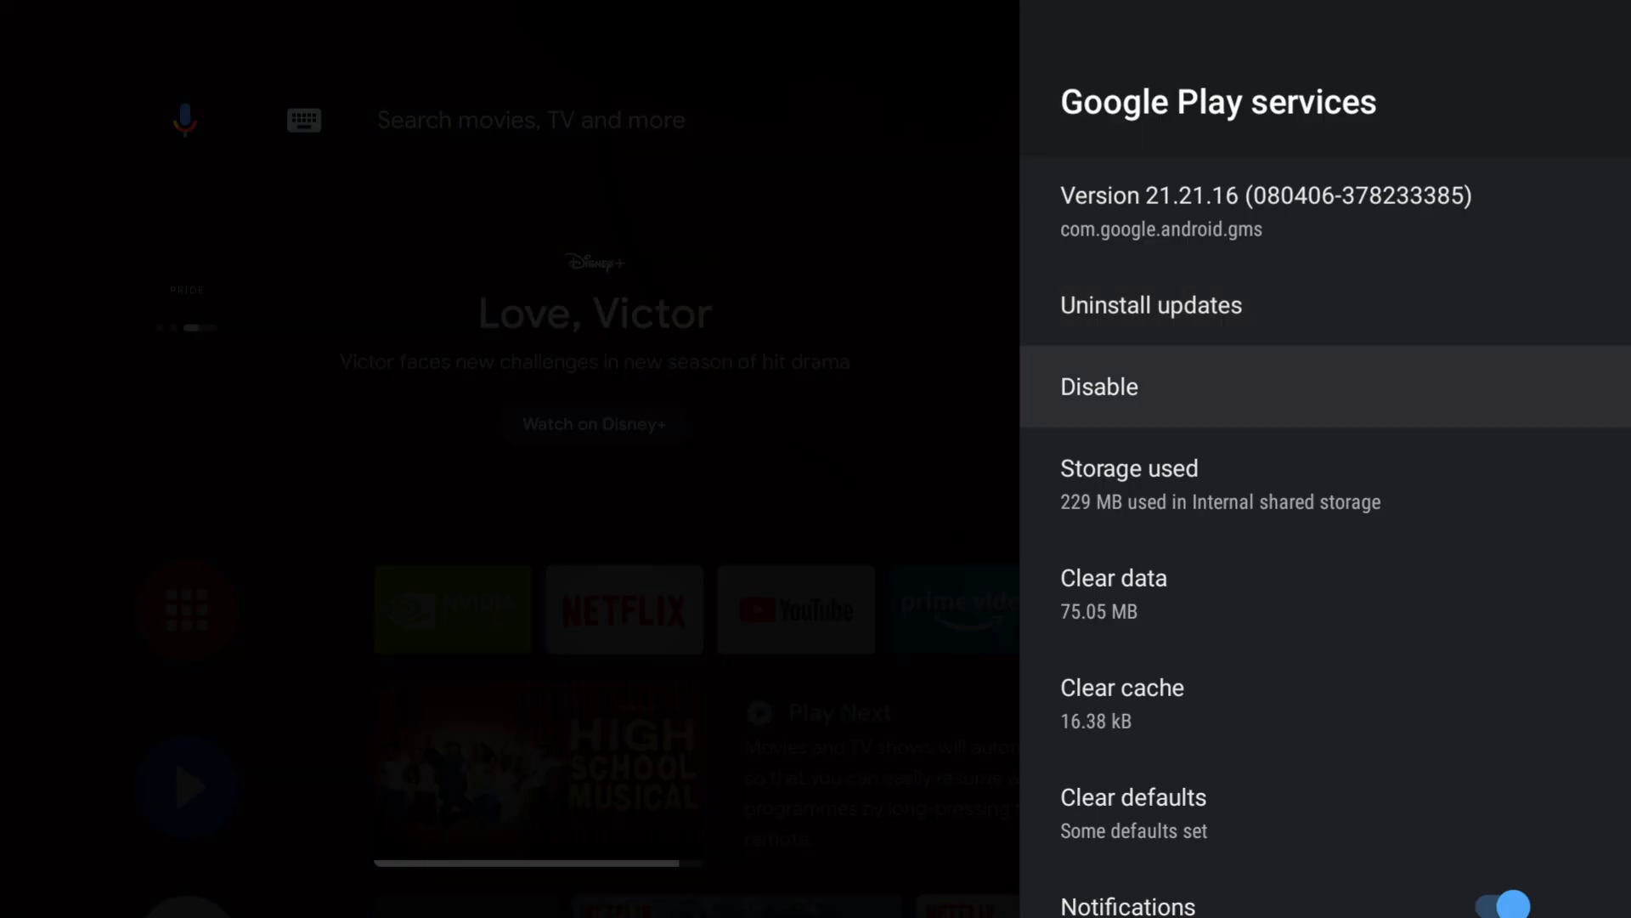
{"action": "key", "text": "Return"}
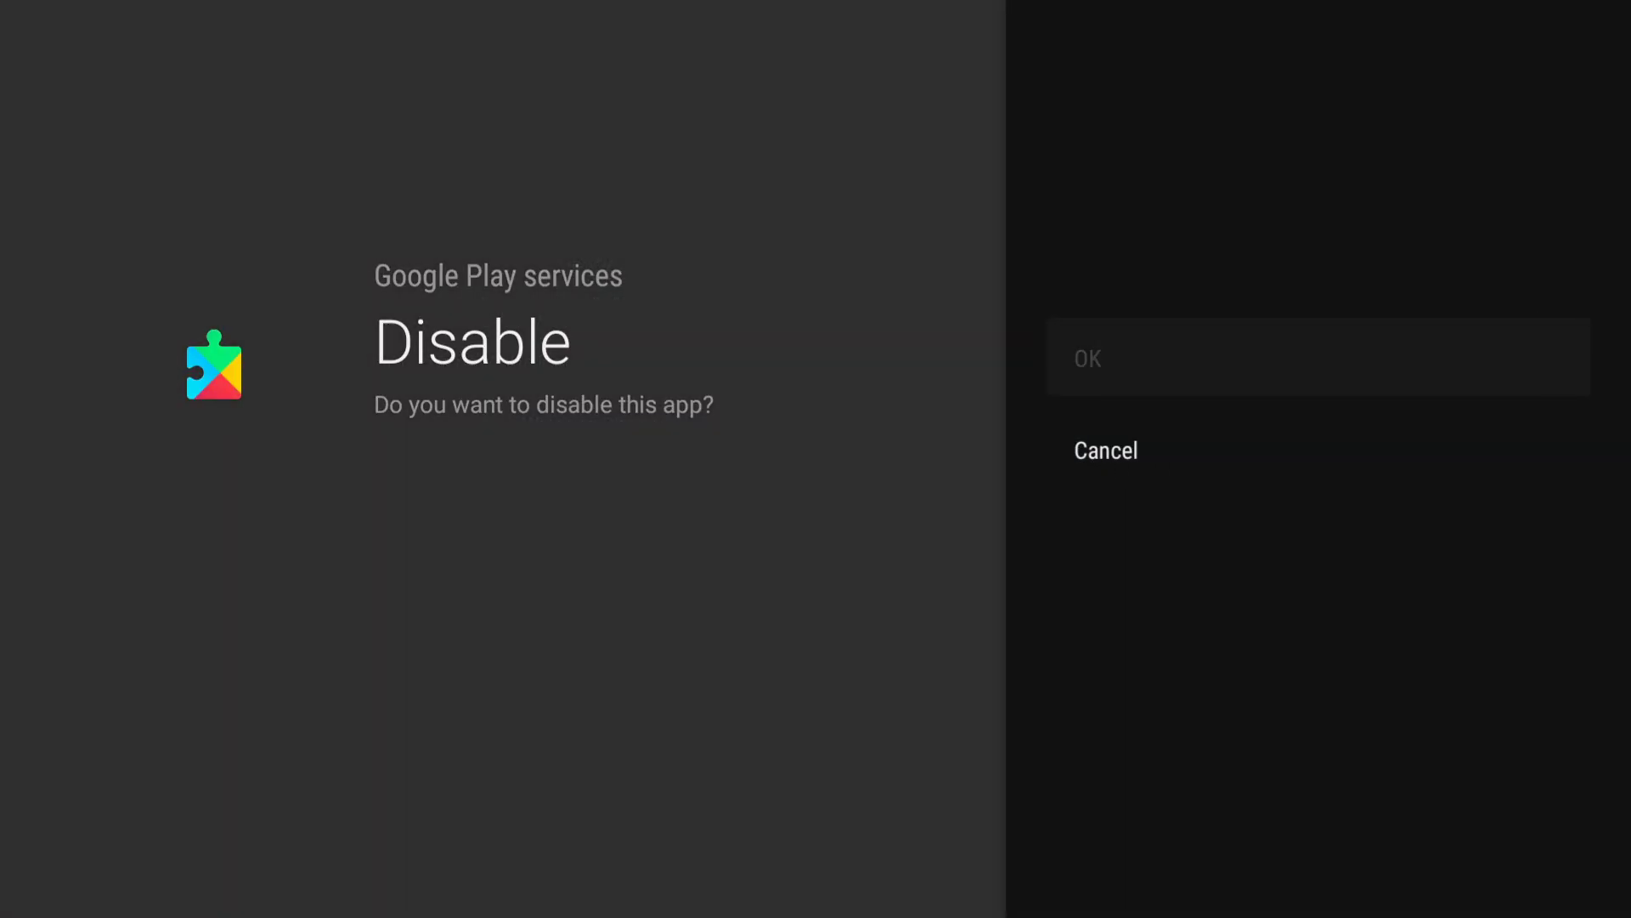
{"action": "key", "text": "Return"}
Clear Google Play services' cache and return to the All apps list
{"action": "key", "text": "Down"}
{"action": "key", "text": "Down"}
{"action": "key", "text": "Down"}
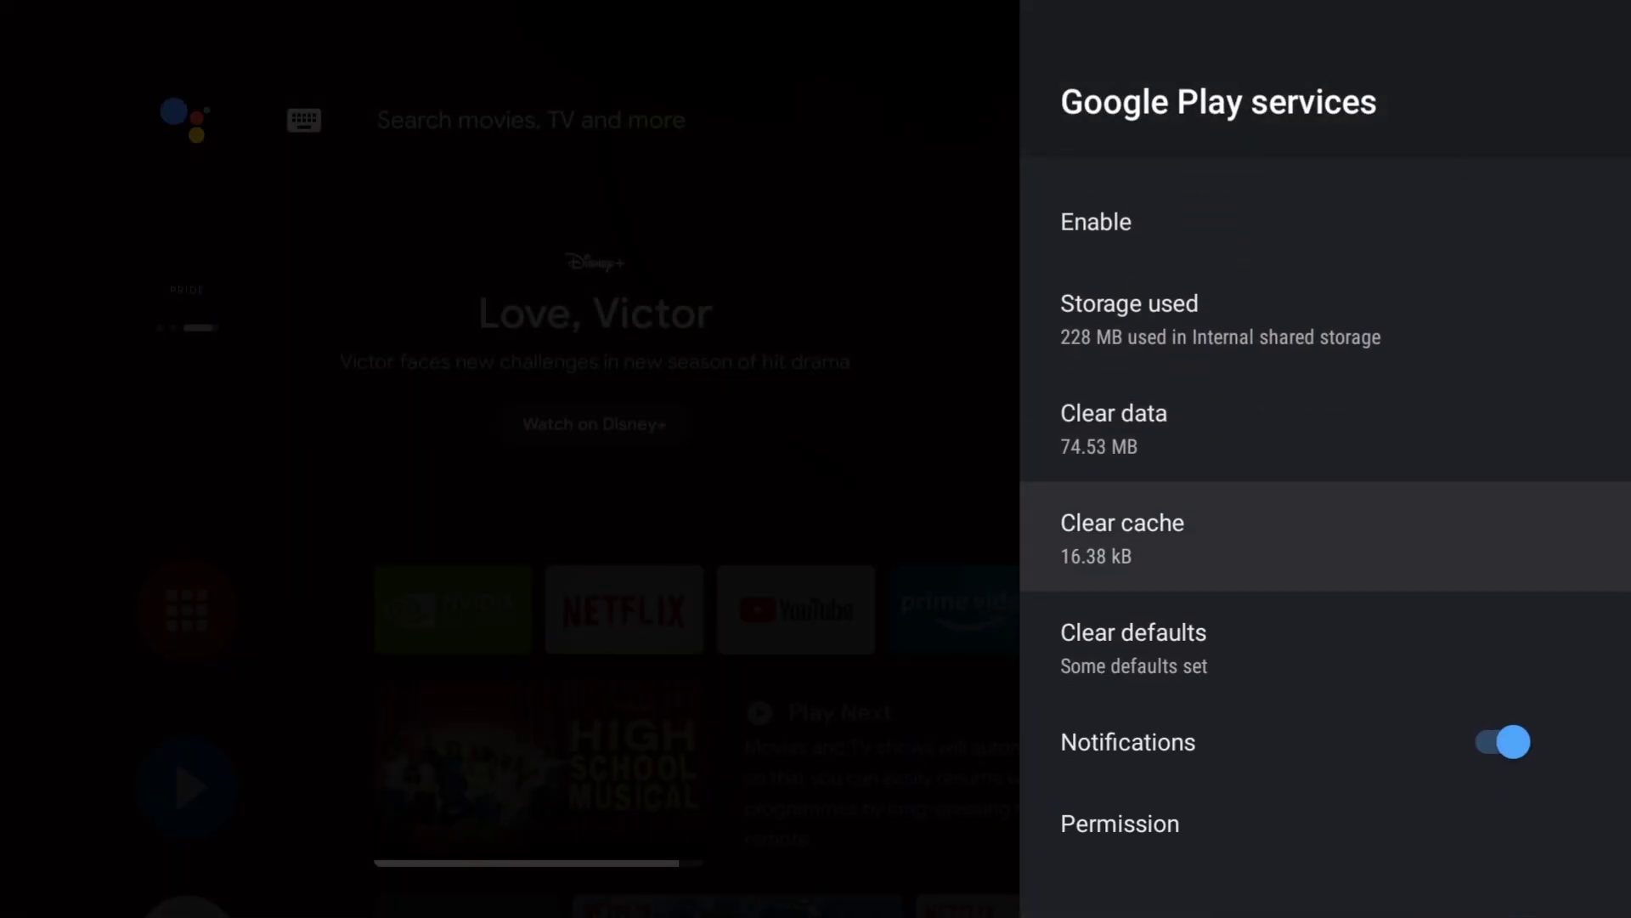
{"action": "key", "text": "Return"}
{"action": "key", "text": "Return"}
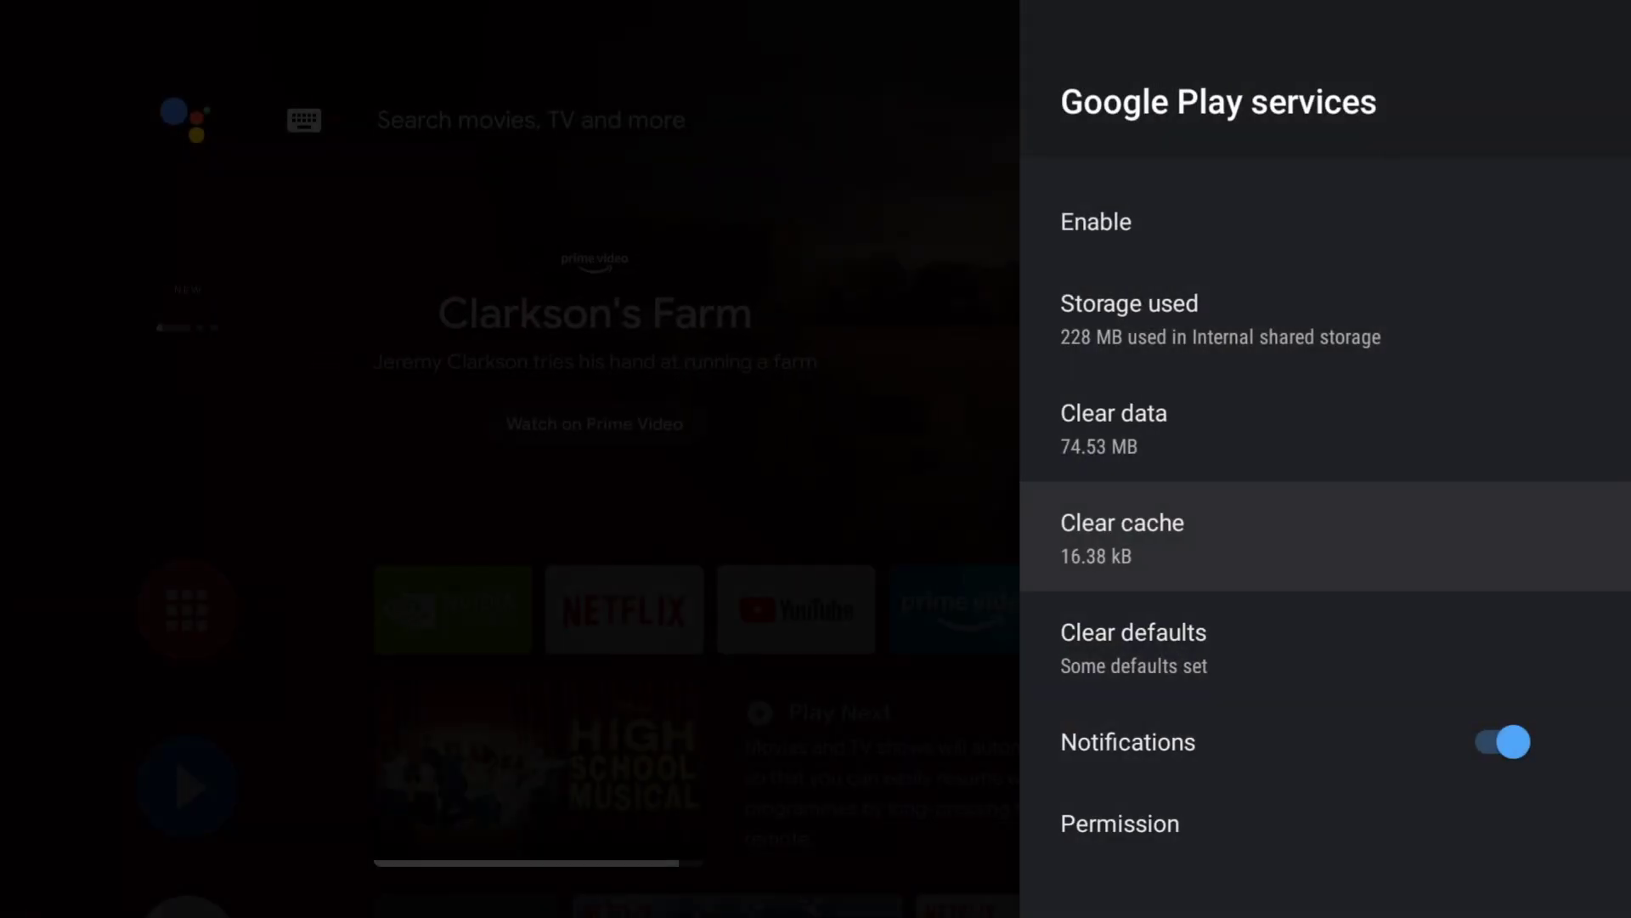
{"action": "key", "text": "Escape"}
{"action": "key", "text": "Up"}
{"action": "key", "text": "Up"}
{"action": "key", "text": "Up"}
{"action": "key", "text": "Up"}
{"action": "key", "text": "Up"}
{"action": "key", "text": "Up"}
{"action": "key", "text": "Up"}
{"action": "key", "text": "Up"}
{"action": "key", "text": "Up"}
{"action": "key", "text": "Up"}
{"action": "key", "text": "Up"}
{"action": "key", "text": "Up"}
{"action": "key", "text": "Up"}
{"action": "key", "text": "Up"}
{"action": "key", "text": "Up"}
{"action": "key", "text": "Up"}
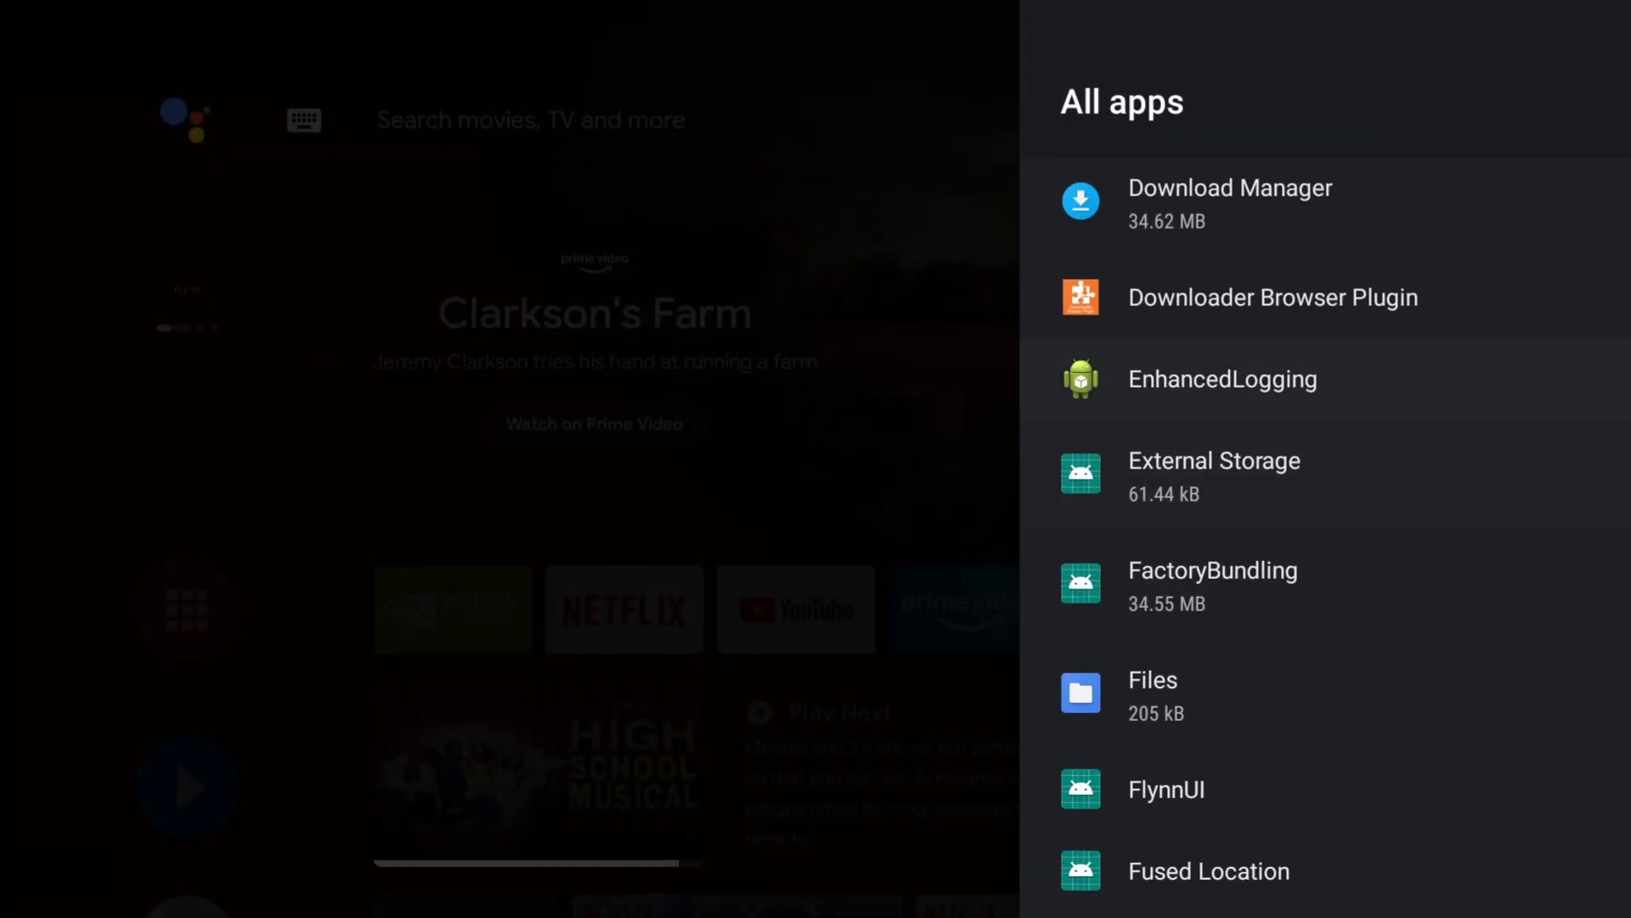
Open Android TV Home's app info and clear its cache and data
{"action": "key", "text": "Up"}
{"action": "key", "text": "Up"}
{"action": "key", "text": "Up"}
{"action": "key", "text": "Up"}
{"action": "key", "text": "Up"}
{"action": "key", "text": "Up"}
{"action": "key", "text": "Up"}
{"action": "key", "text": "Up"}
{"action": "key", "text": "Up"}
{"action": "key", "text": "Up"}
{"action": "key", "text": "Up"}
{"action": "key", "text": "Up"}
{"action": "key", "text": "Up"}
{"action": "key", "text": "Up"}
{"action": "key", "text": "Up"}
{"action": "key", "text": "Up"}
{"action": "key", "text": "Up"}
{"action": "key", "text": "Up"}
{"action": "key", "text": "Up"}
{"action": "key", "text": "Up"}
{"action": "key", "text": "Up"}
{"action": "key", "text": "Up"}
{"action": "key", "text": "Up"}
{"action": "key", "text": "Up"}
{"action": "key", "text": "Up"}
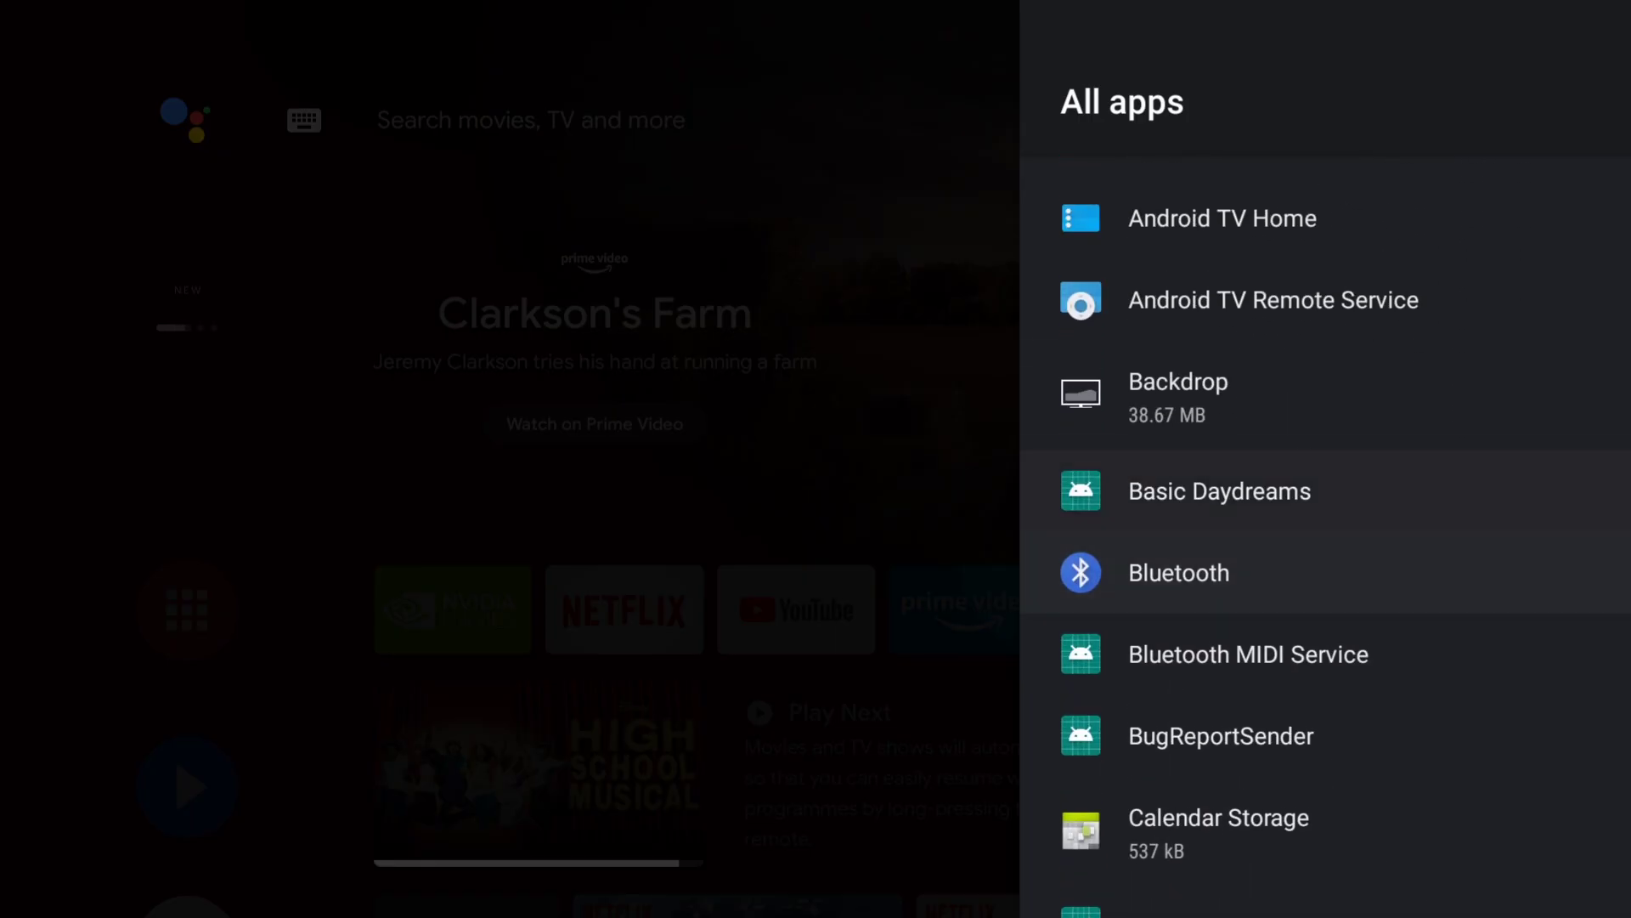
{"action": "key", "text": "Up"}
{"action": "key", "text": "Up"}
{"action": "key", "text": "Up"}
{"action": "key", "text": "Up"}
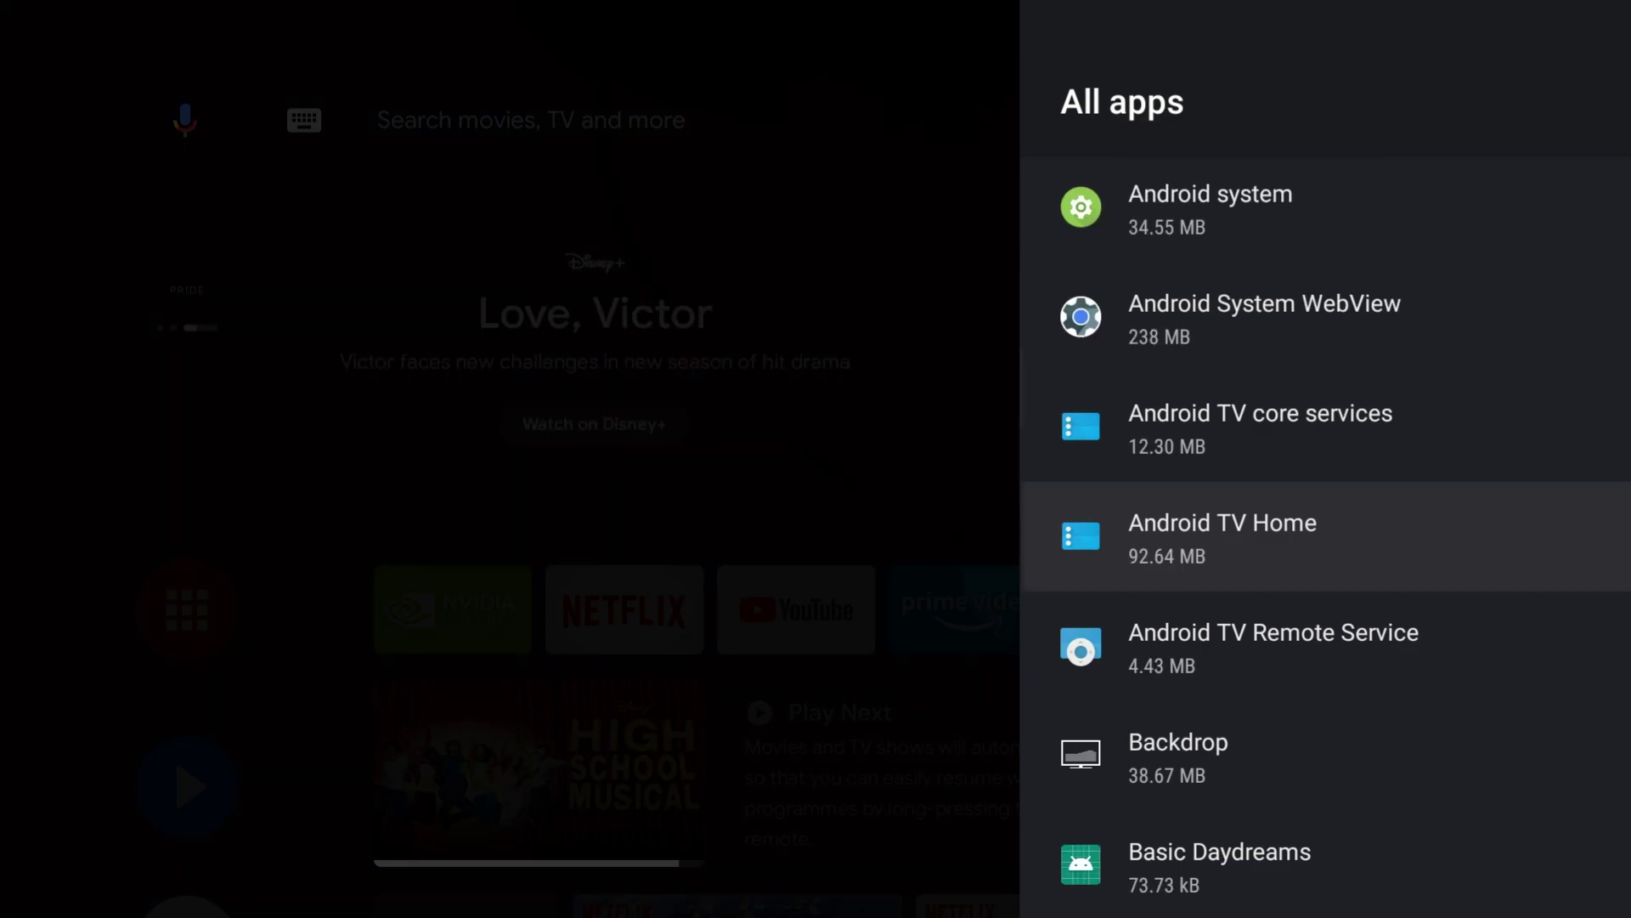
{"action": "key", "text": "Return"}
{"action": "key", "text": "Down"}
{"action": "key", "text": "Down"}
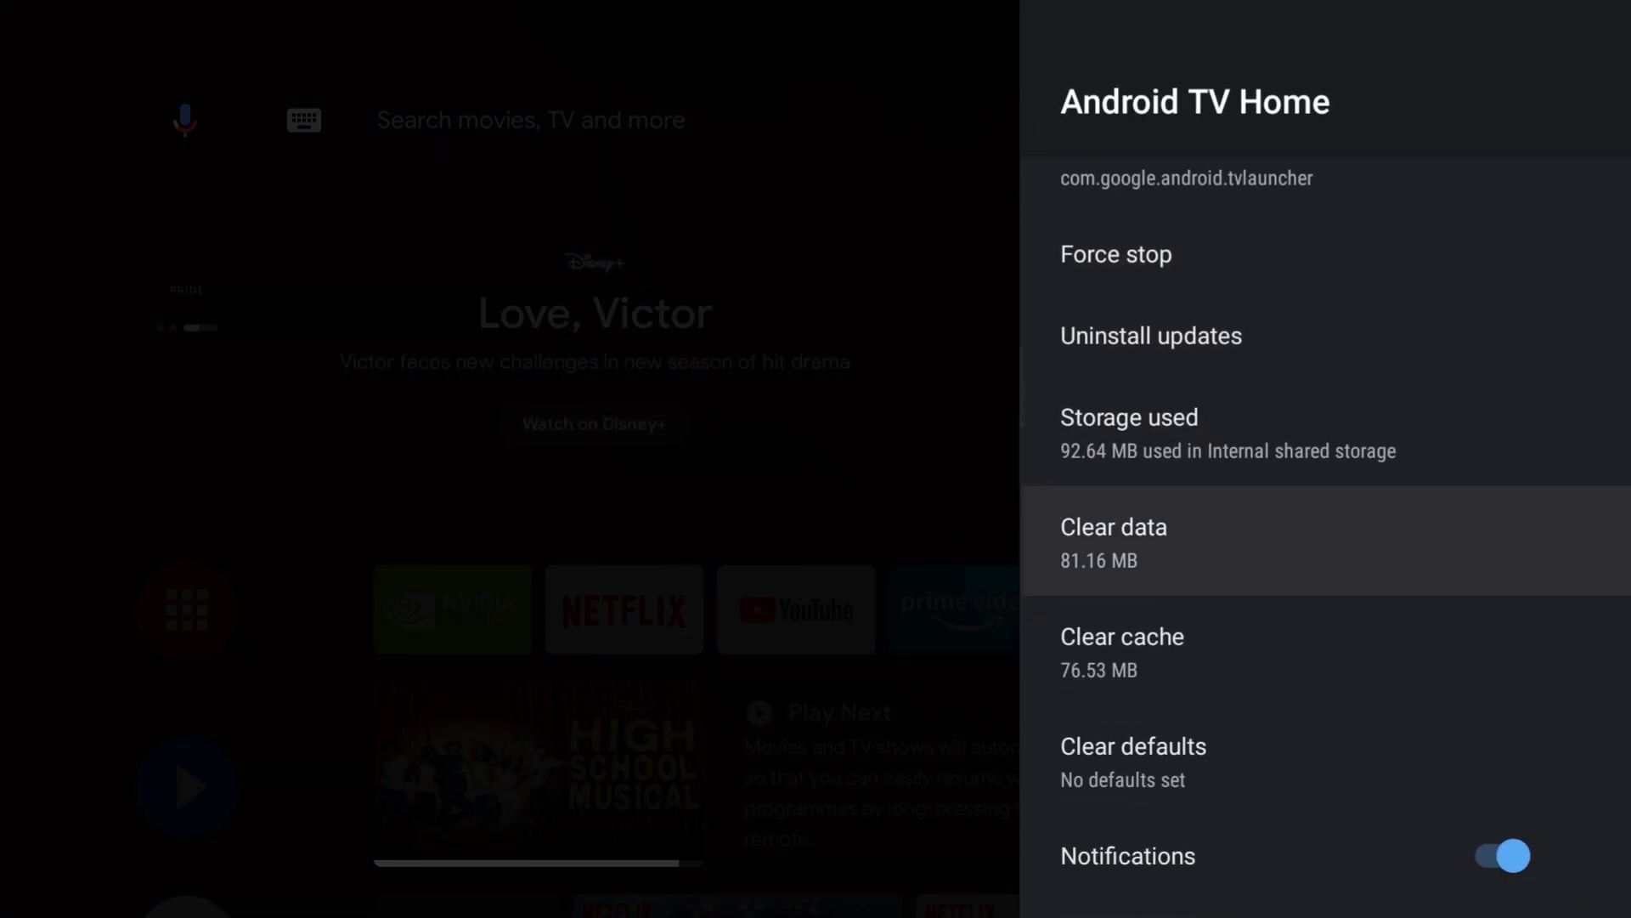
{"action": "key", "text": "Down"}
{"action": "key", "text": "Return"}
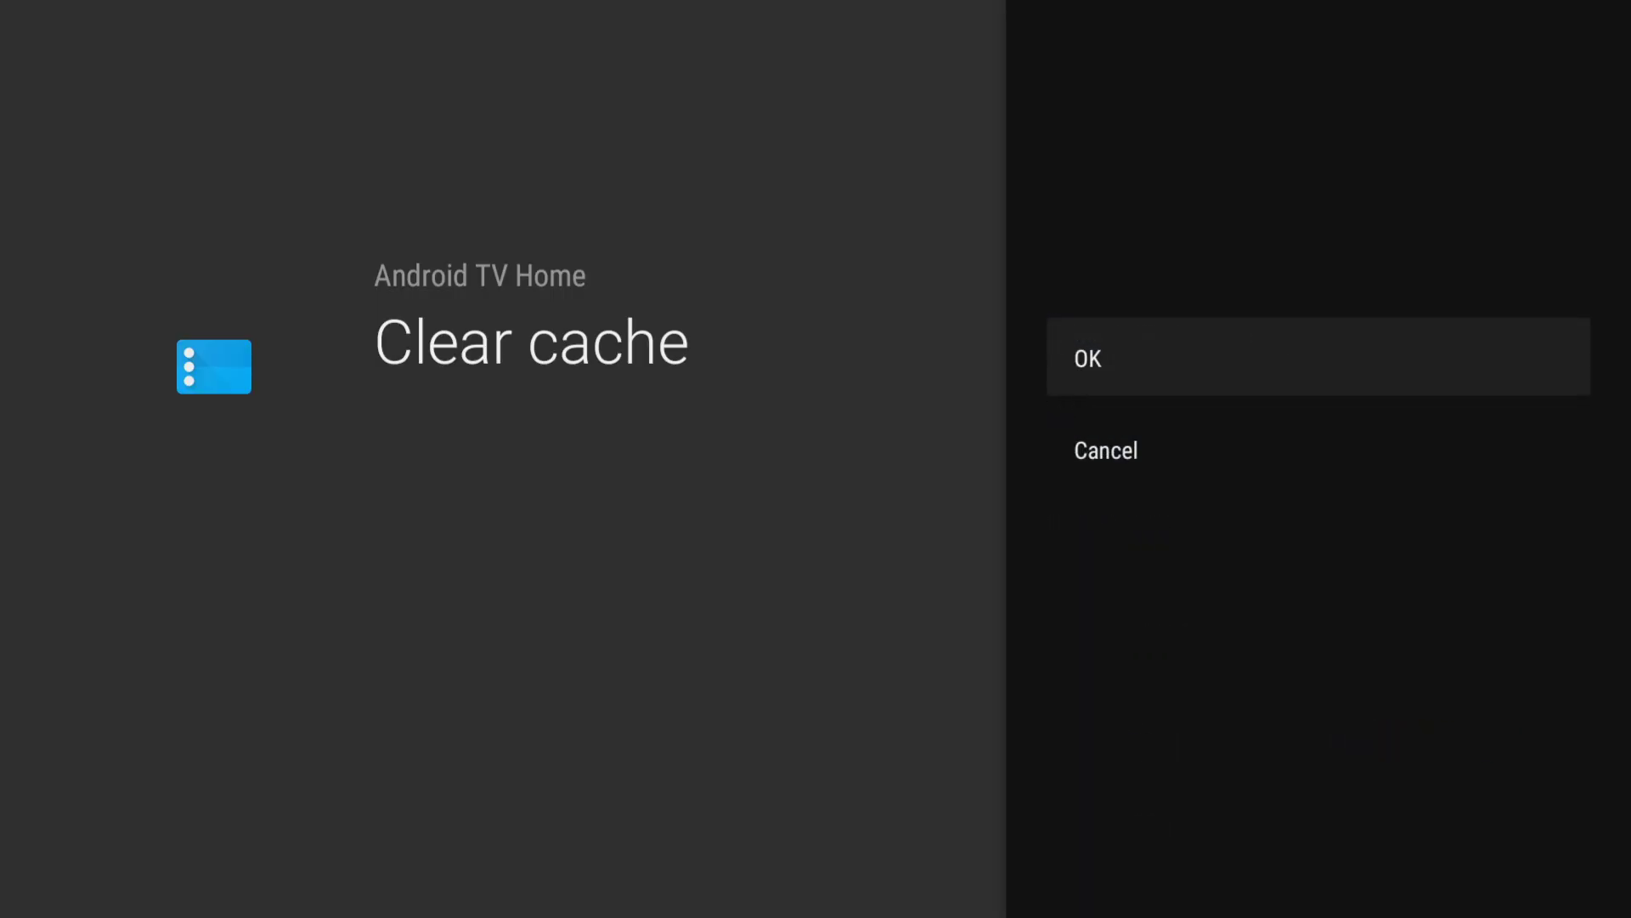
{"action": "key", "text": "Return"}
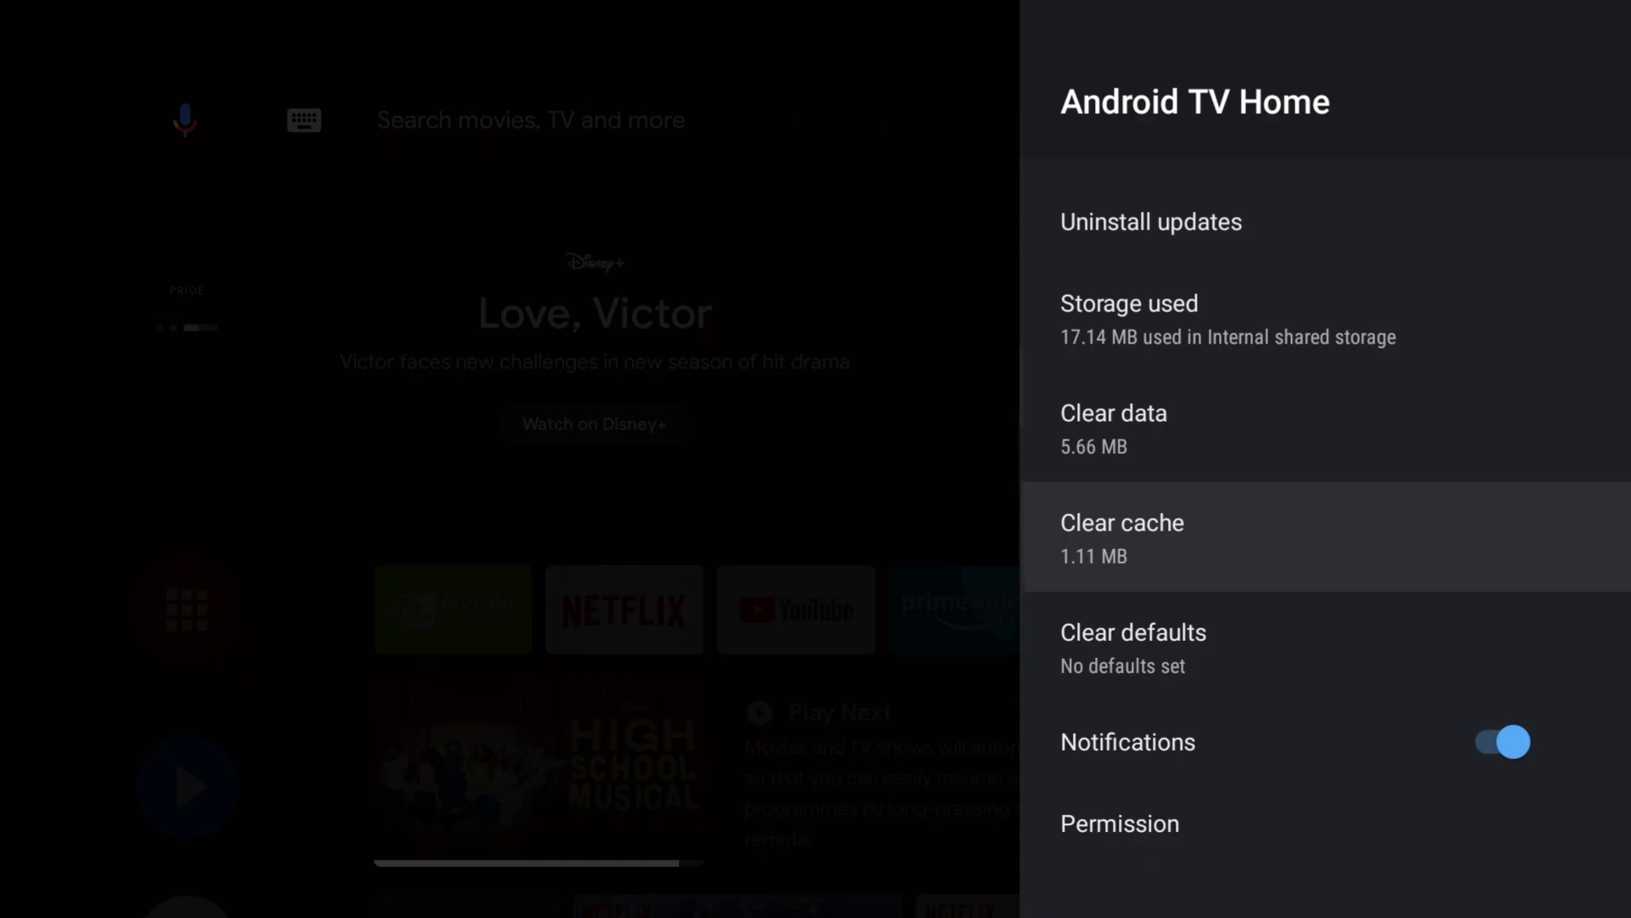
{"action": "key", "text": "Up"}
{"action": "key", "text": "Return"}
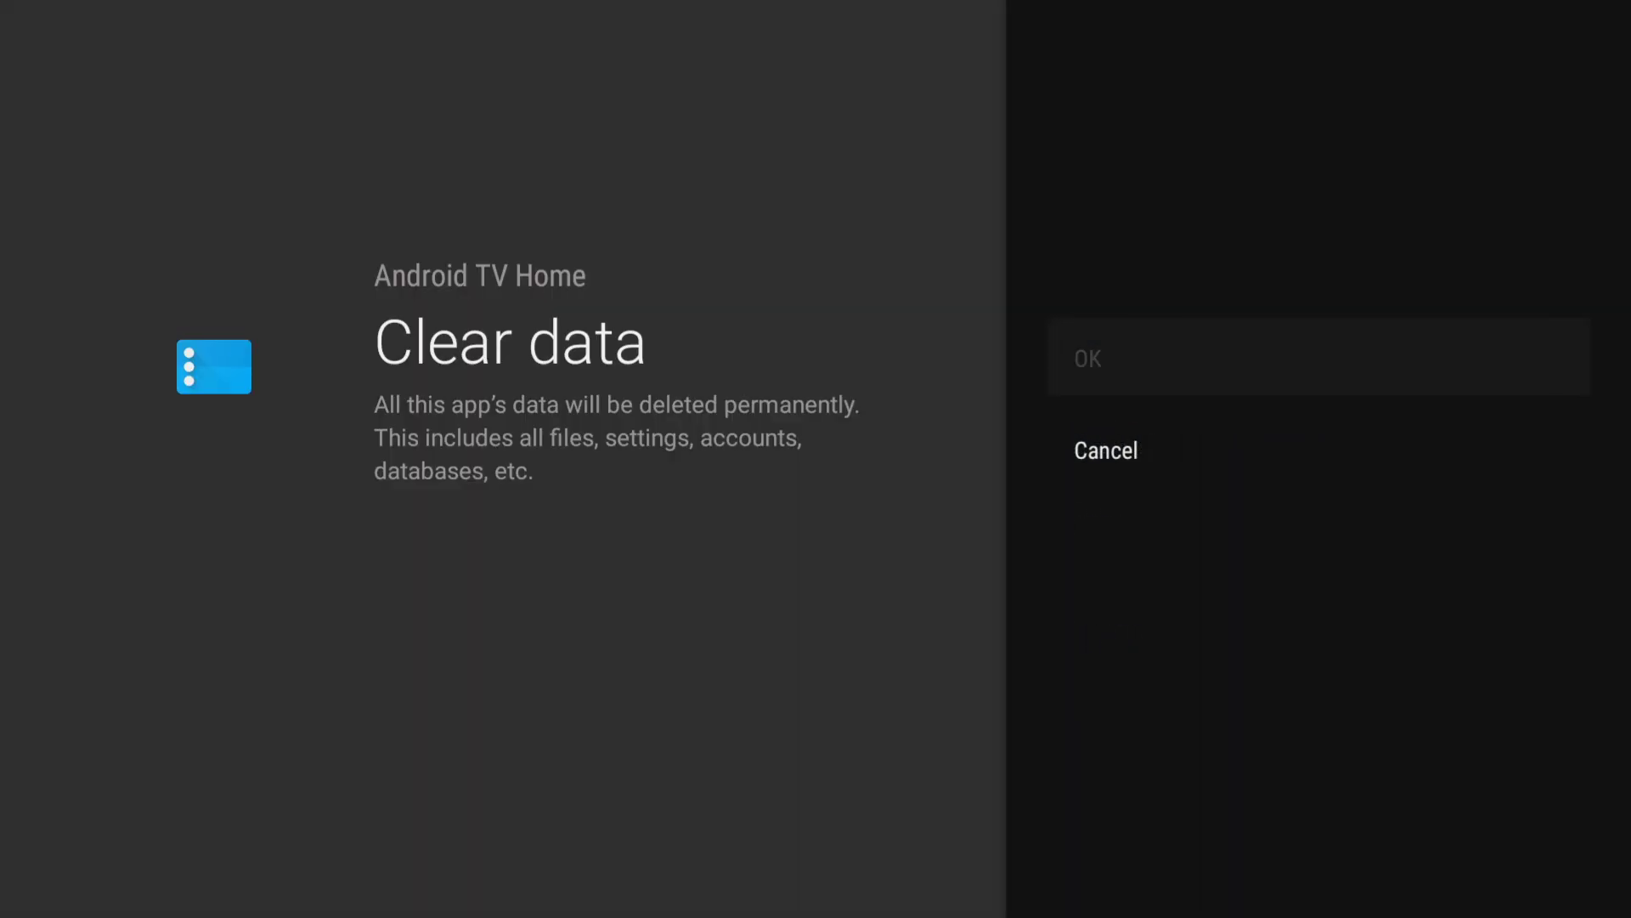
Uninstall Android TV Home updates back to factory 2.1.3, then force stop it
{"action": "key", "text": "Up"}
{"action": "key", "text": "Up"}
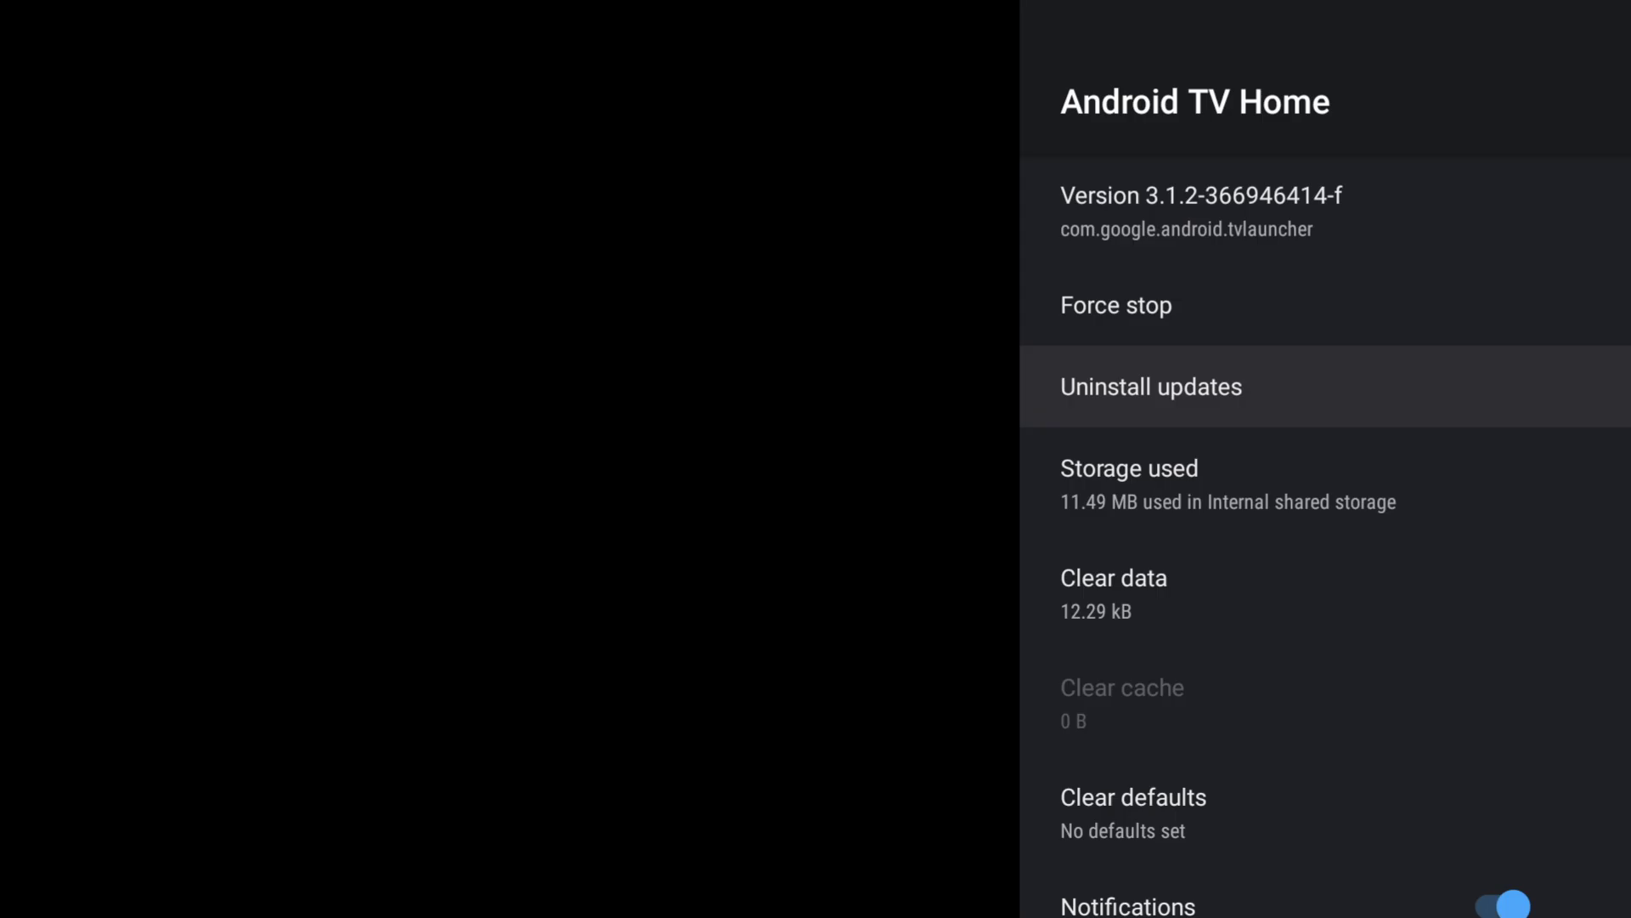
{"action": "key", "text": "Return"}
{"action": "key", "text": "Return"}
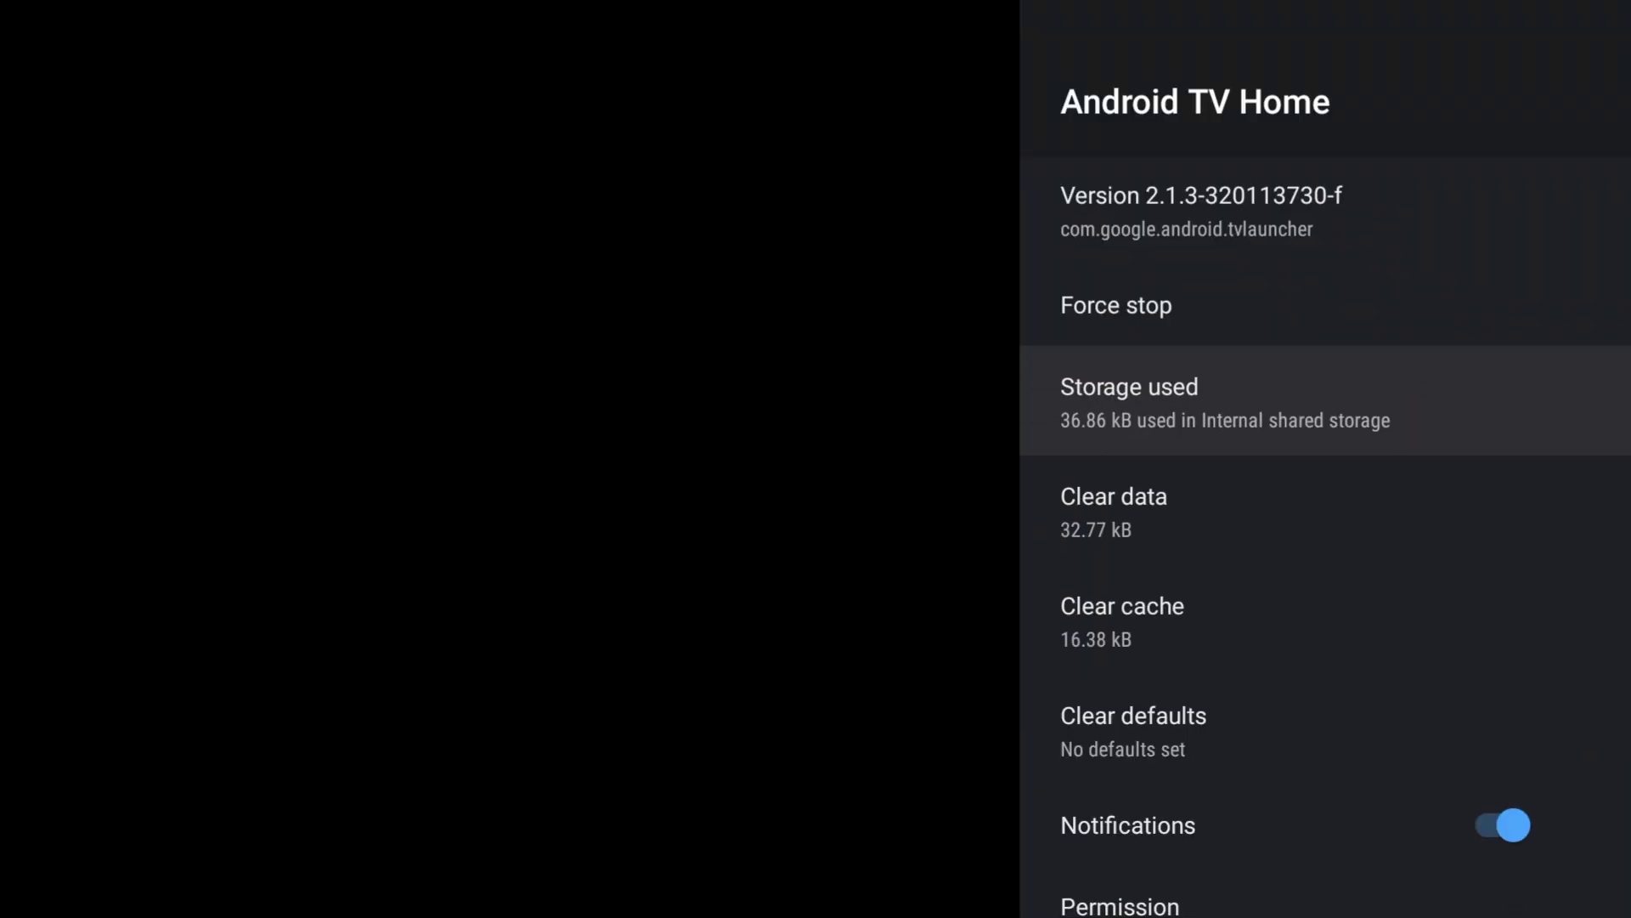
{"action": "key", "text": "Up"}
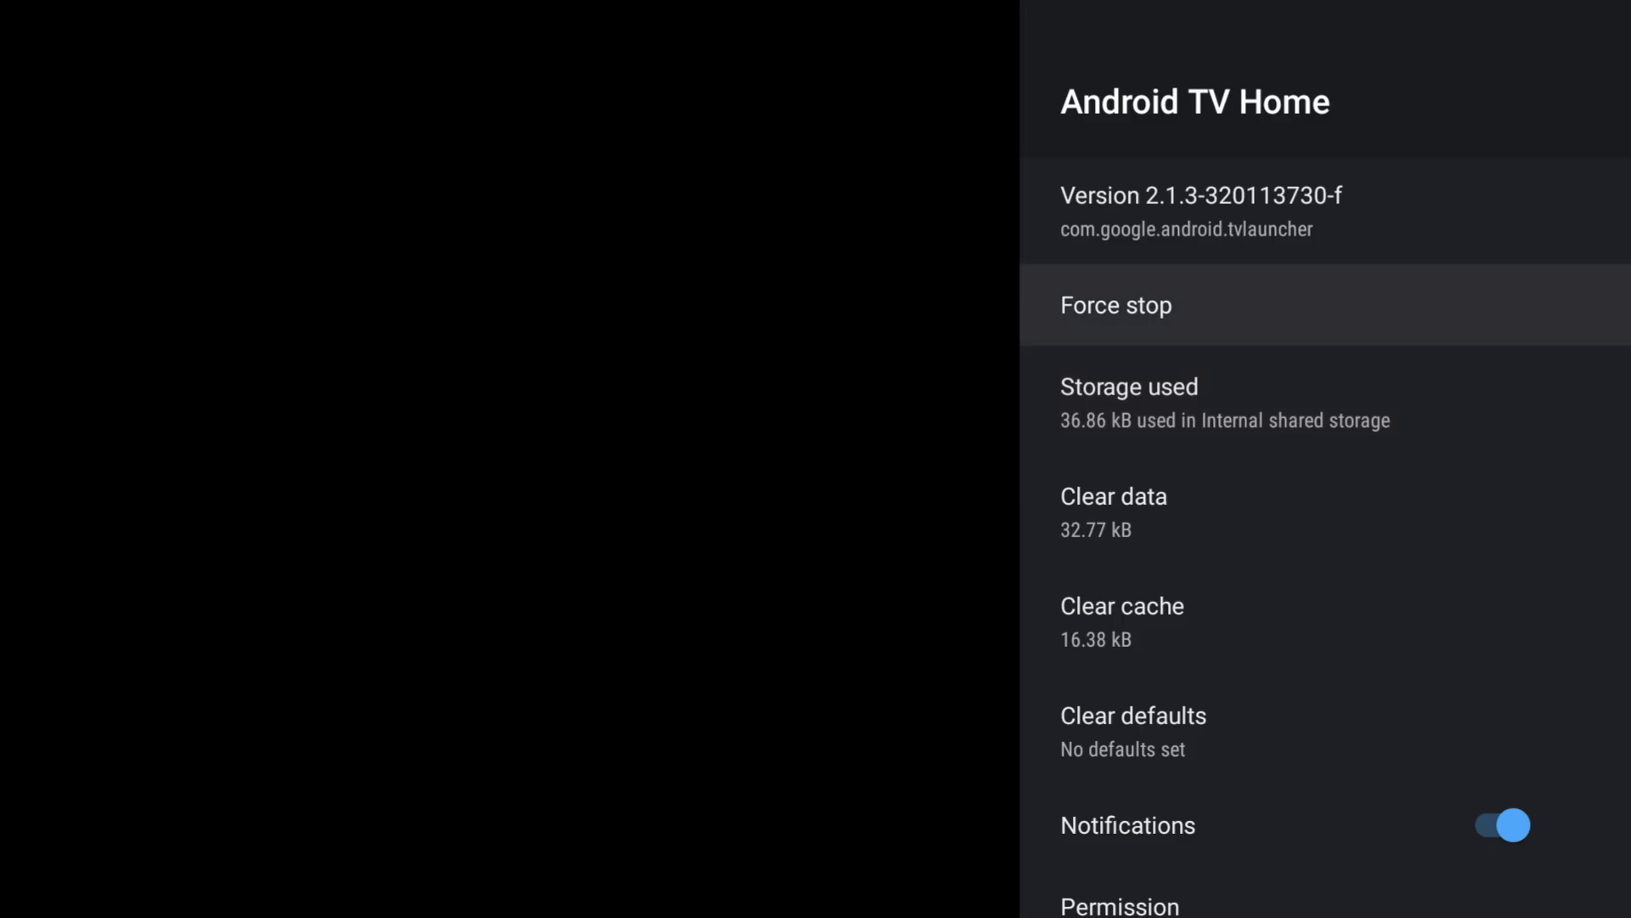
{"action": "key", "text": "Return"}
{"action": "key", "text": "Return"}
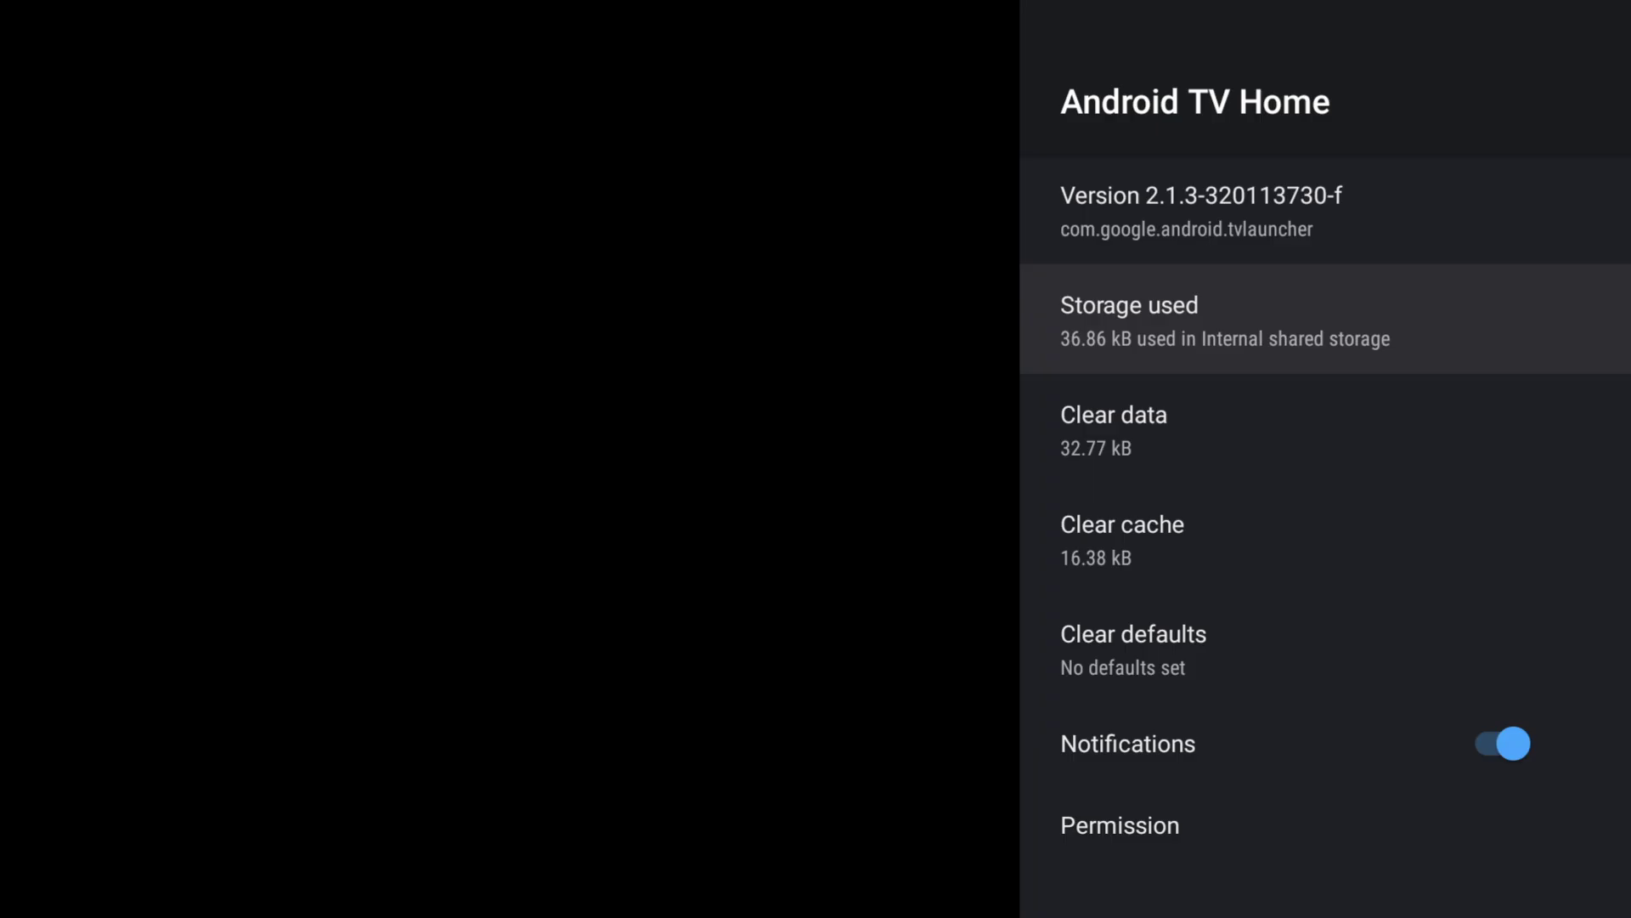
{"action": "key", "text": "Escape"}
Restart the SHIELD from Settings and let it boot back to the home screen
{"action": "key", "text": "Escape"}
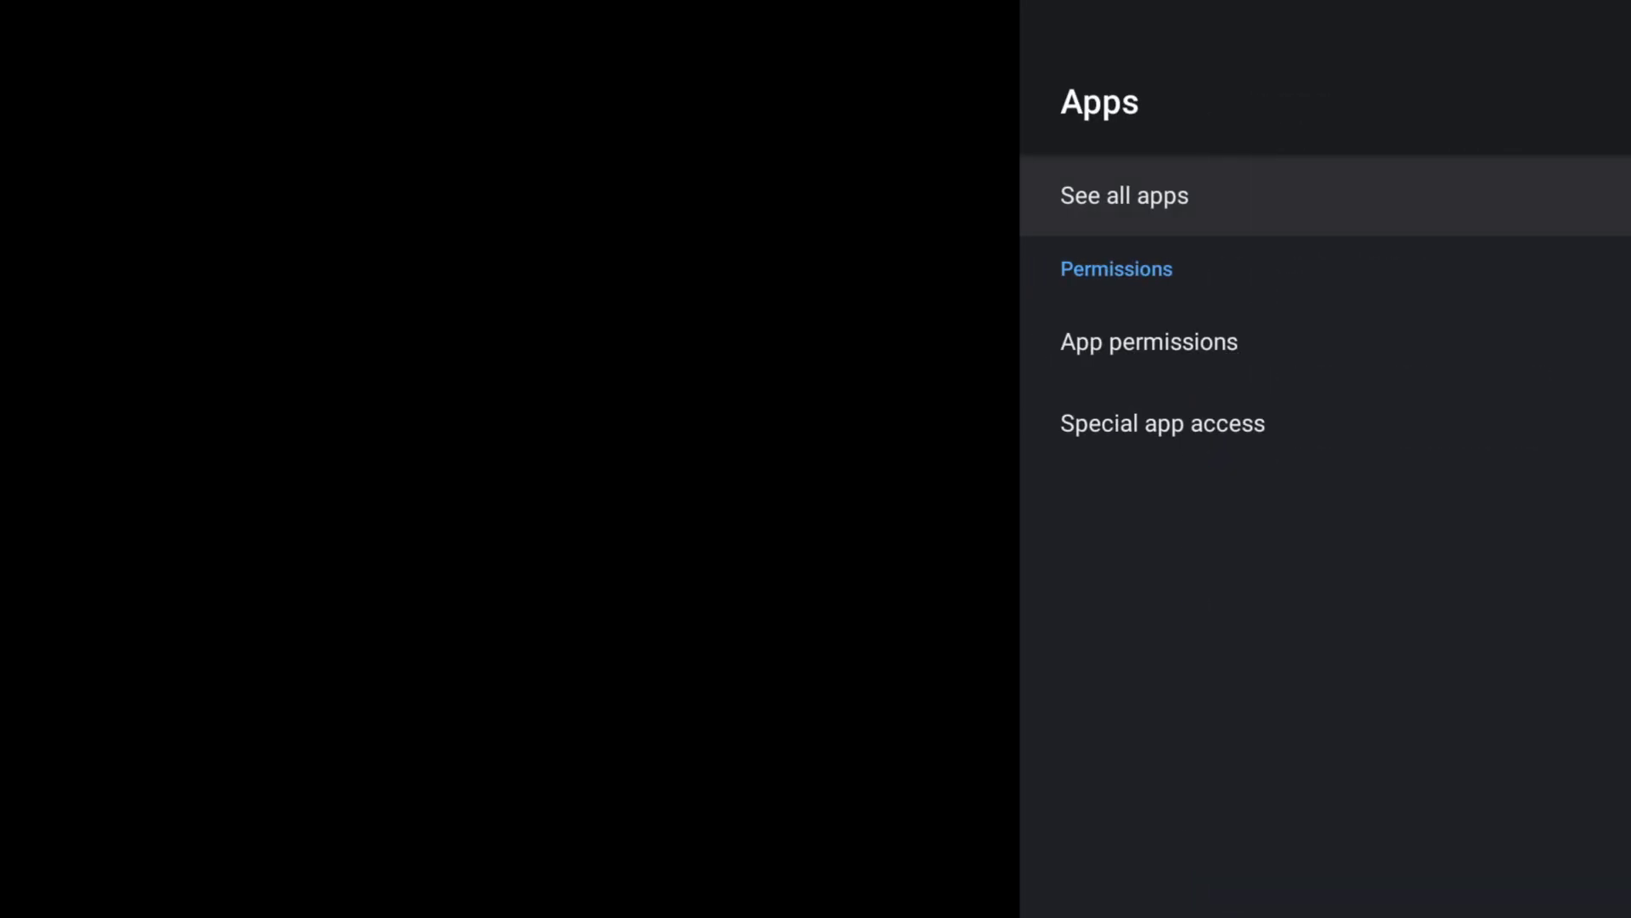
{"action": "key", "text": "Escape"}
{"action": "key", "text": "Up"}
{"action": "key", "text": "Up"}
{"action": "key", "text": "Up"}
{"action": "key", "text": "Up"}
{"action": "key", "text": "Up"}
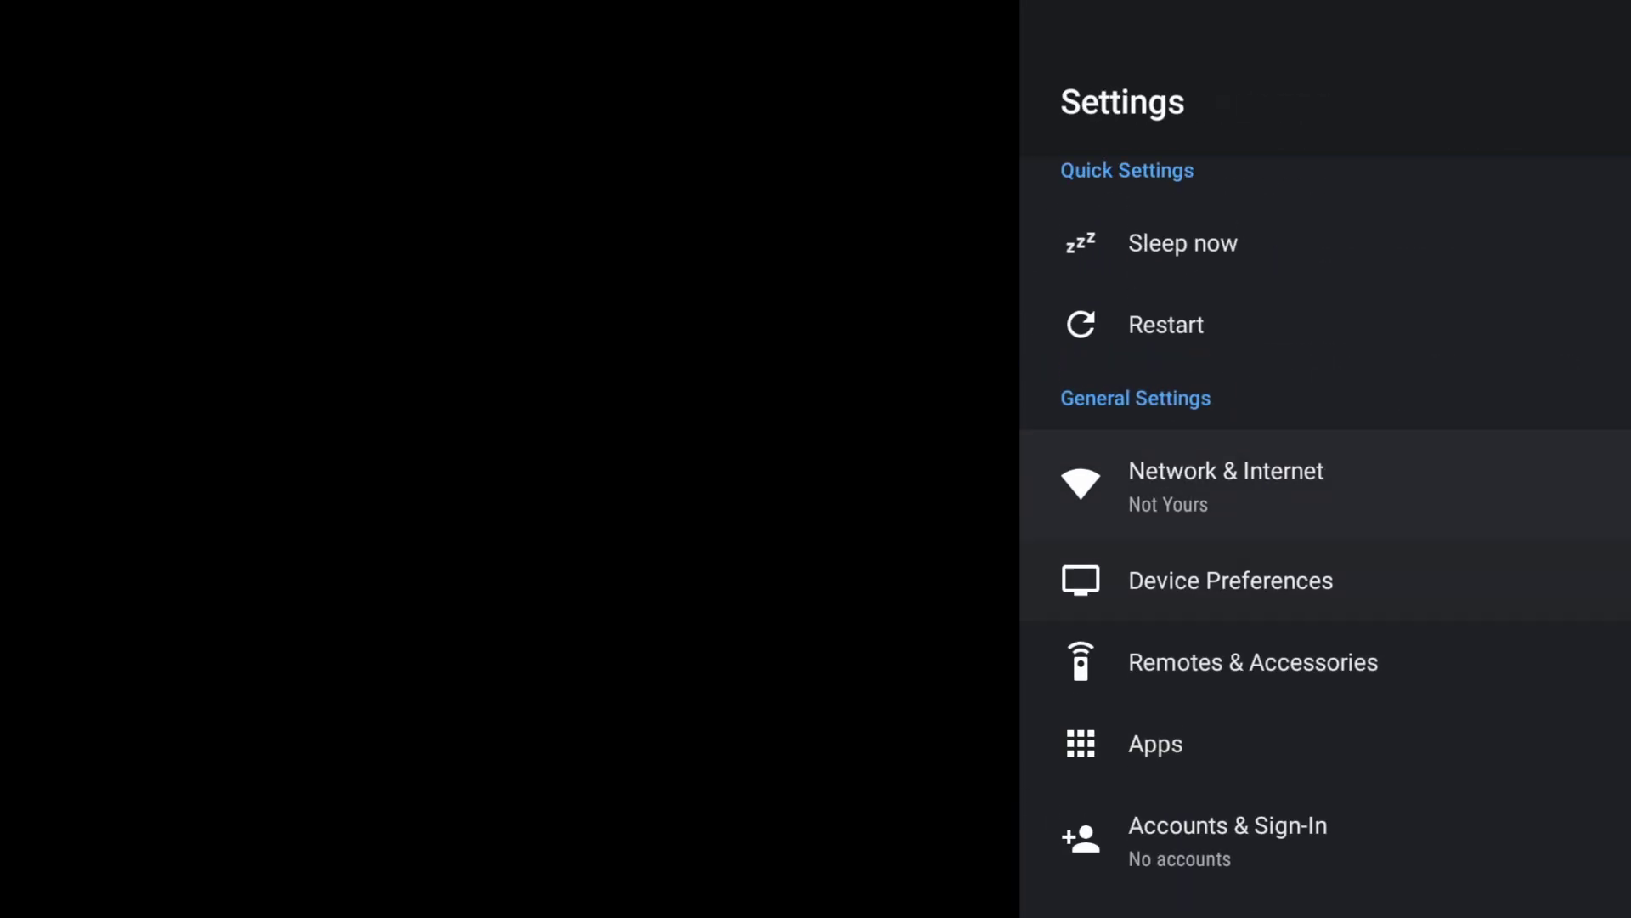
{"action": "key", "text": "Down"}
{"action": "key", "text": "Return"}
{"action": "key", "text": "Down"}
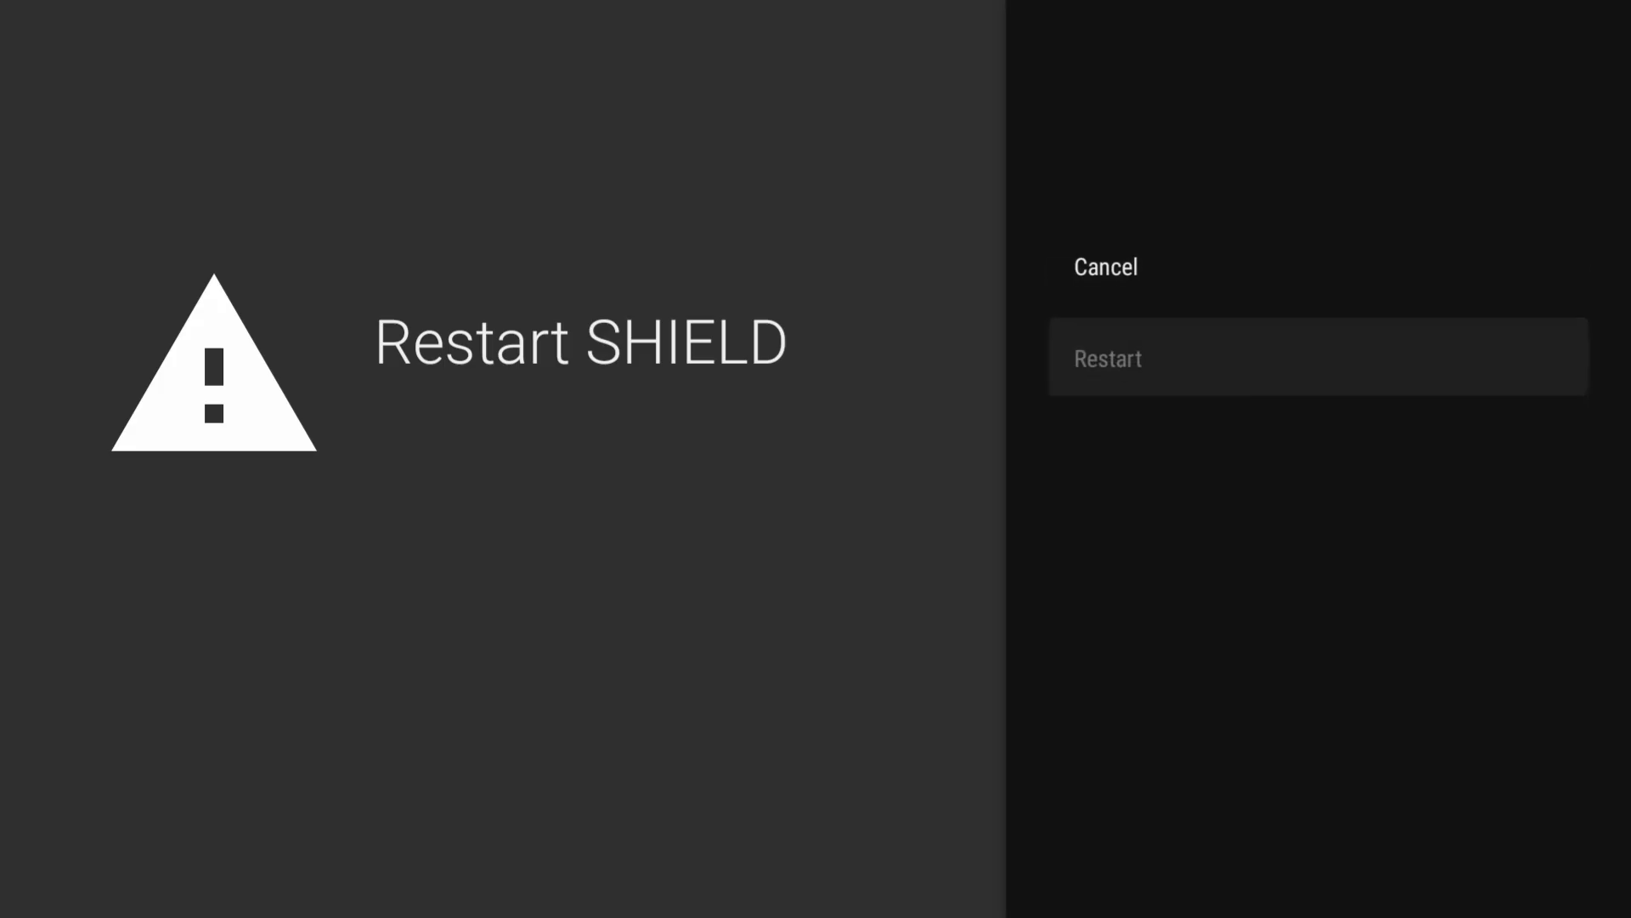
{"action": "key", "text": "Return"}
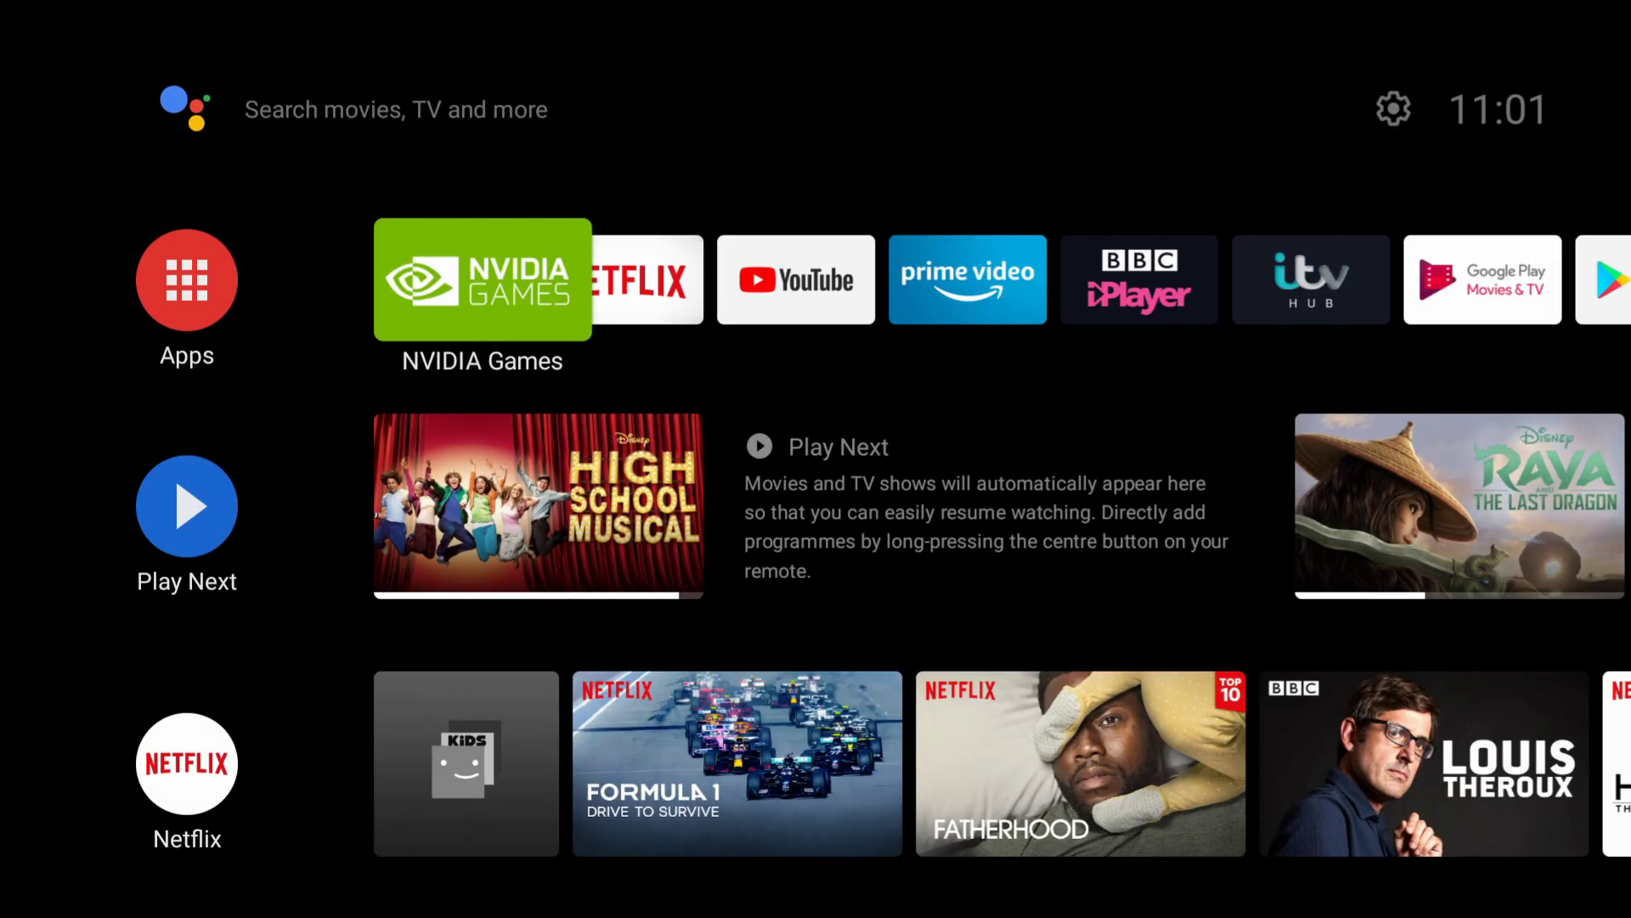
{"action": "key", "text": "Up"}
{"action": "key", "text": "Right"}
{"action": "key", "text": "Right"}
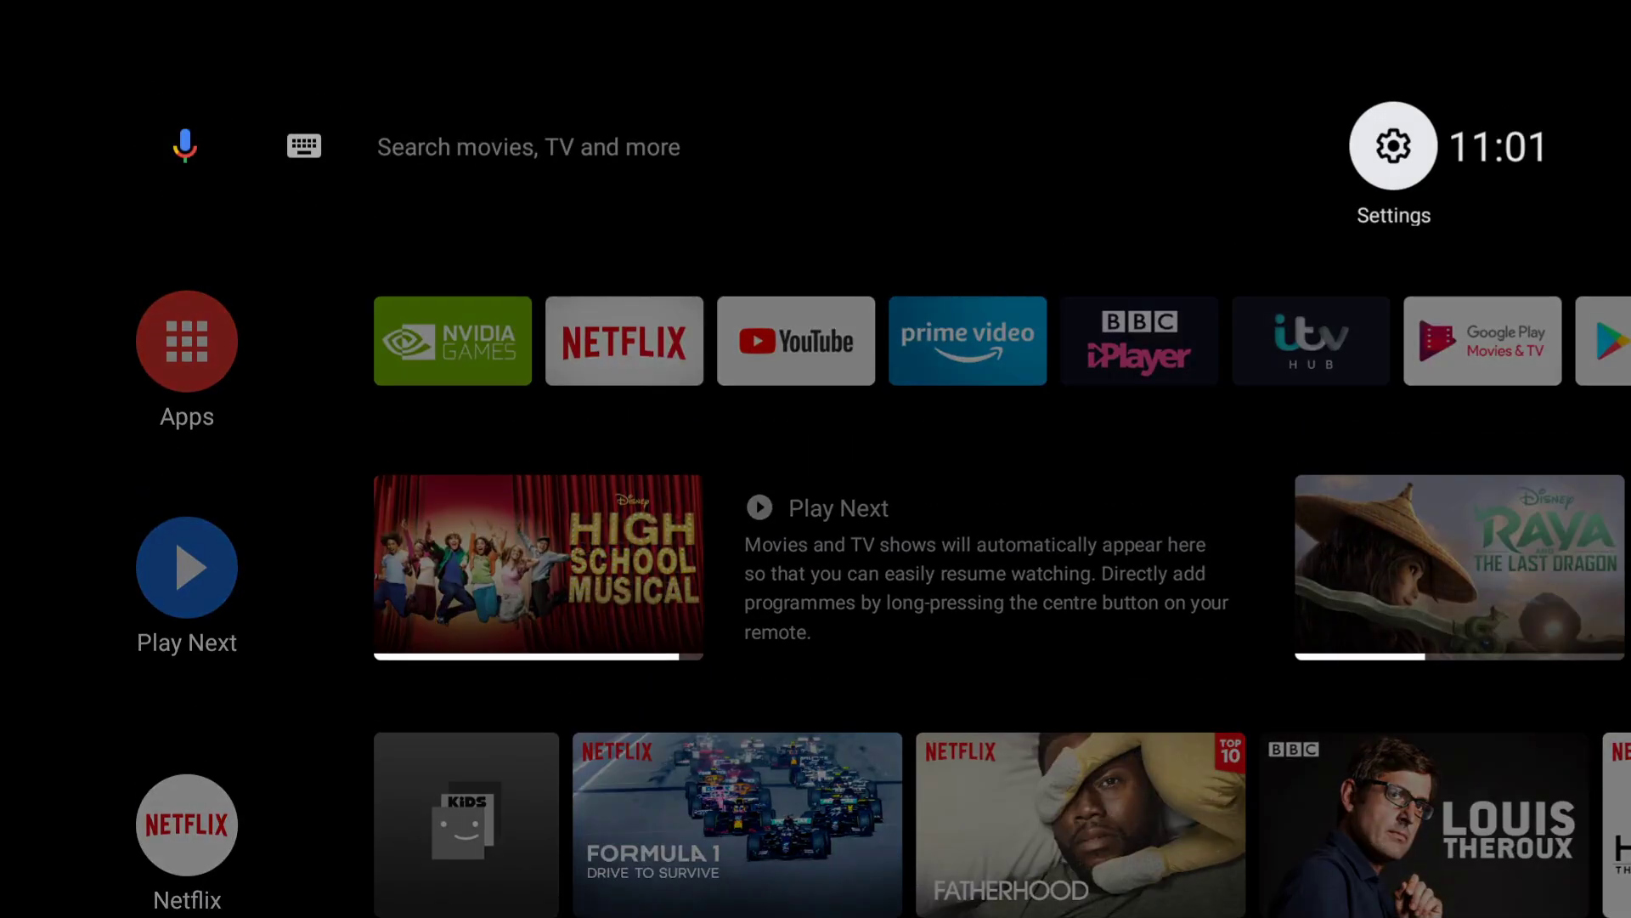
Open Settings > Apps > See all apps and show system apps
{"action": "key", "text": "Return"}
{"action": "key", "text": "Down"}
{"action": "key", "text": "Down"}
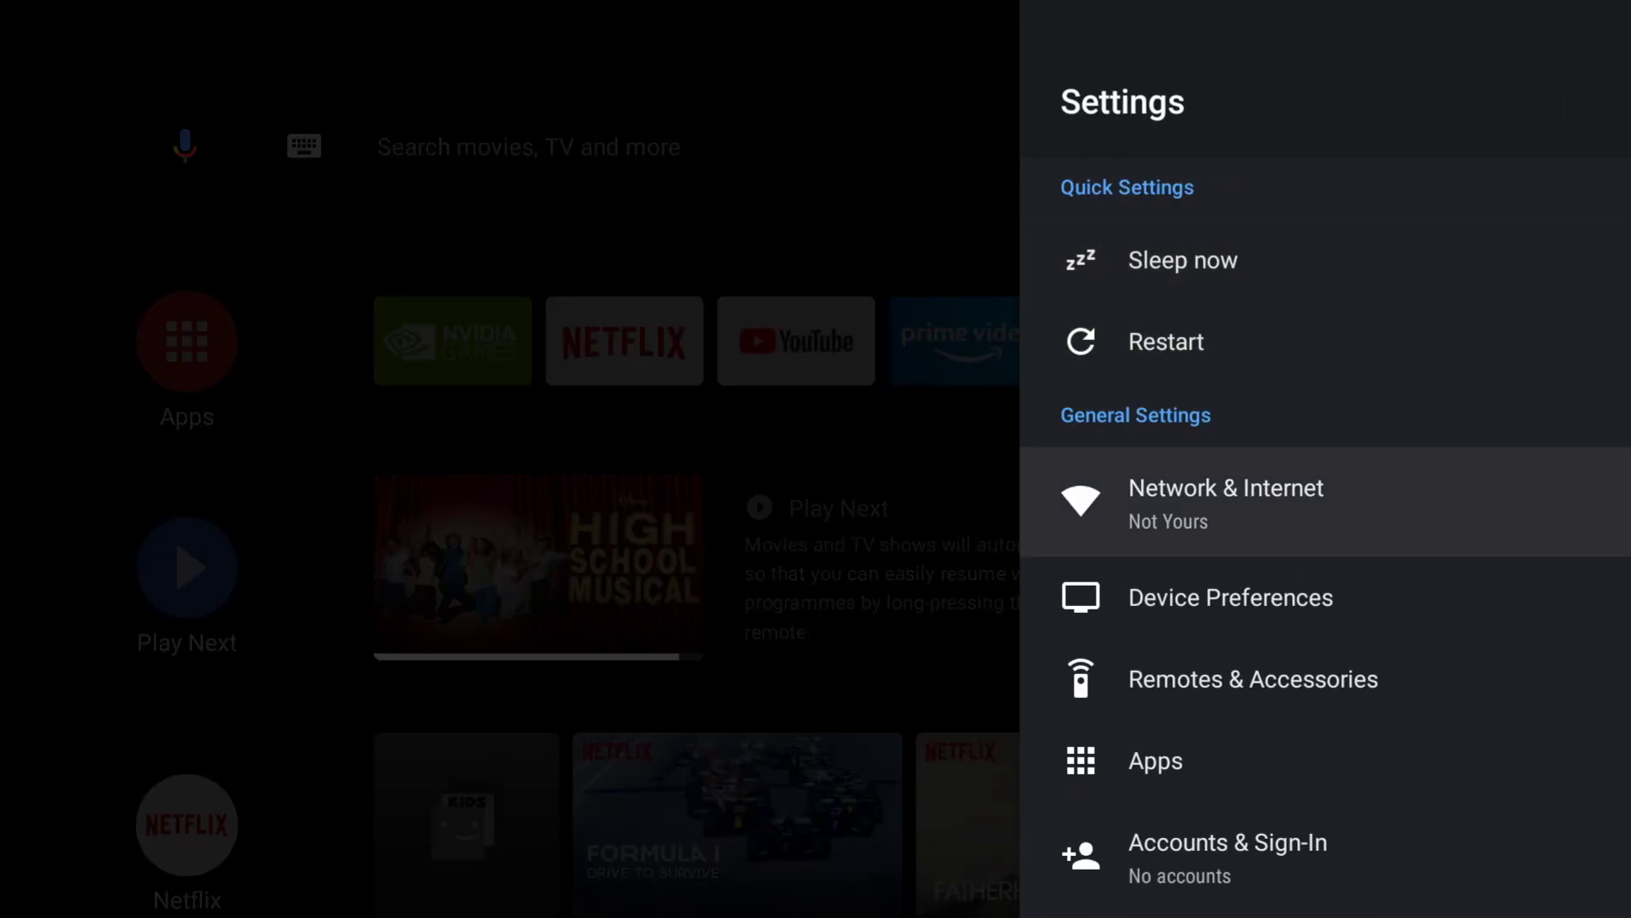
{"action": "key", "text": "Down"}
{"action": "key", "text": "Down"}
{"action": "key", "text": "Down"}
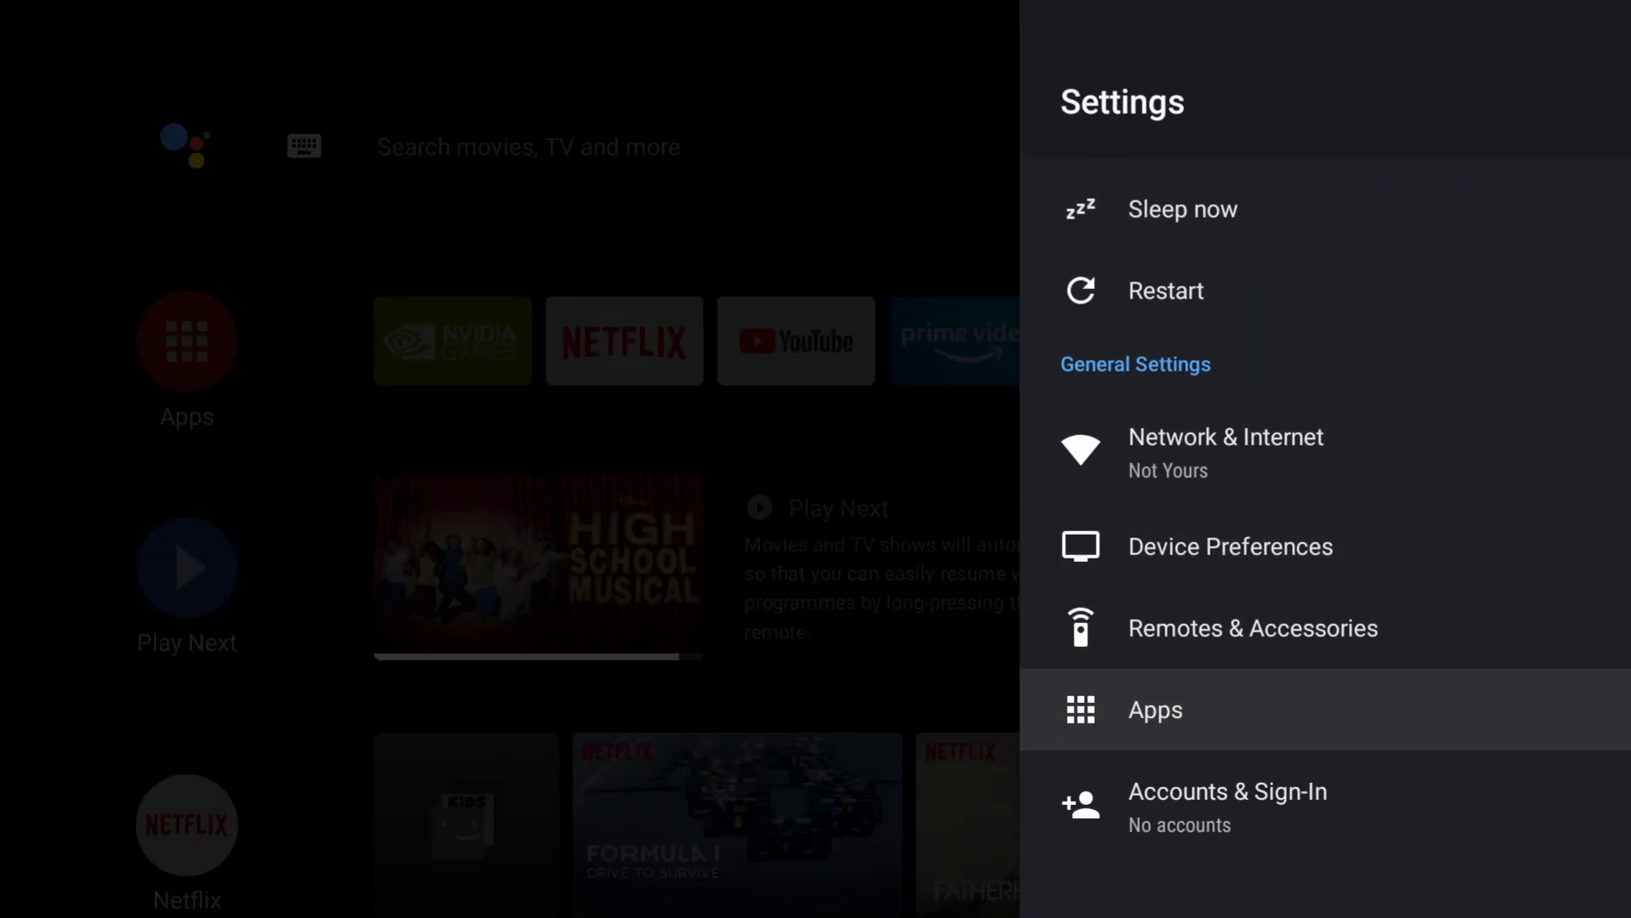
{"action": "key", "text": "Return"}
{"action": "key", "text": "Down"}
{"action": "key", "text": "Down"}
{"action": "key", "text": "Down"}
{"action": "key", "text": "Down"}
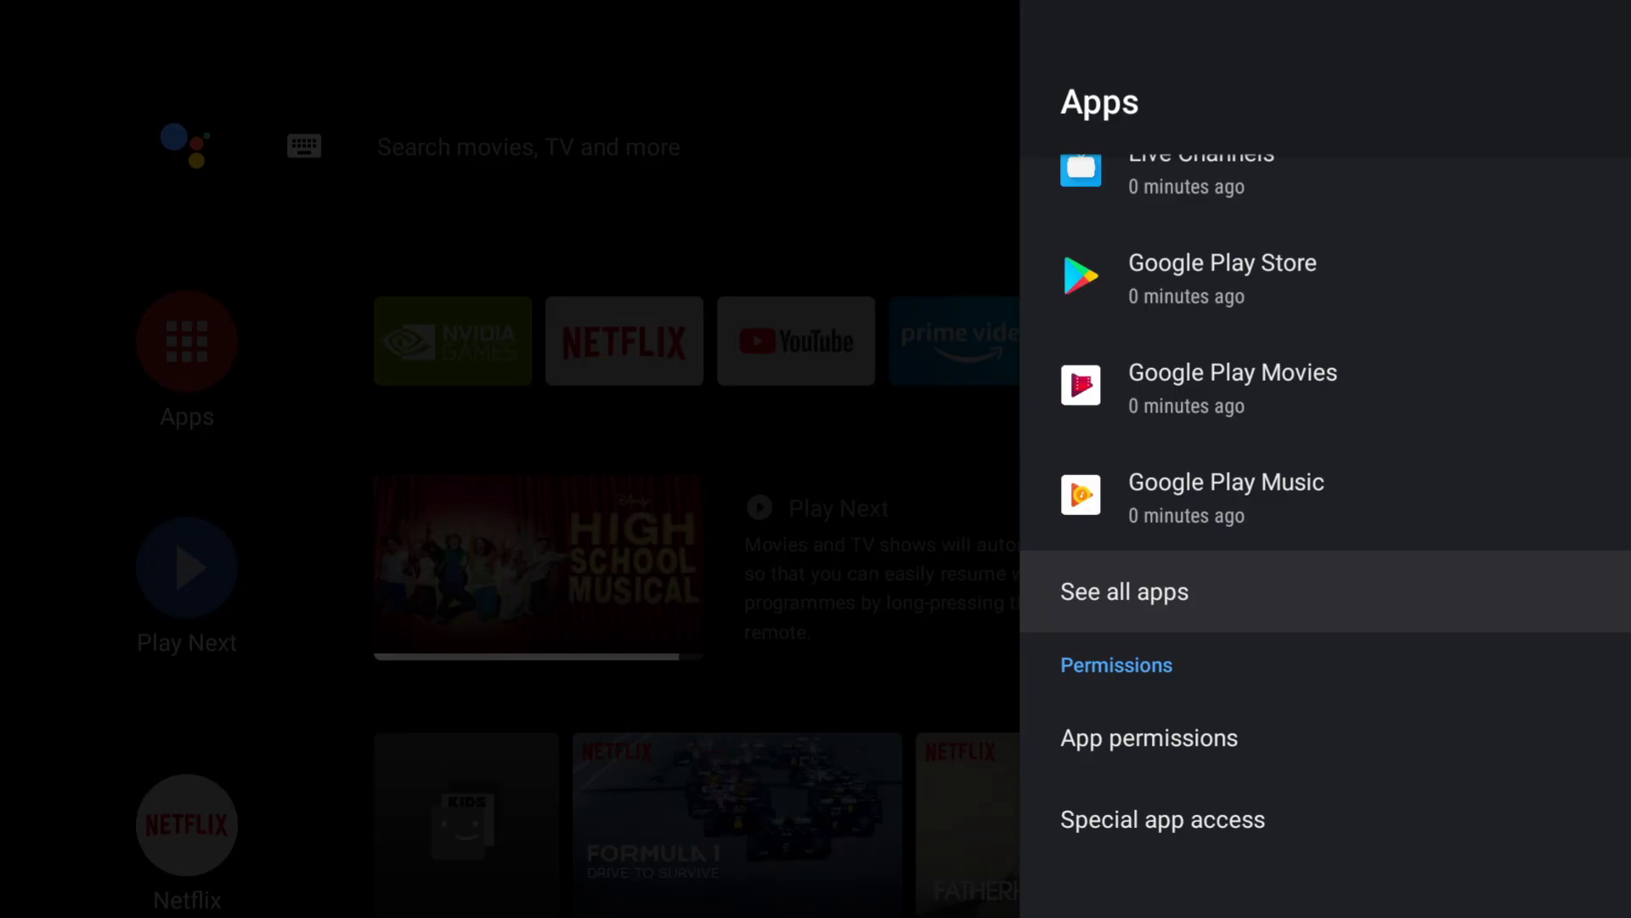
{"action": "key", "text": "Return"}
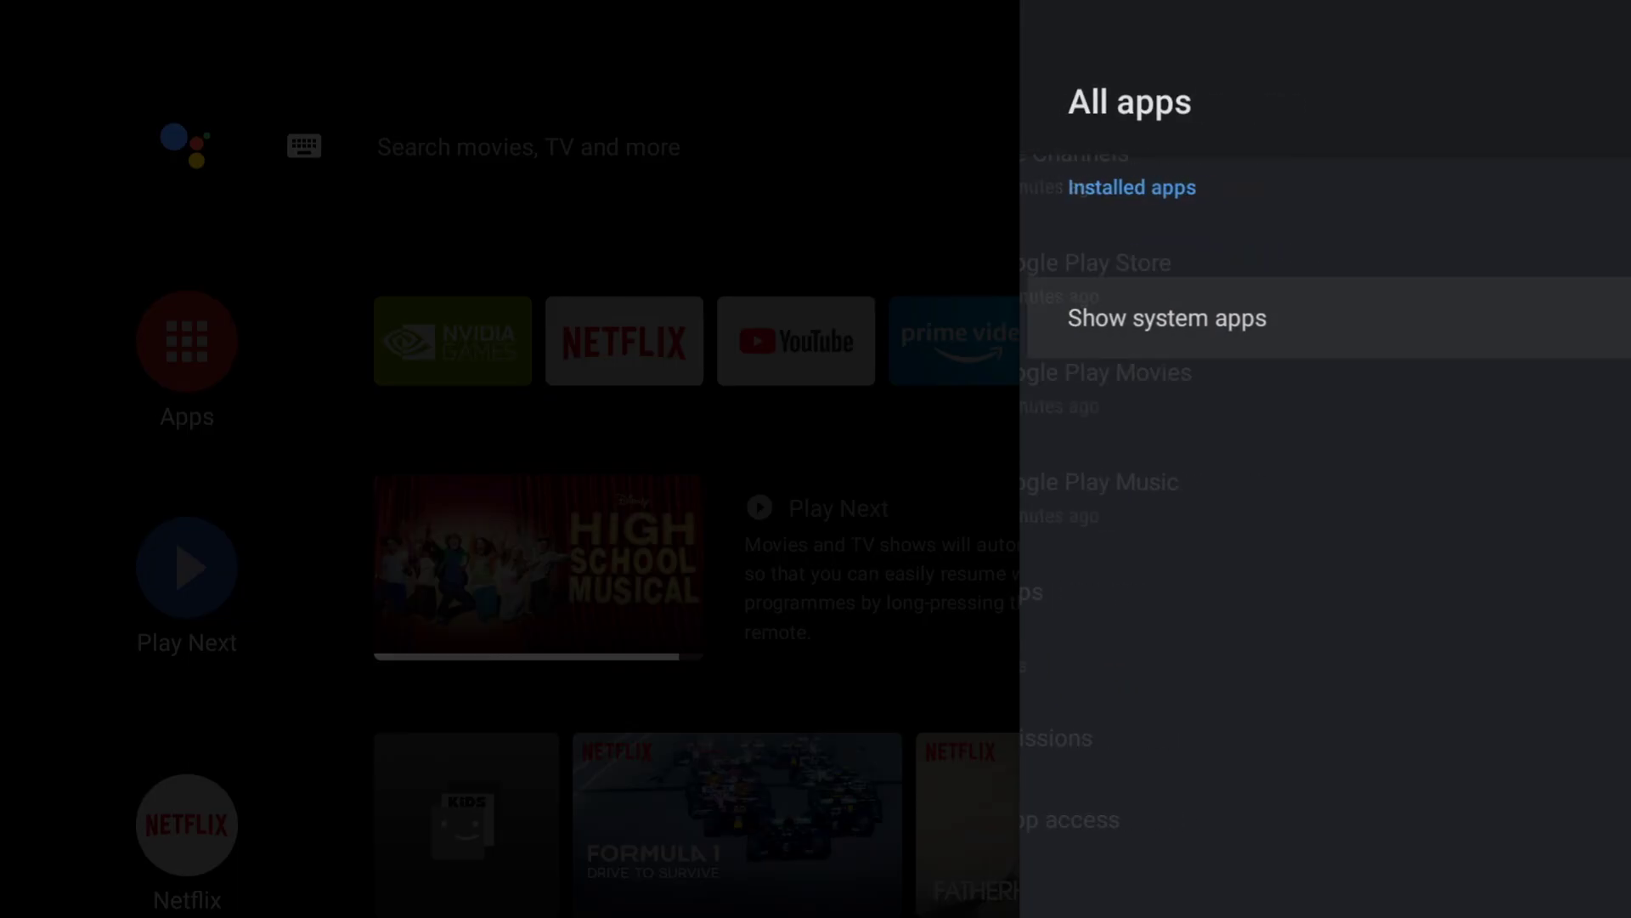
{"action": "key", "text": "Down"}
{"action": "key", "text": "Down"}
{"action": "key", "text": "Down"}
{"action": "key", "text": "Down"}
{"action": "key", "text": "Down"}
{"action": "key", "text": "Down"}
{"action": "key", "text": "Down"}
{"action": "key", "text": "Down"}
{"action": "key", "text": "Down"}
{"action": "key", "text": "Down"}
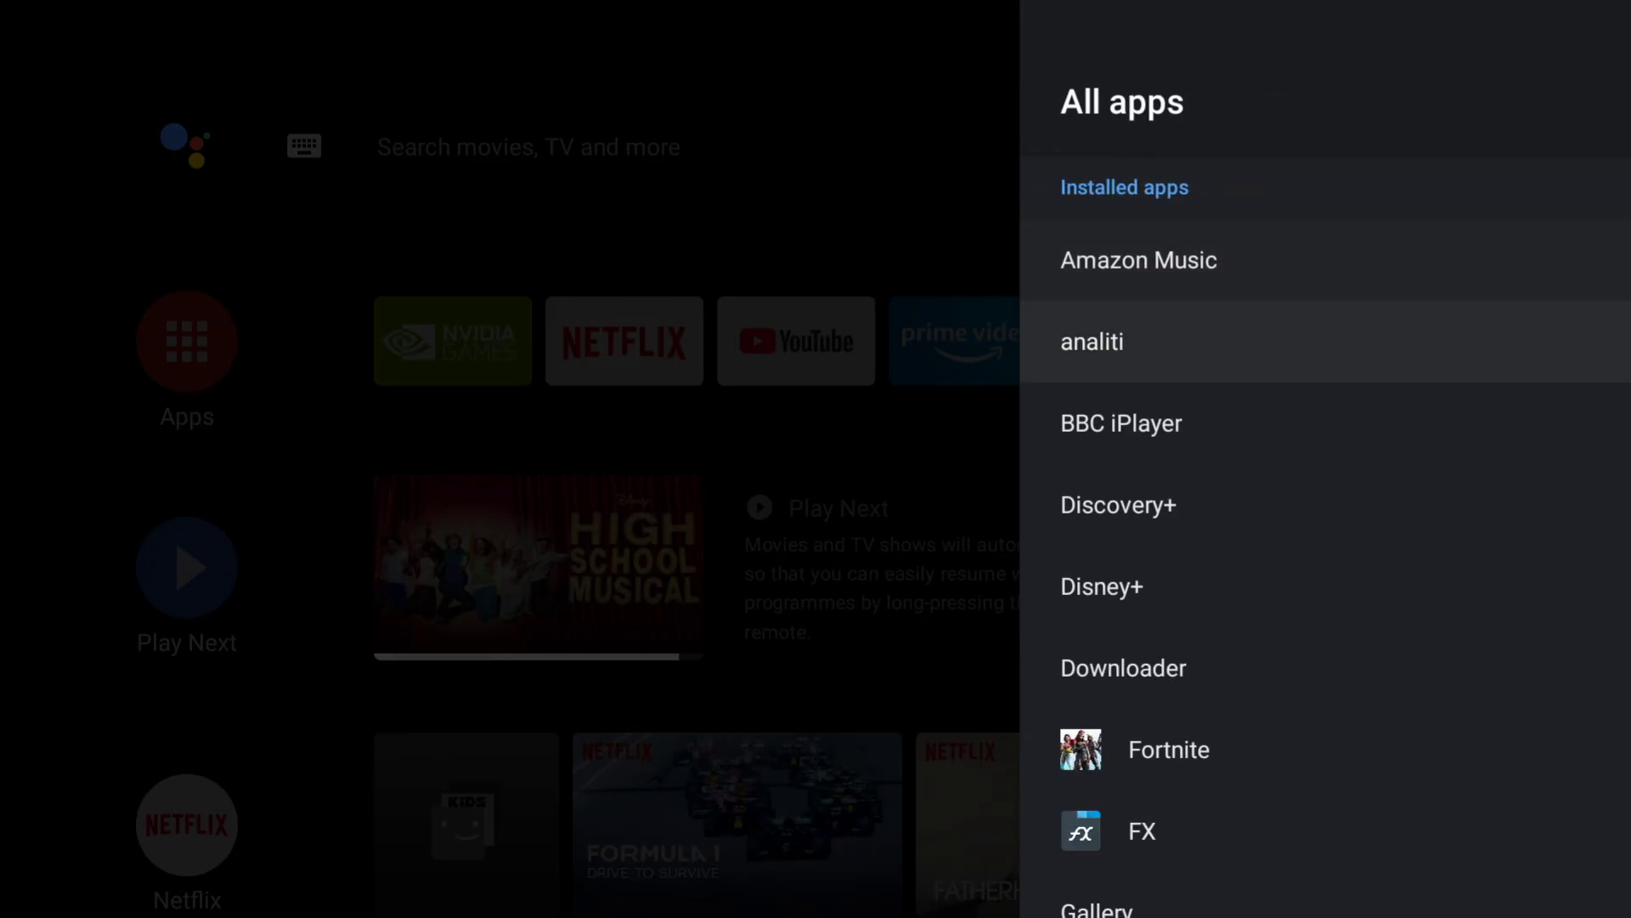
{"action": "key", "text": "Down"}
{"action": "key", "text": "Down"}
{"action": "key", "text": "Down"}
{"action": "key", "text": "Down"}
{"action": "key", "text": "Down"}
{"action": "key", "text": "Down"}
{"action": "key", "text": "Down"}
{"action": "key", "text": "Down"}
{"action": "key", "text": "Down"}
{"action": "key", "text": "Down"}
{"action": "key", "text": "Down"}
{"action": "key", "text": "Down"}
{"action": "key", "text": "Down"}
{"action": "key", "text": "Down"}
{"action": "key", "text": "Down"}
{"action": "key", "text": "Down"}
{"action": "key", "text": "Down"}
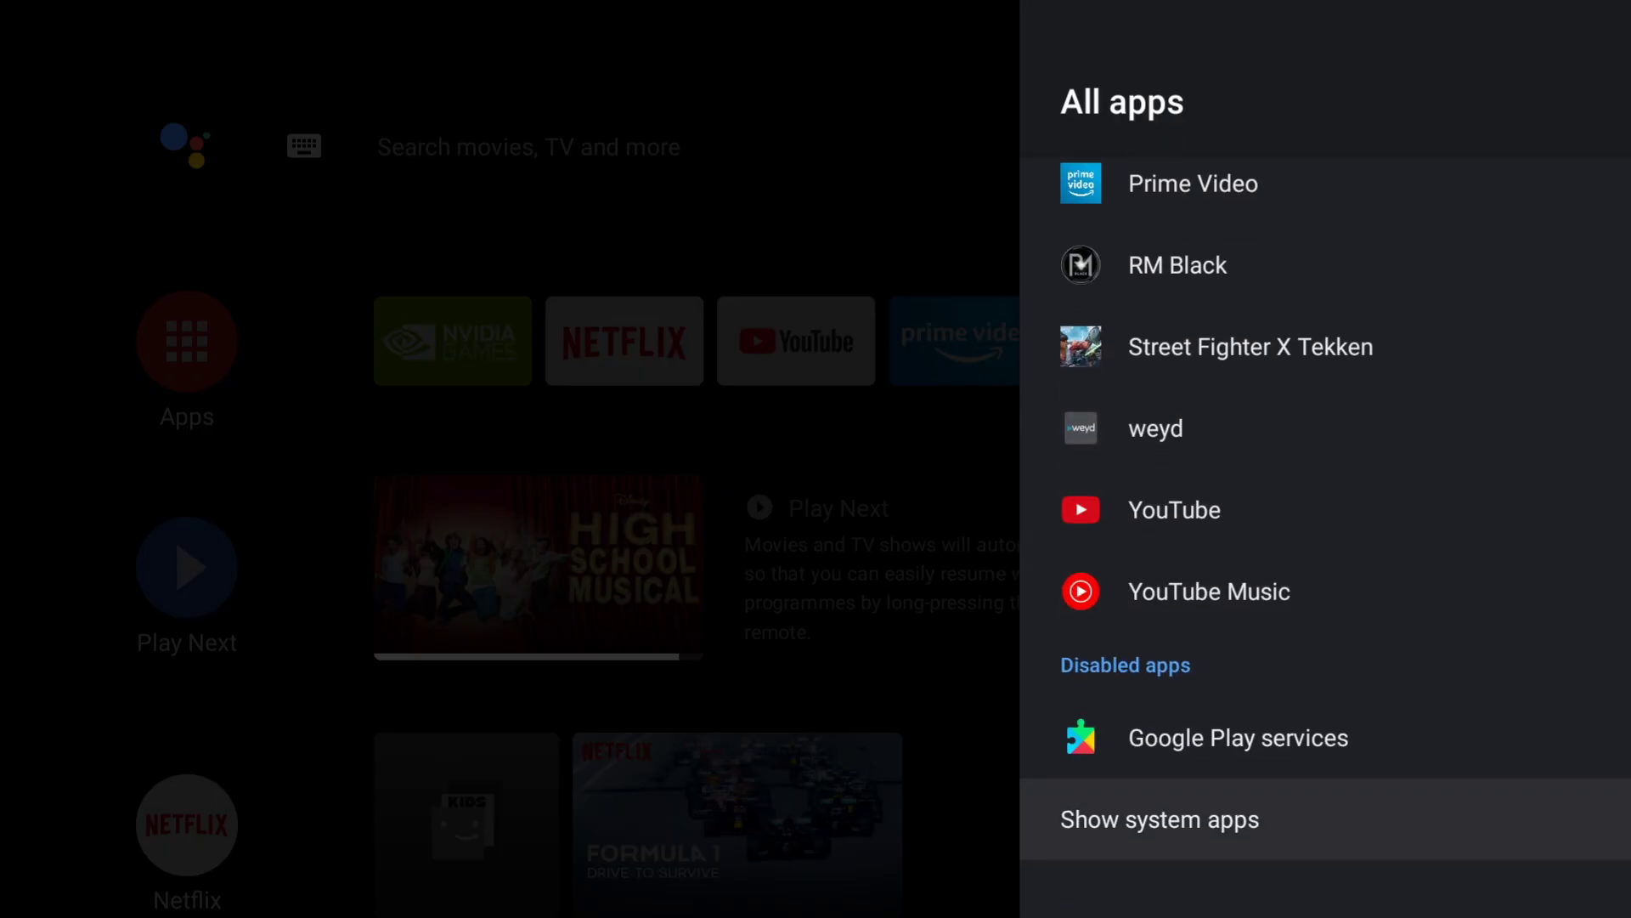
{"action": "key", "text": "Return"}
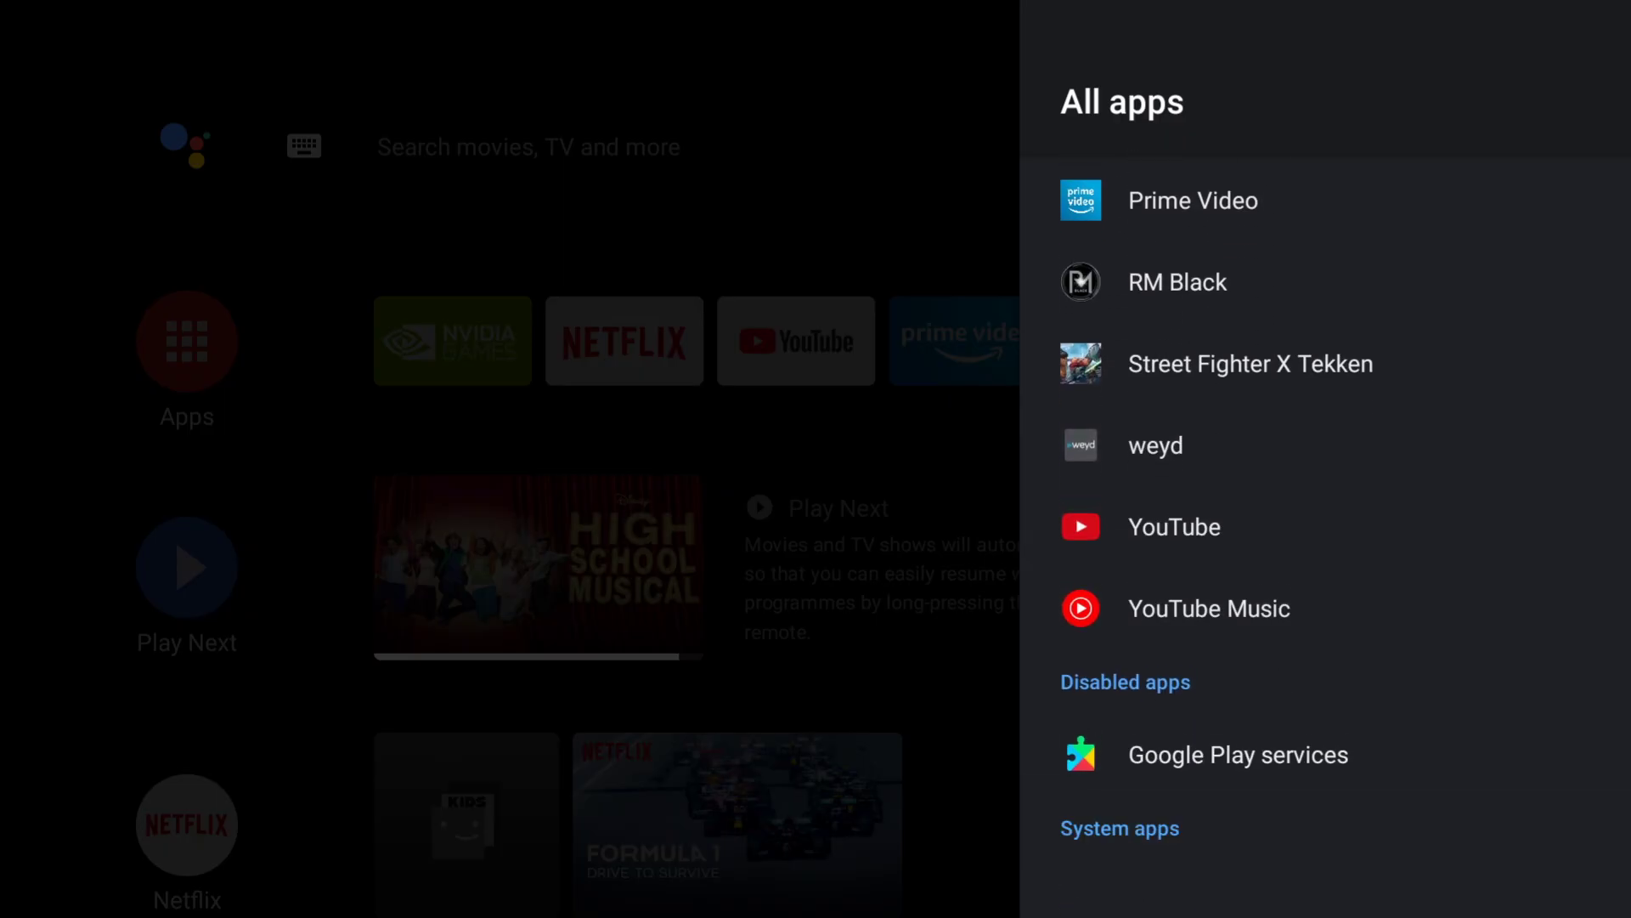
Enable Google Play services from Disabled apps and back out toward Apps settings
{"action": "key", "text": "Return"}
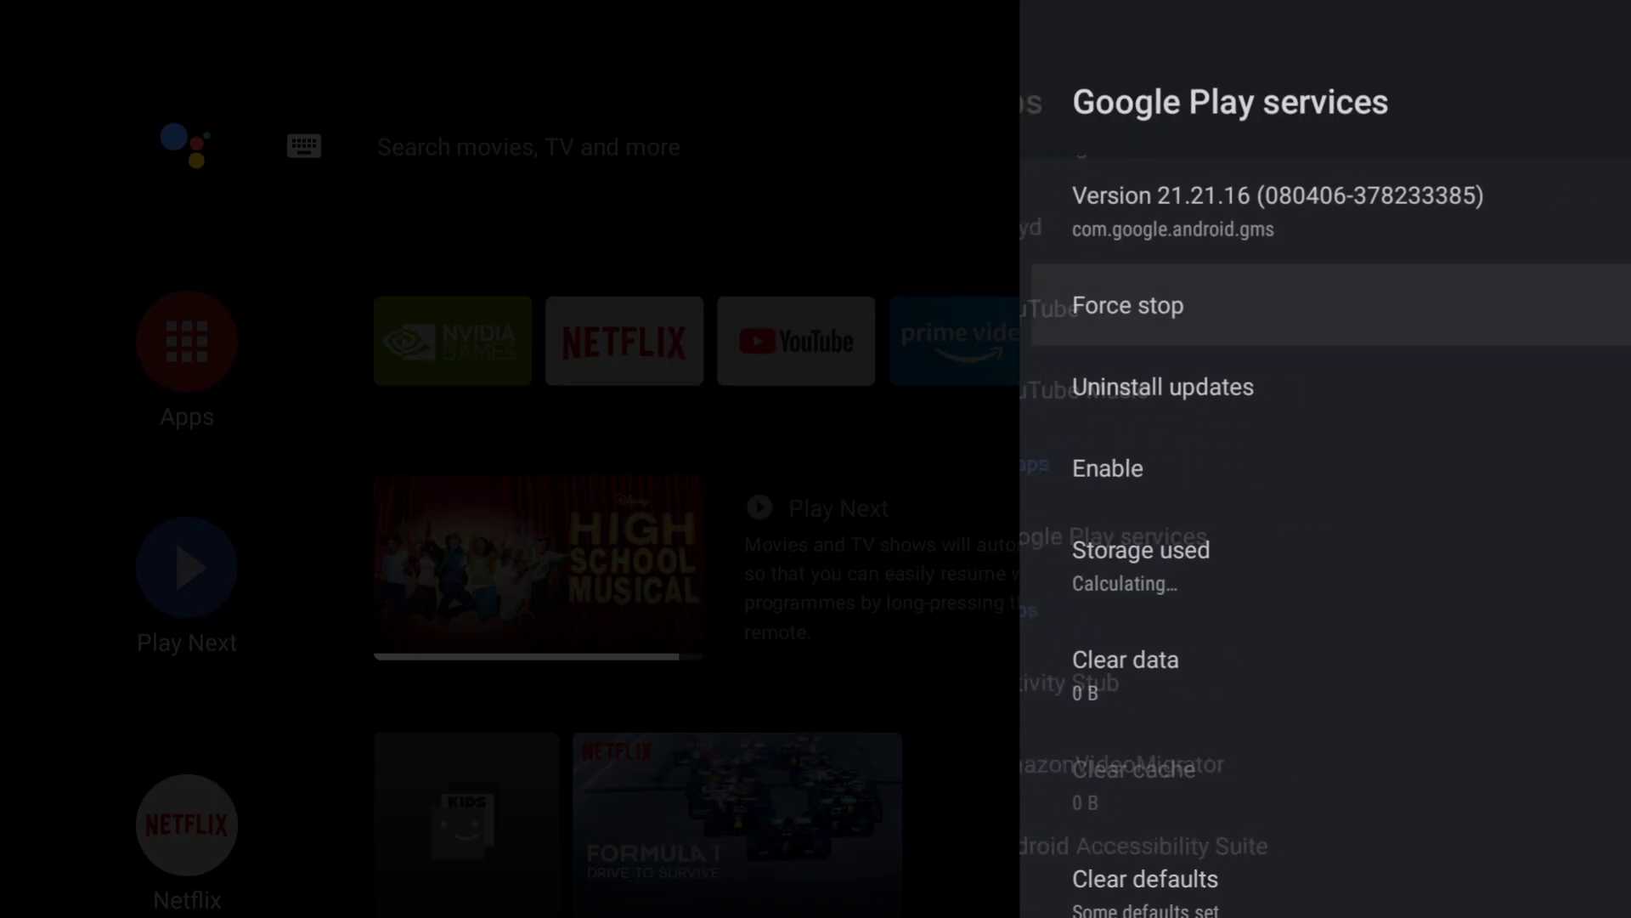
{"action": "key", "text": "Down"}
{"action": "key", "text": "Down"}
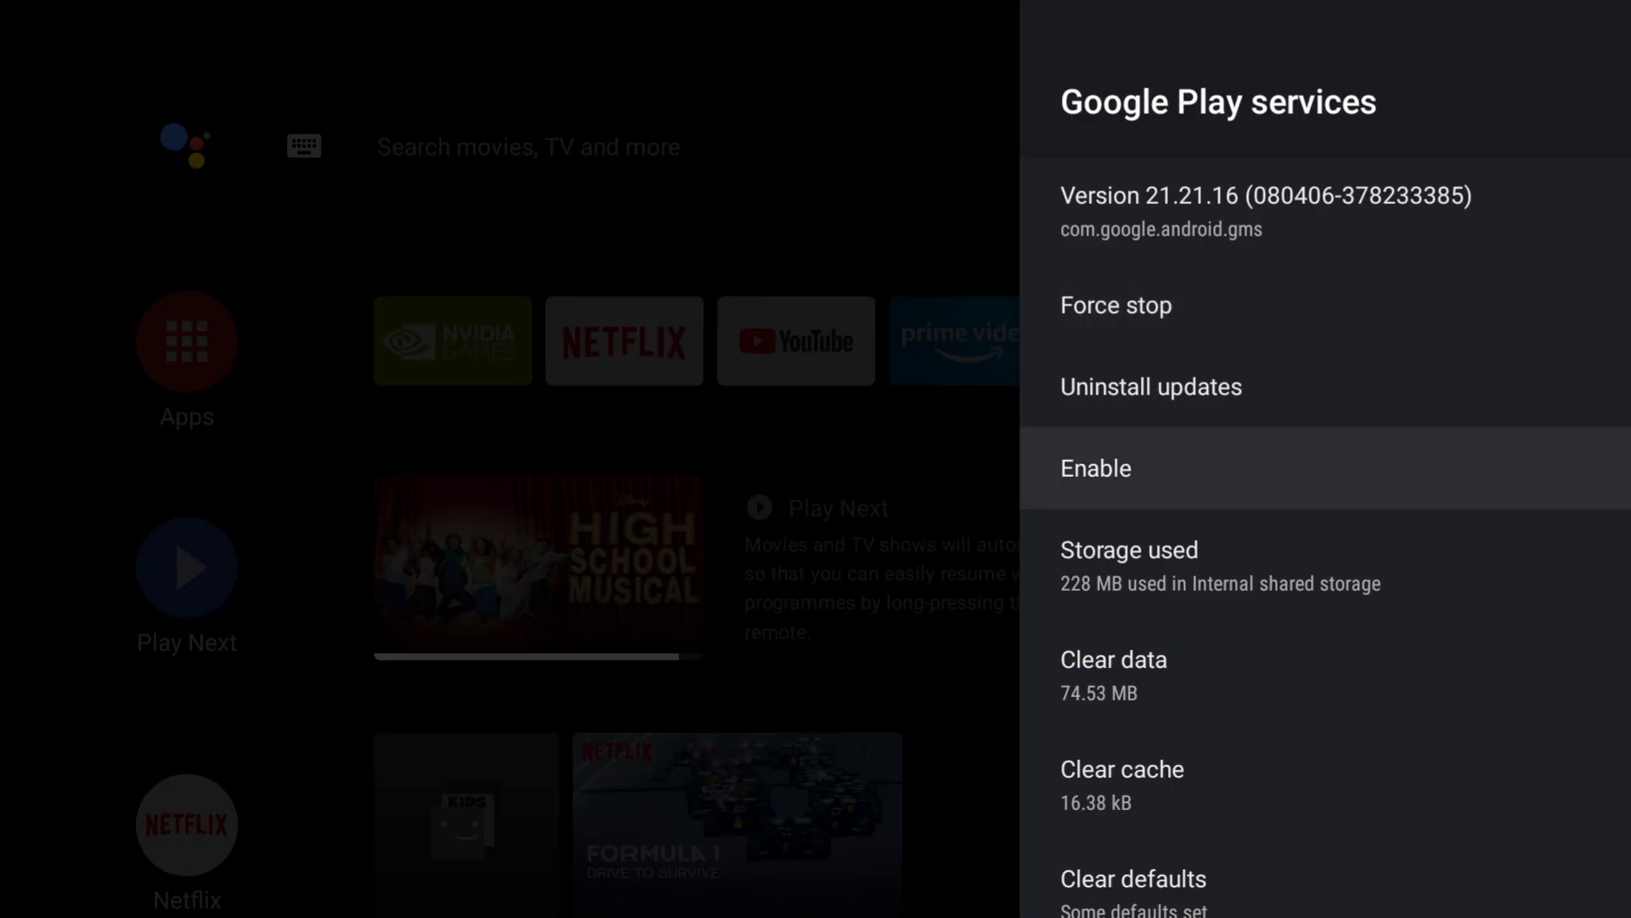
{"action": "key", "text": "Return"}
{"action": "key", "text": "Return"}
{"action": "key", "text": "Escape"}
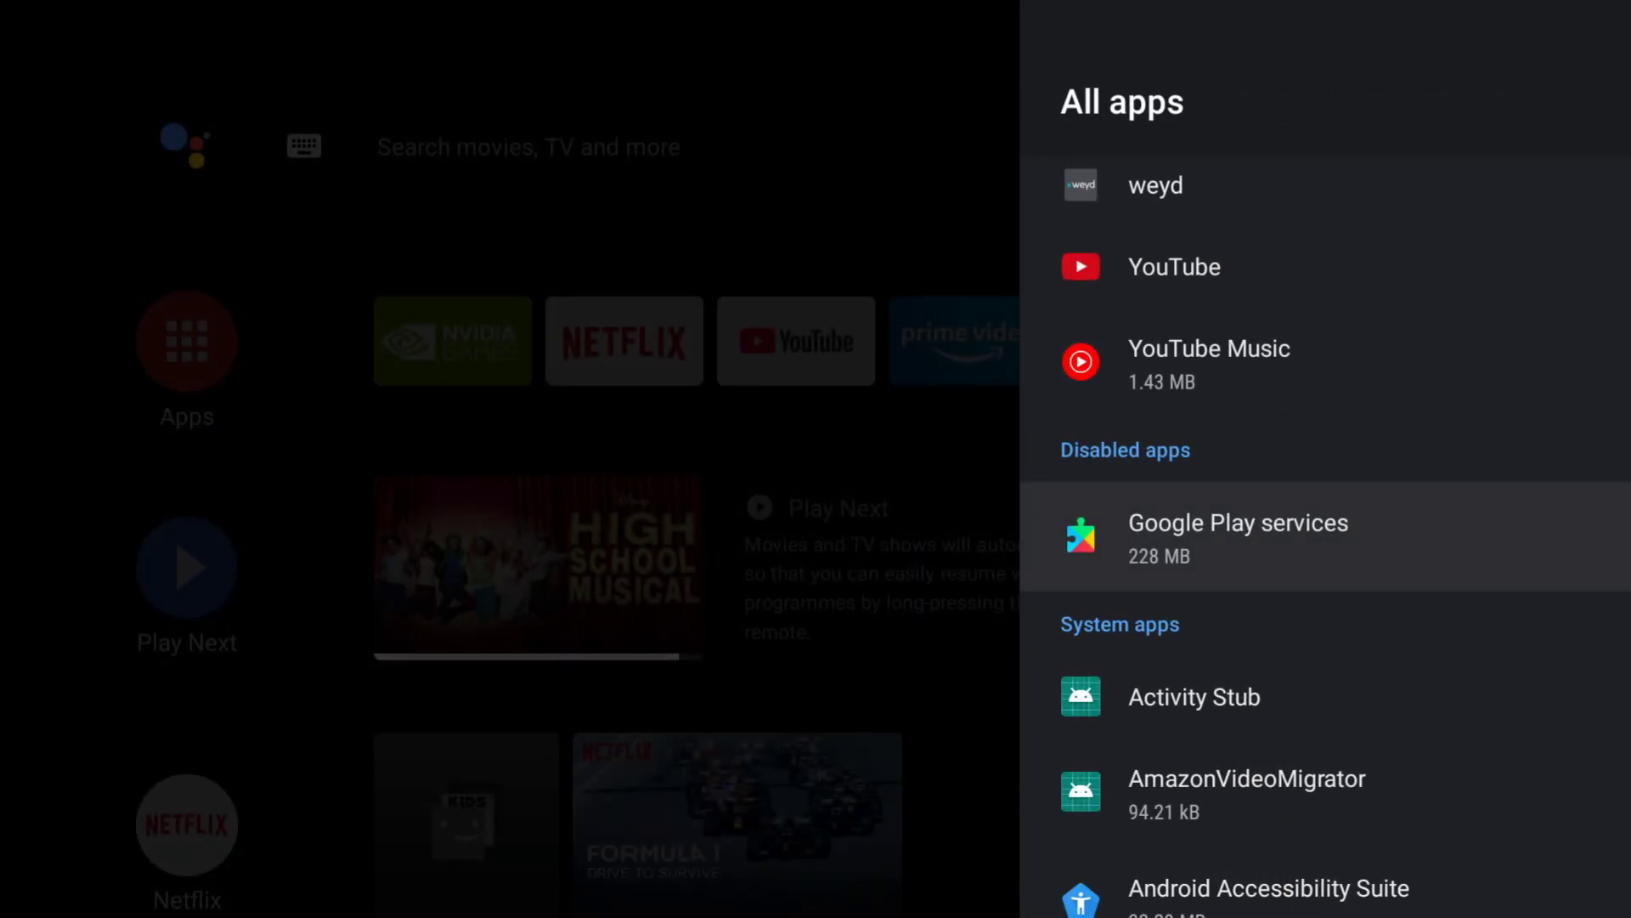
{"action": "key", "text": "Down"}
{"action": "key", "text": "Escape"}
{"action": "key", "text": "Escape"}
Choose Restart in the main Settings list and confirm Restart SHIELD
{"action": "key", "text": "Up"}
{"action": "key", "text": "Up"}
{"action": "key", "text": "Up"}
{"action": "key", "text": "Up"}
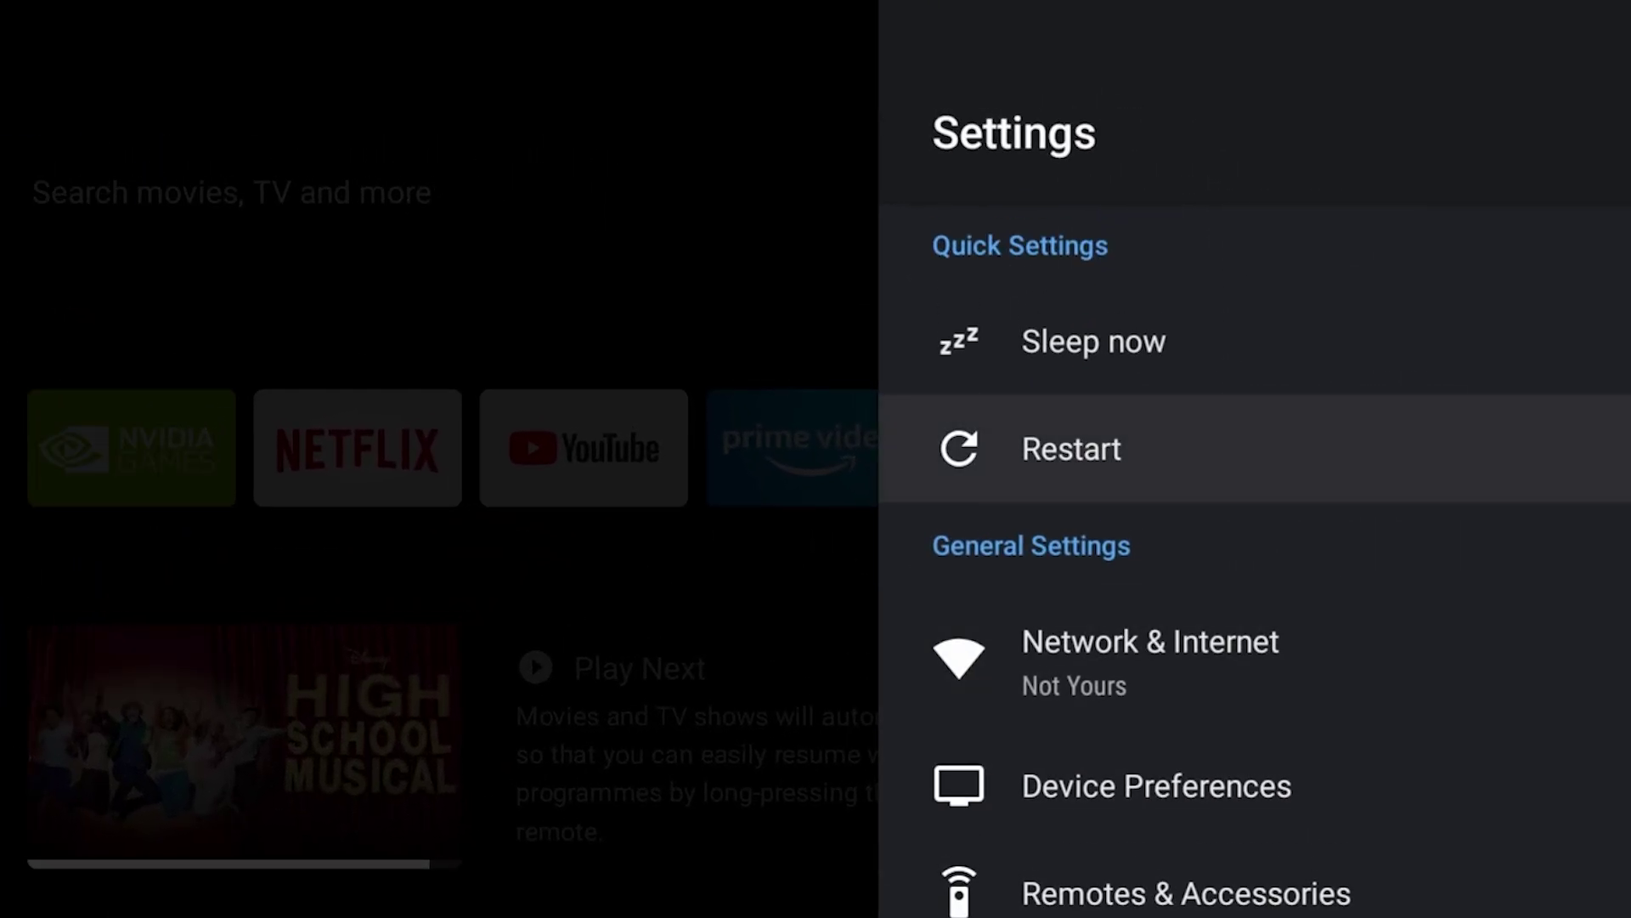
{"action": "key", "text": "Return"}
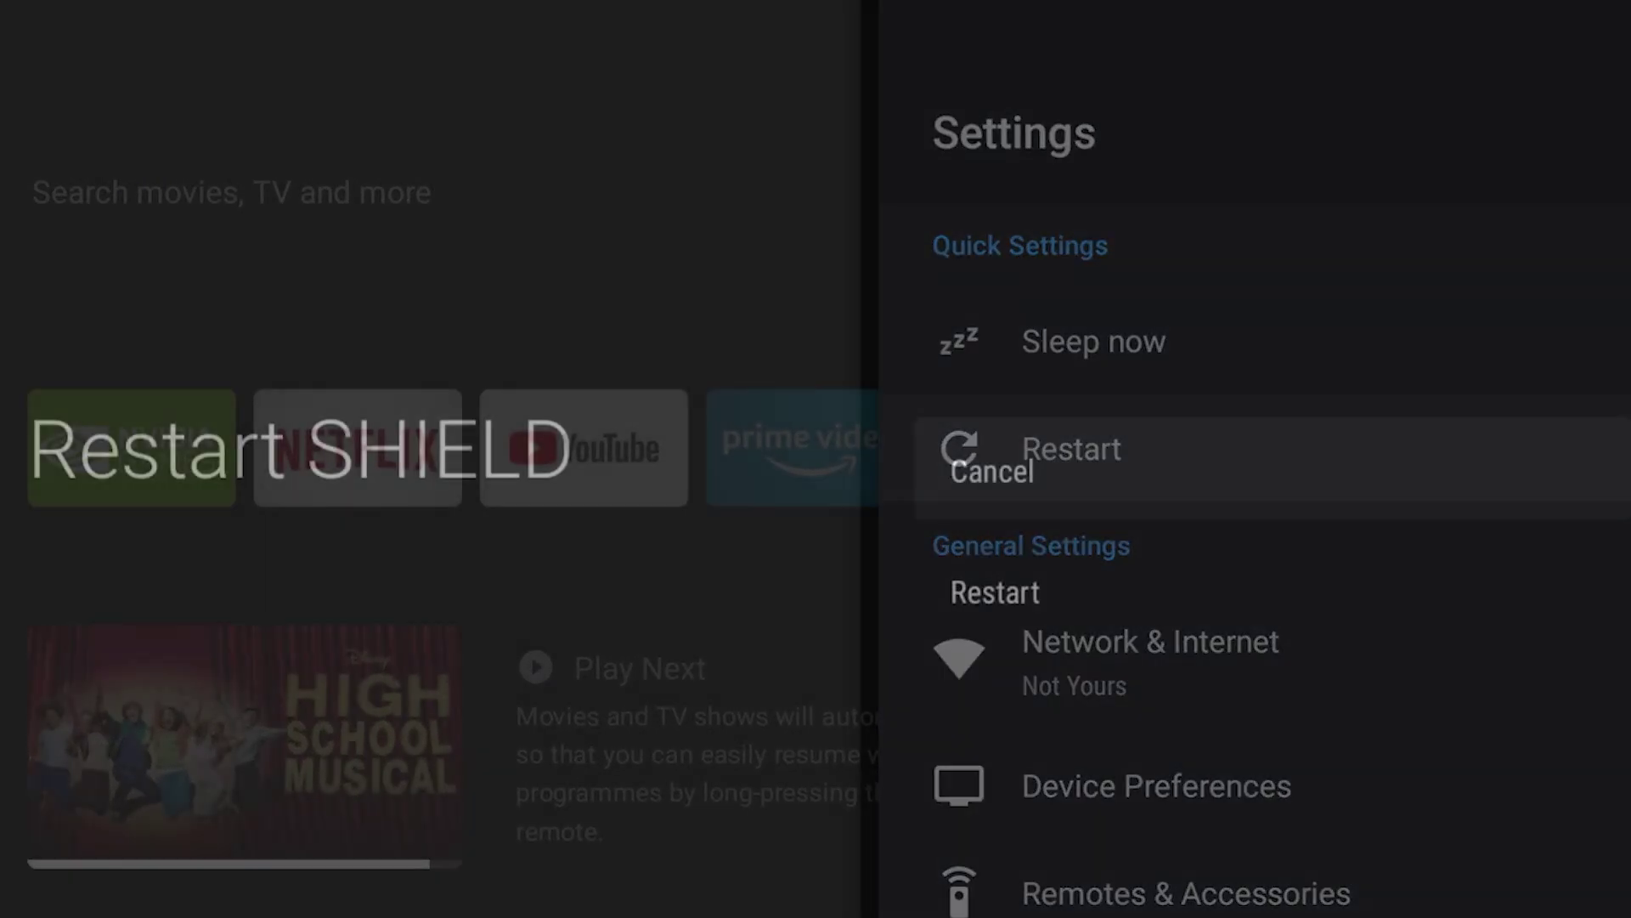
{"action": "key", "text": "Down"}
{"action": "key", "text": "Return"}
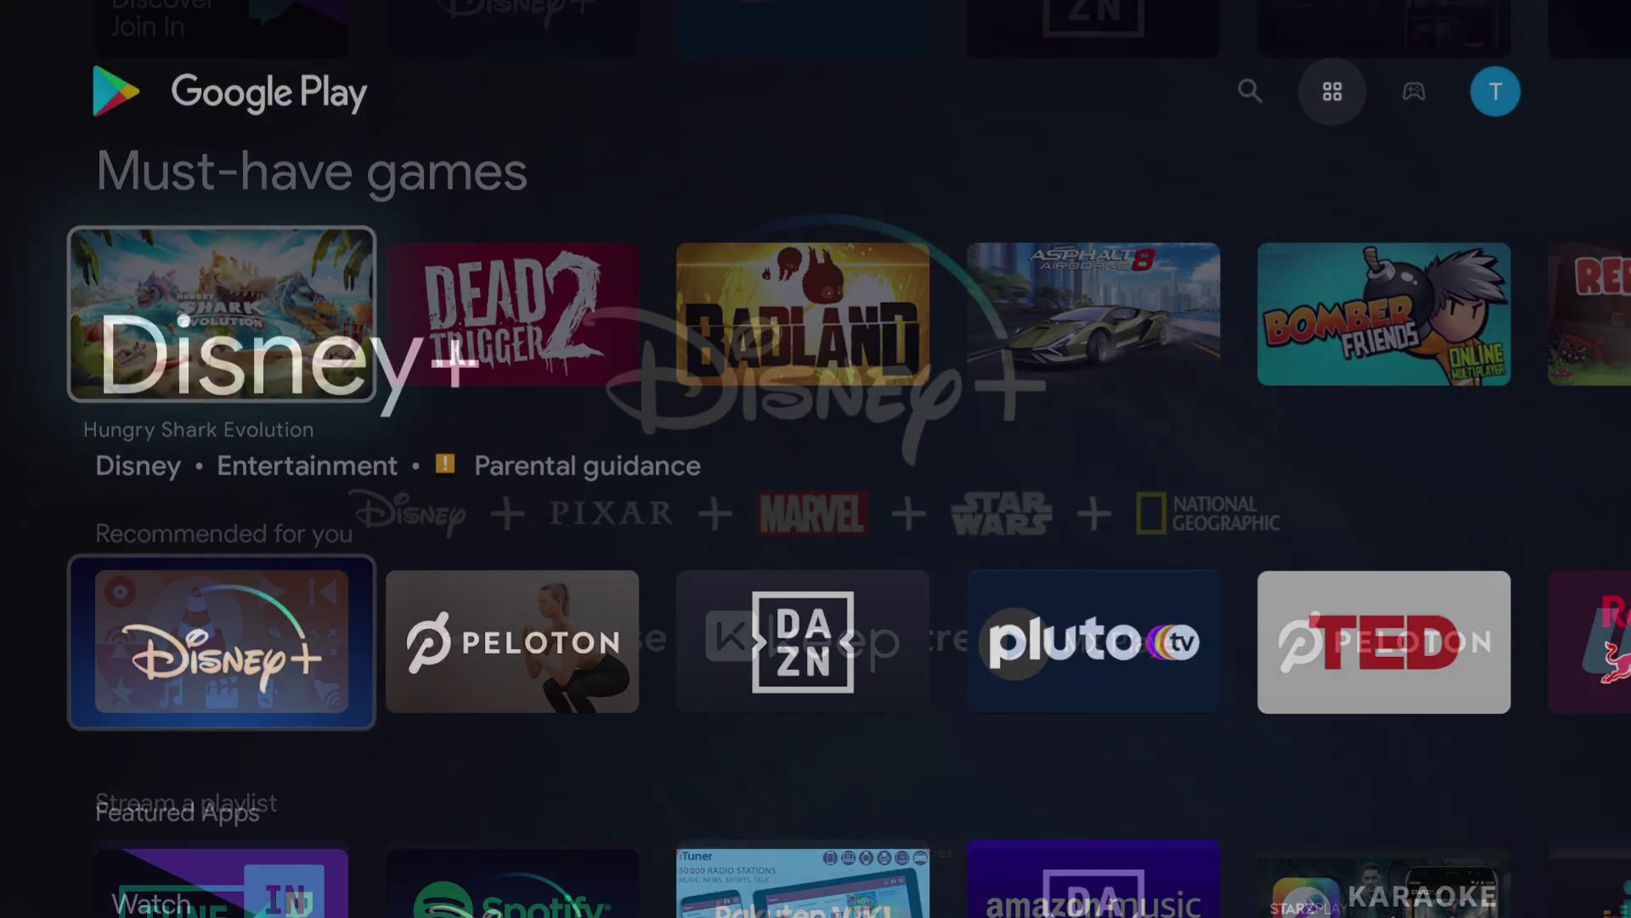
Install VLC for Android from Recommended for you and go back home
{"action": "key", "text": "Down"}
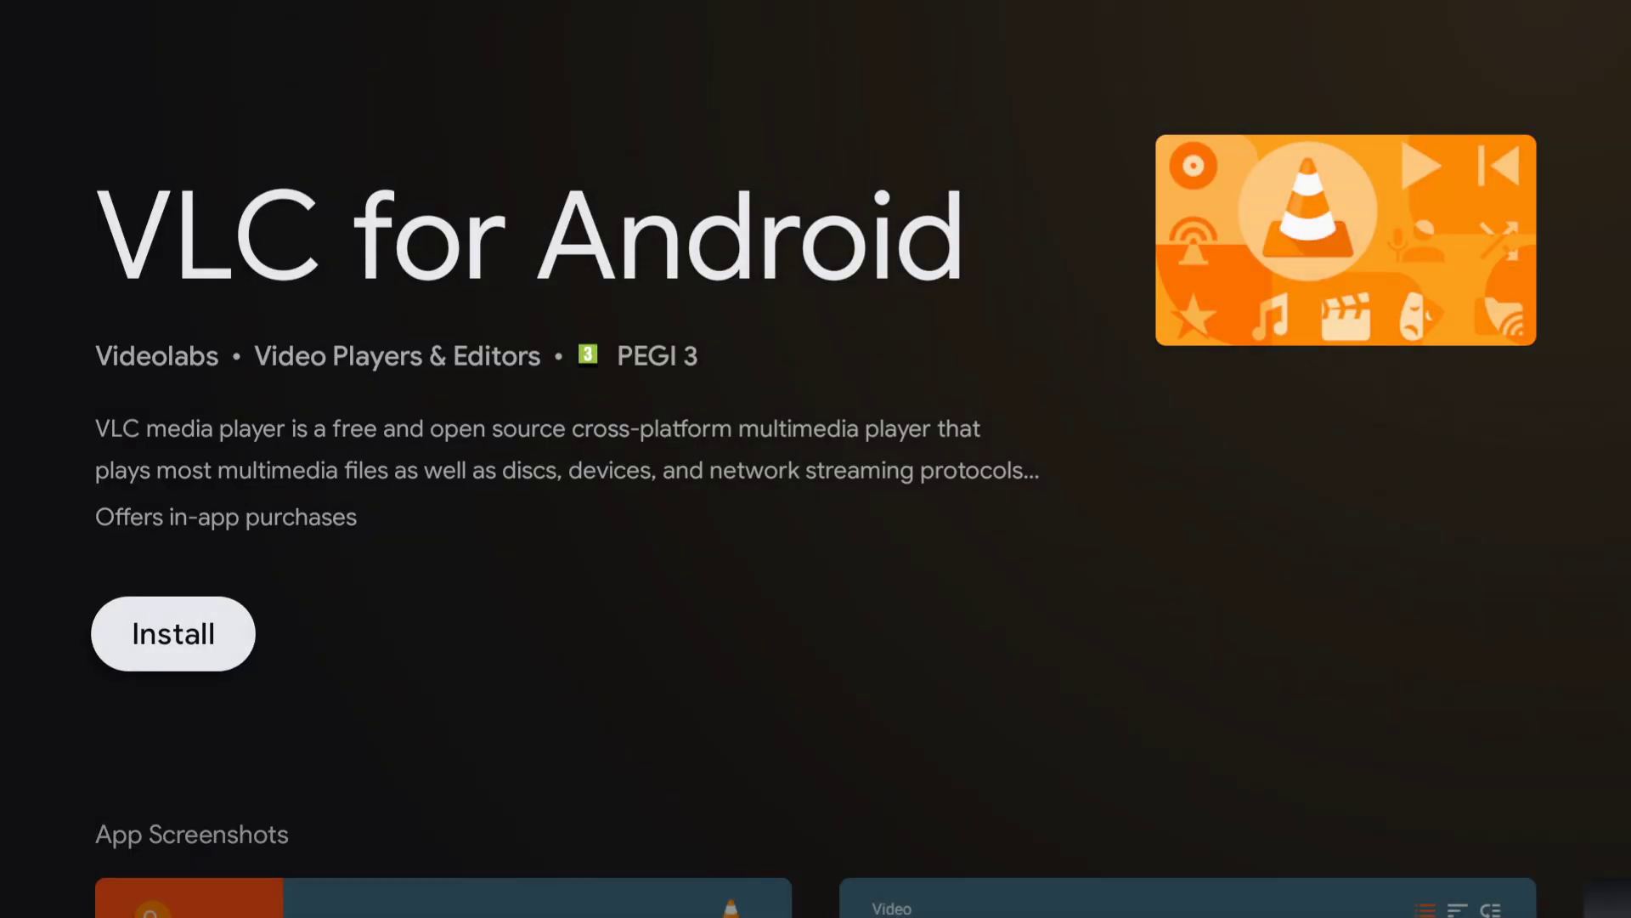
{"action": "key", "text": "Return"}
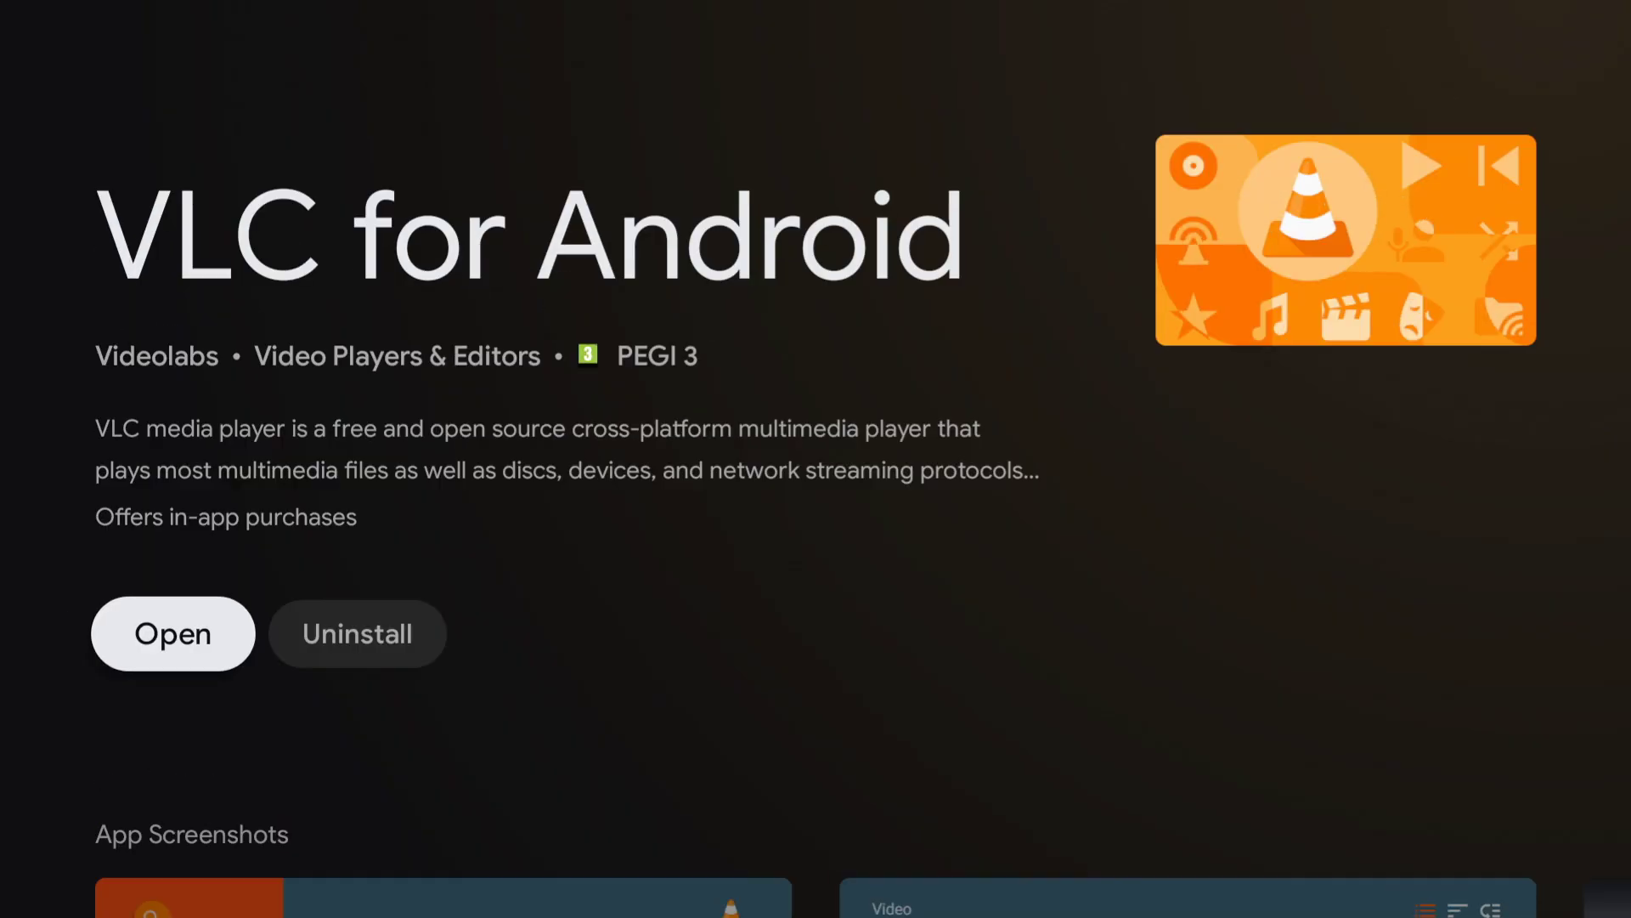
{"action": "key", "text": "Escape"}
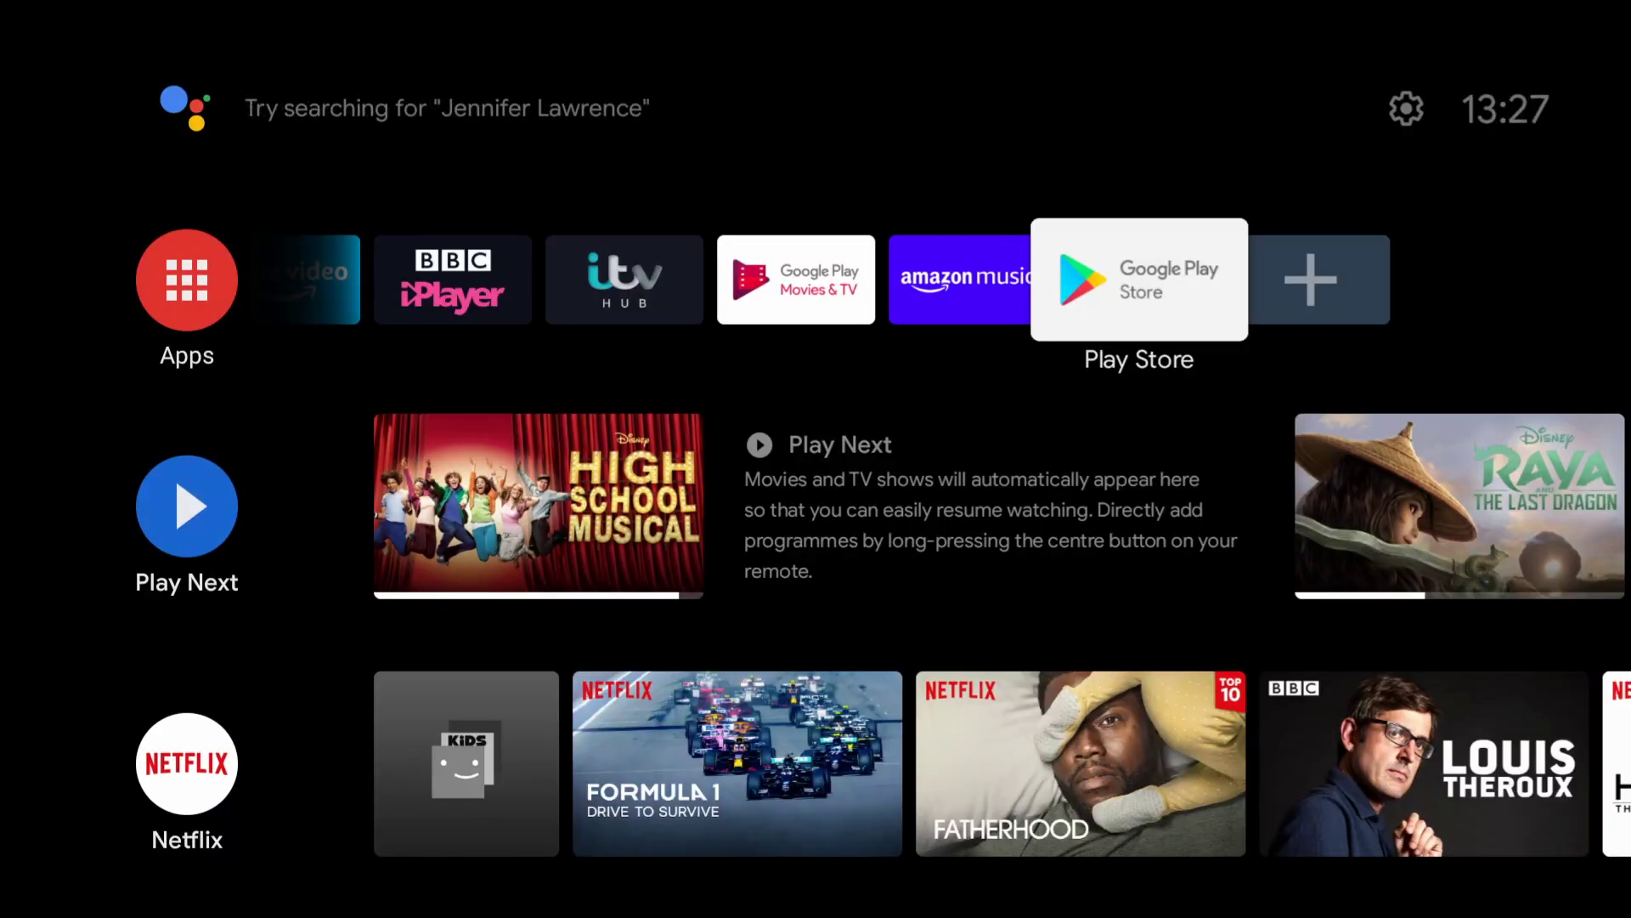
Open the Play Store's search field with the on-screen keyboard
{"action": "key", "text": "Return"}
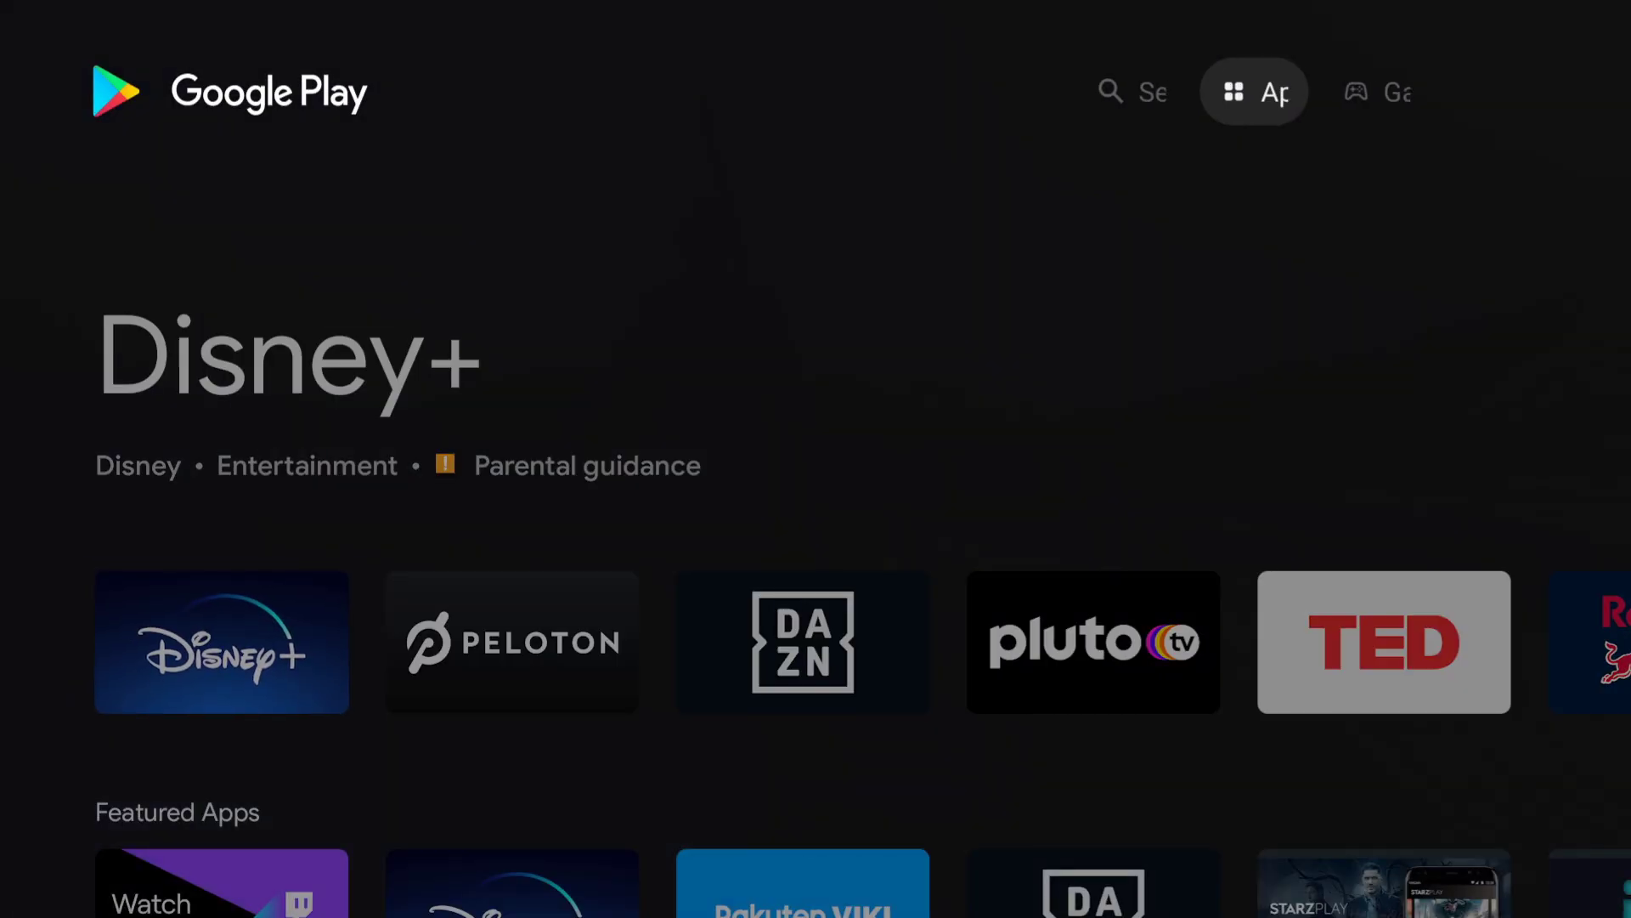
{"action": "key", "text": "Left"}
{"action": "key", "text": "Down"}
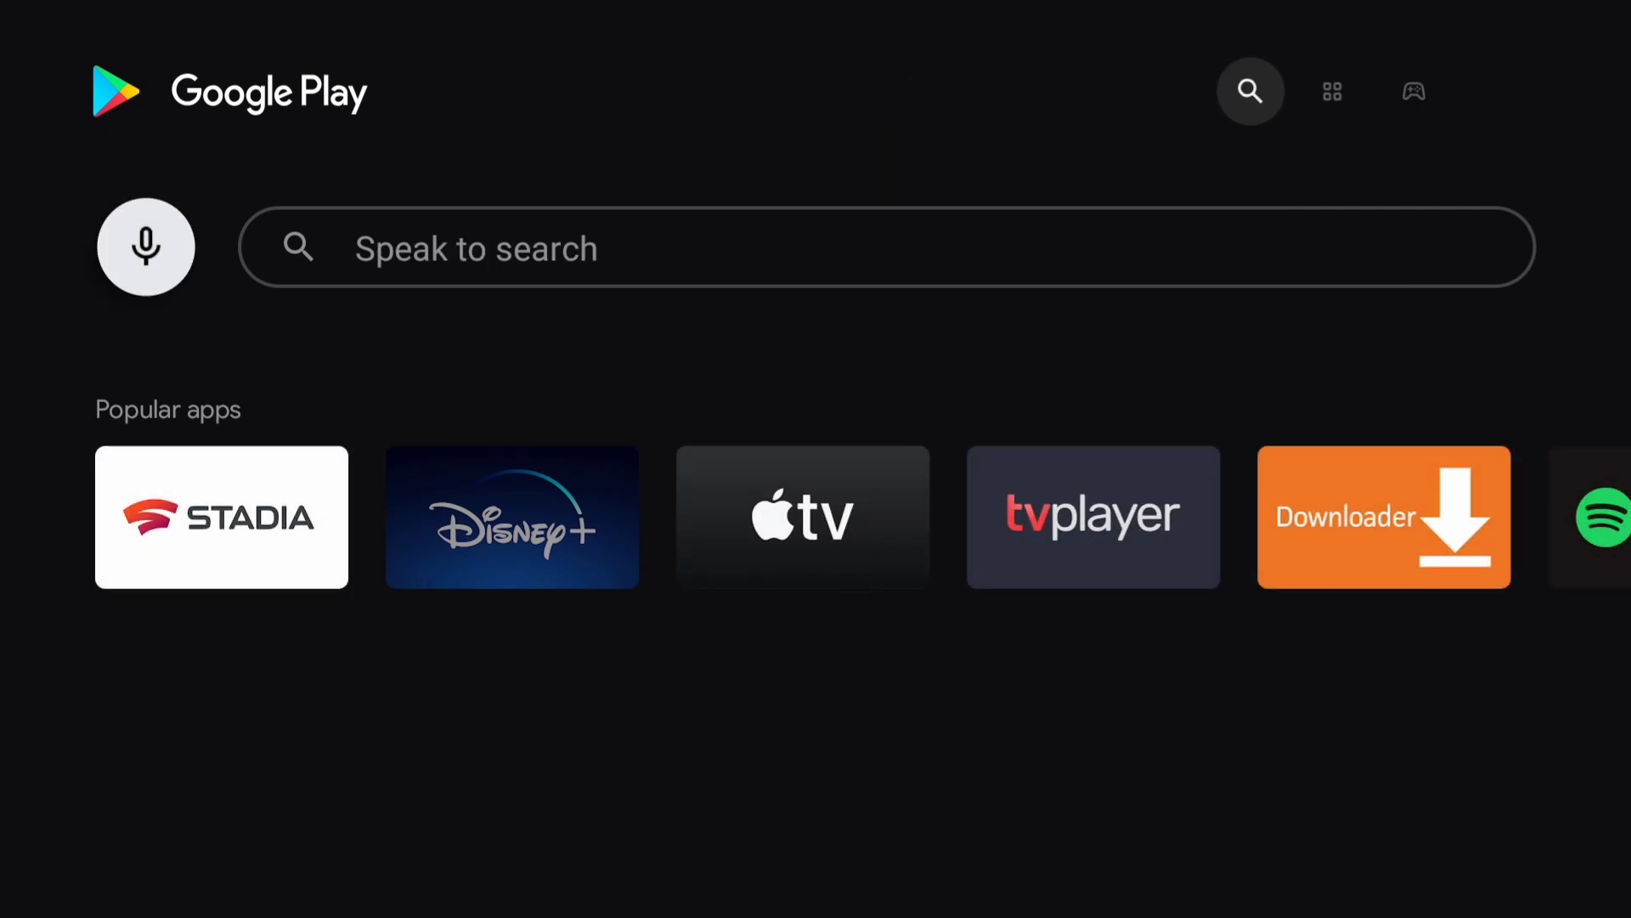
{"action": "key", "text": "Right"}
{"action": "key", "text": "Return"}
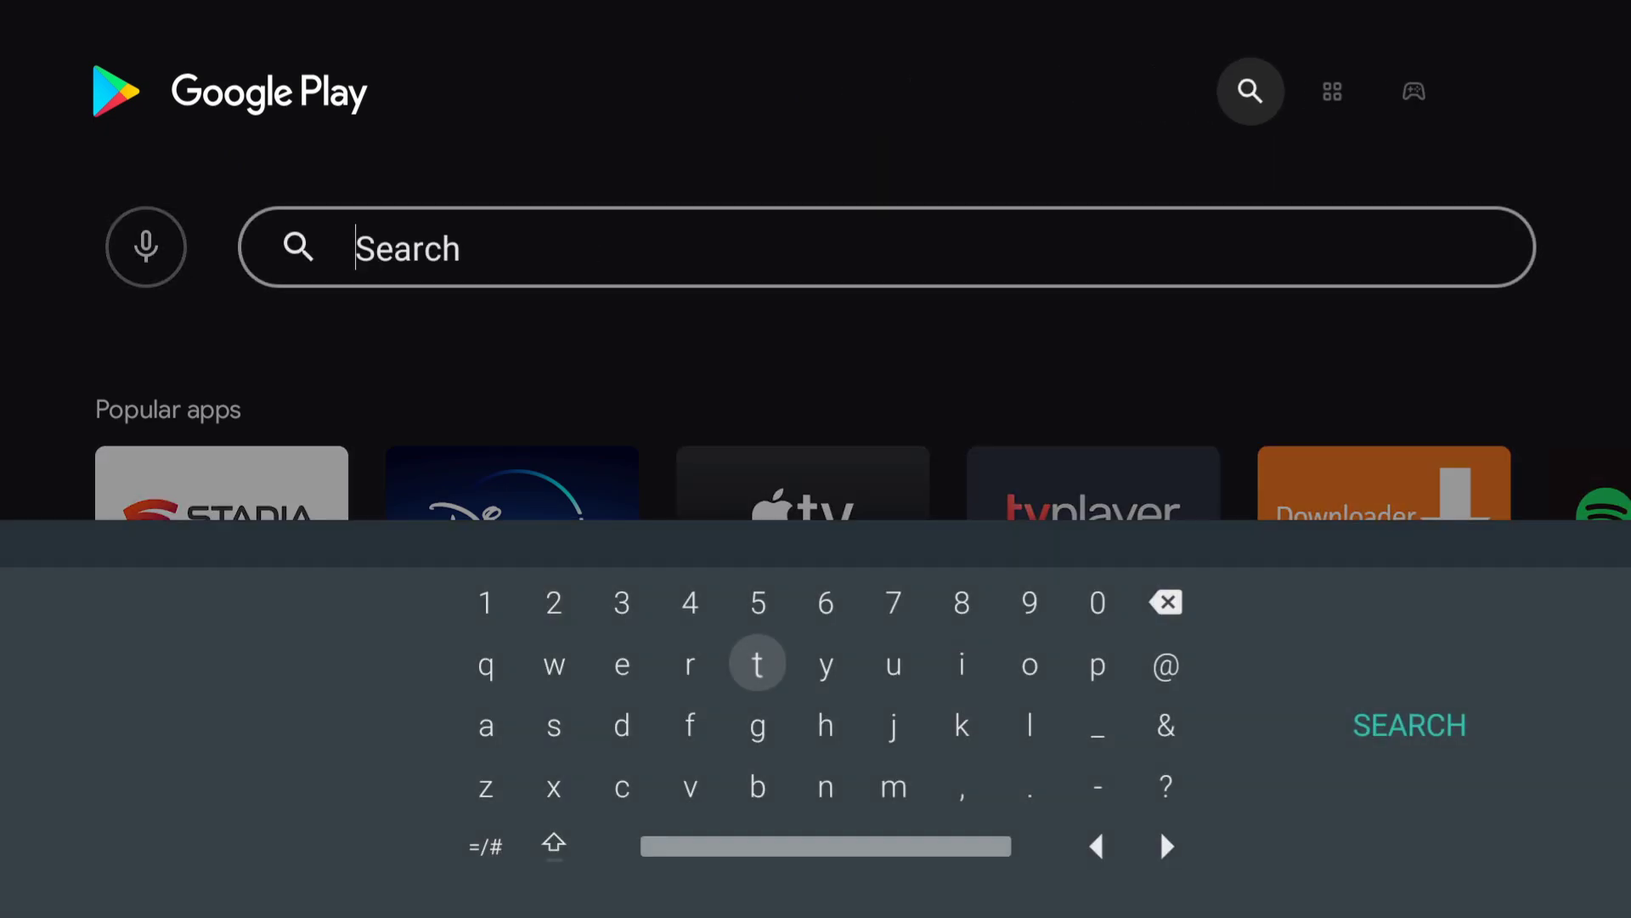
Search 'android tv home', update Android TV Home, and return home
{"action": "key", "text": "Left"}
{"action": "key", "text": "Left"}
{"action": "key", "text": "Left"}
{"action": "key", "text": "Down"}
{"action": "key", "text": "Return"}
{"action": "key", "text": "Right"}
{"action": "key", "text": "Right"}
{"action": "key", "text": "Right"}
{"action": "key", "text": "Right"}
{"action": "key", "text": "Right"}
{"action": "key", "text": "Down"}
{"action": "key", "text": "Return"}
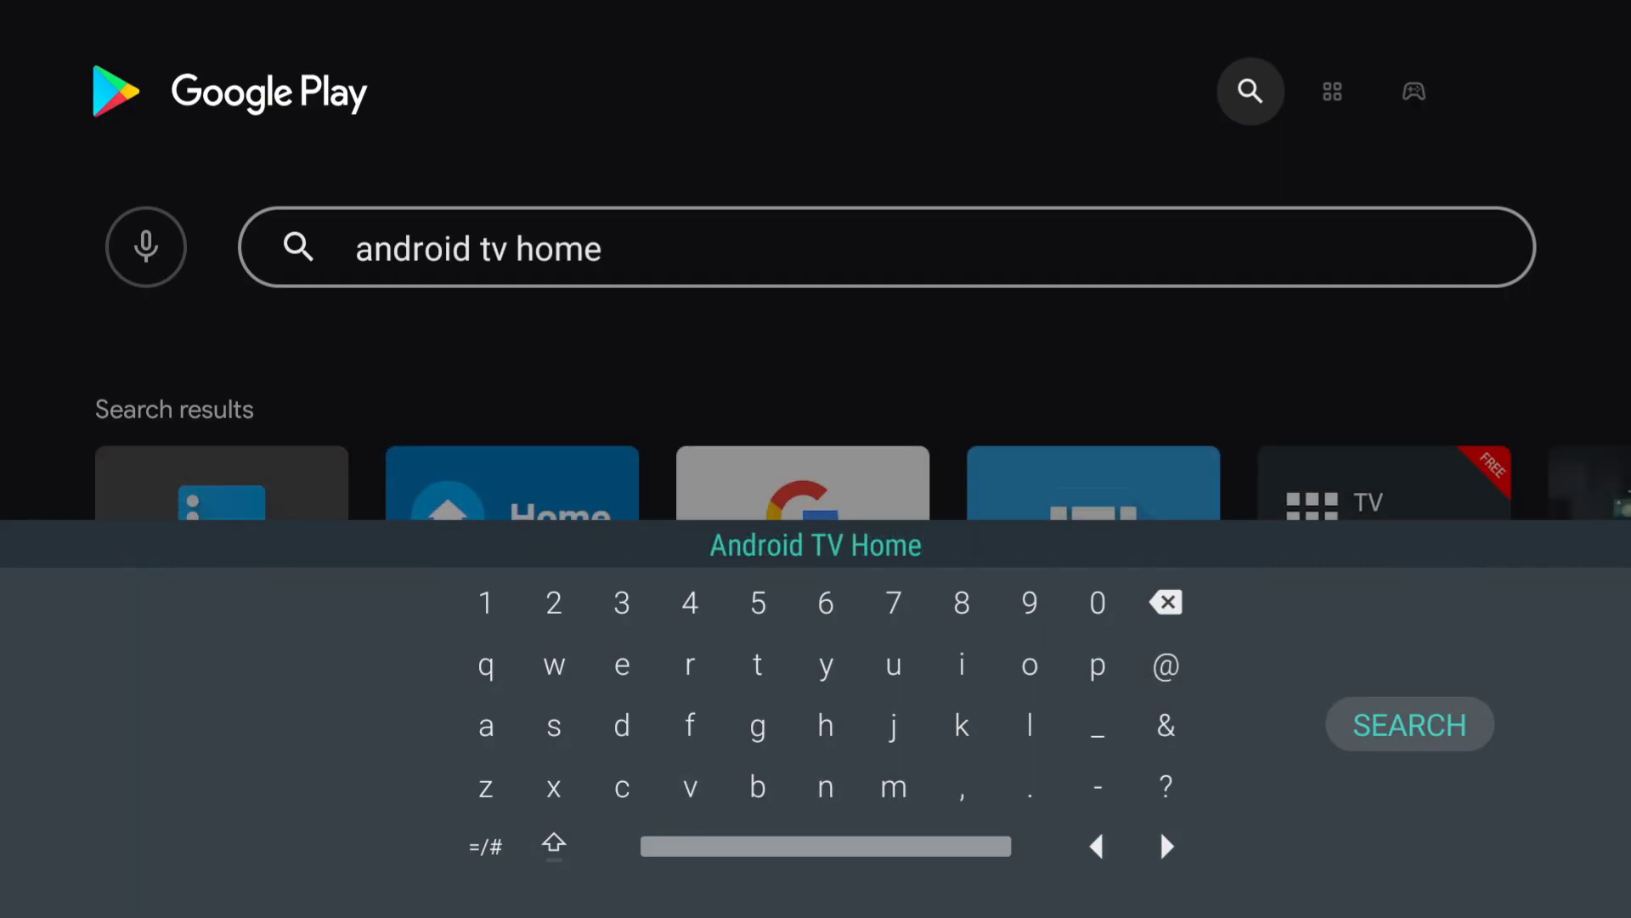
{"action": "key", "text": "Return"}
{"action": "key", "text": "Return"}
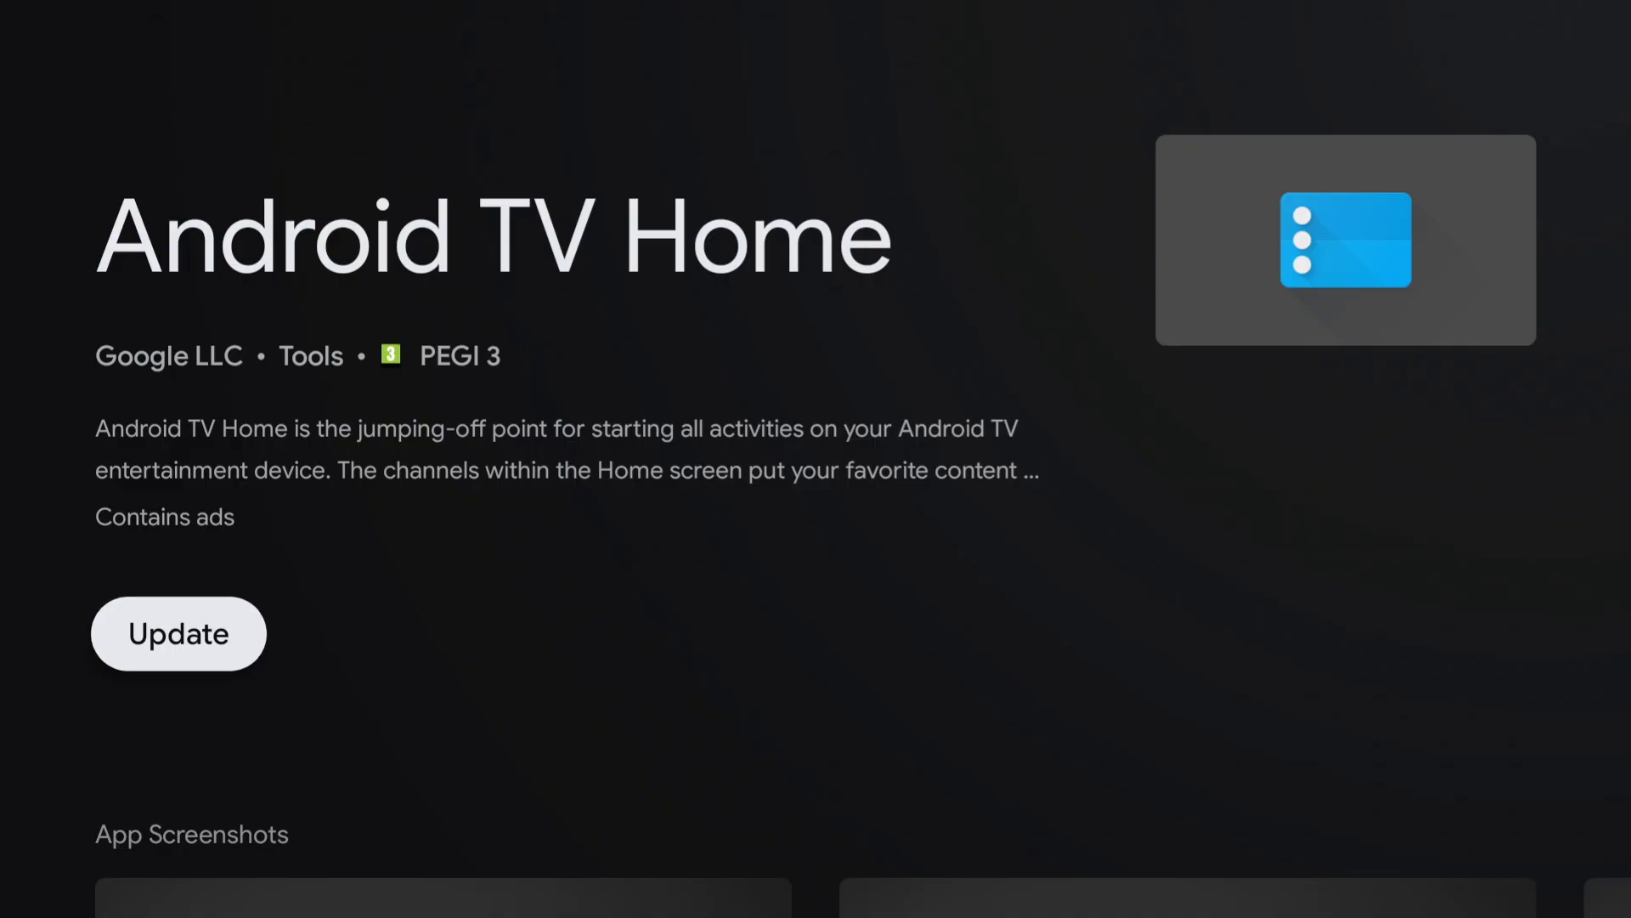
{"action": "key", "text": "Return"}
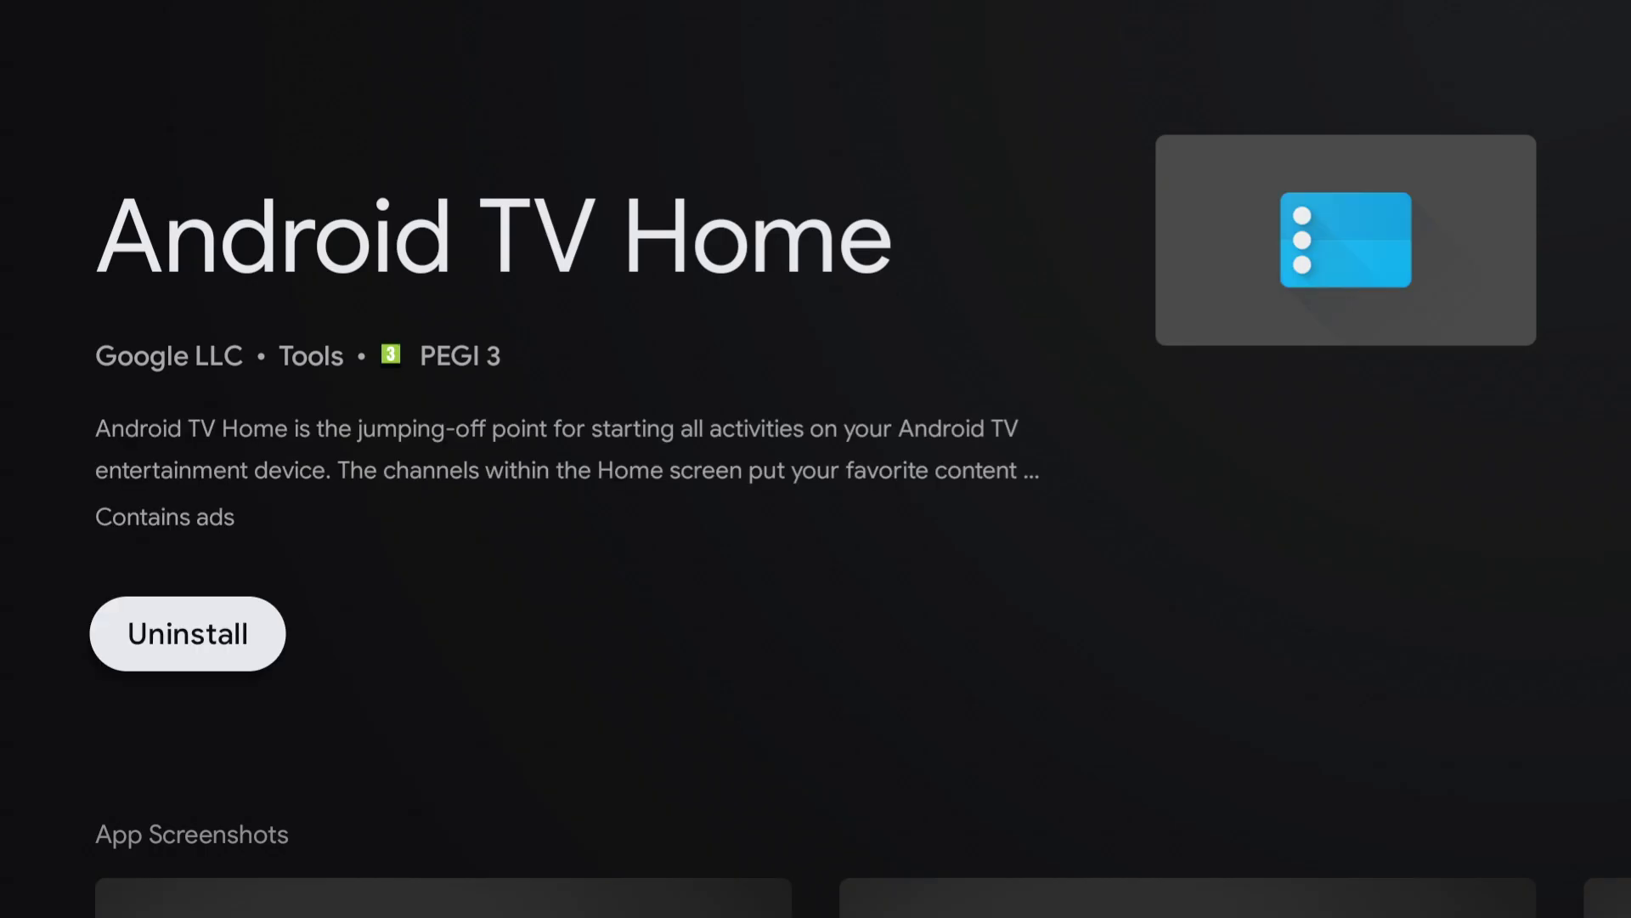
{"action": "key", "text": "Home"}
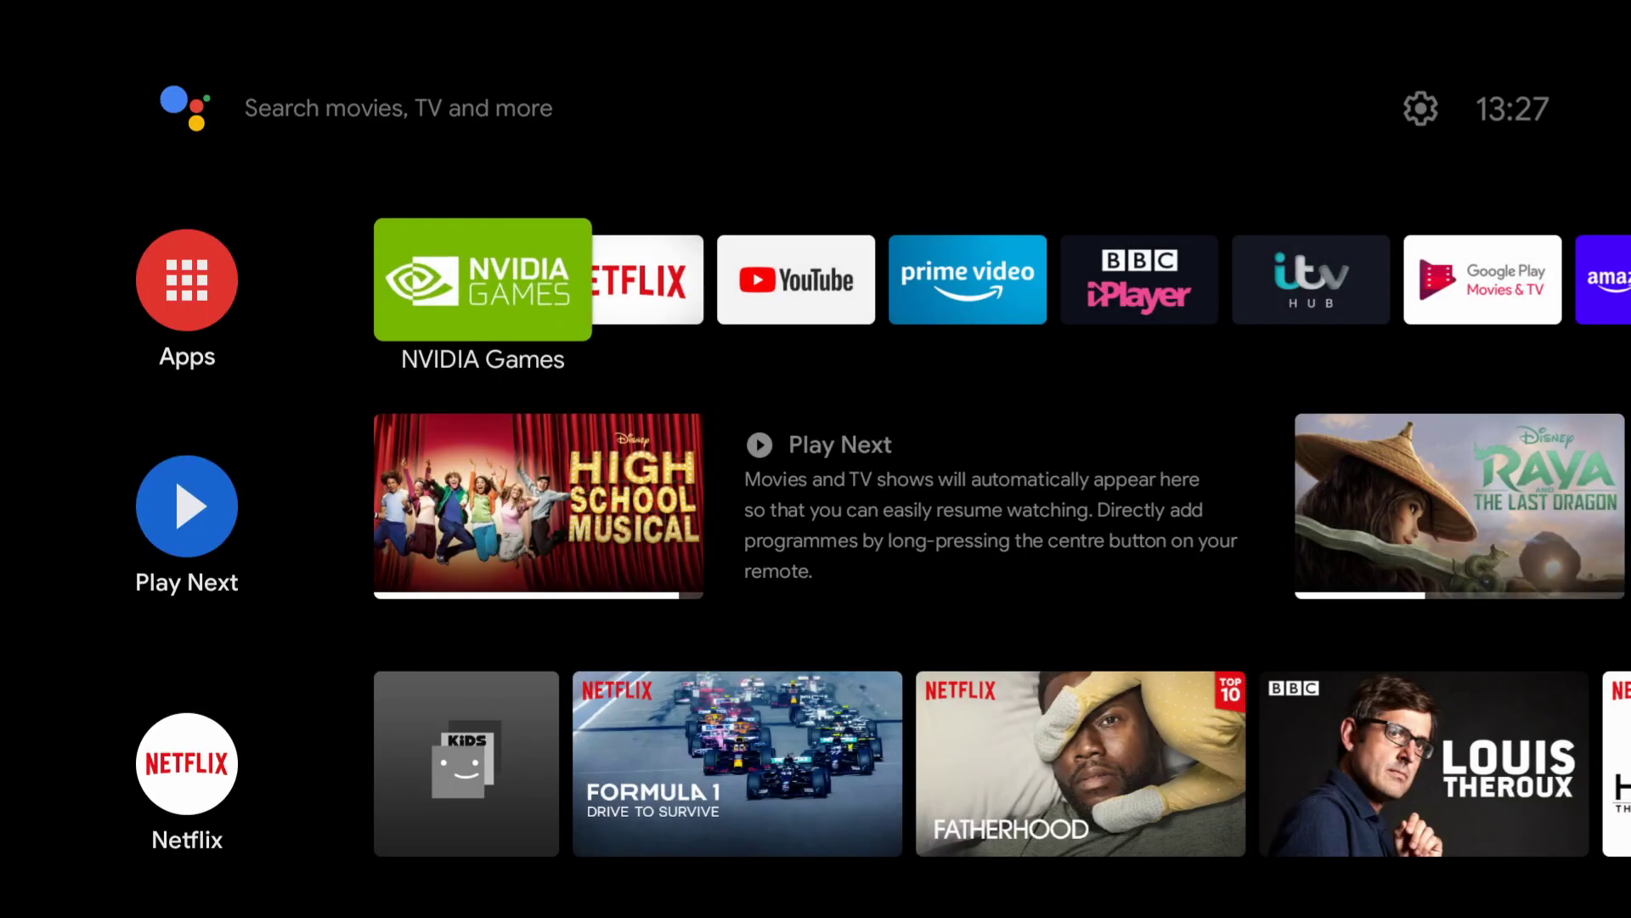
Open the Settings gear from the home top bar and confirm Restart SHIELD
{"action": "key", "text": "Up"}
{"action": "key", "text": "Right"}
{"action": "key", "text": "Right"}
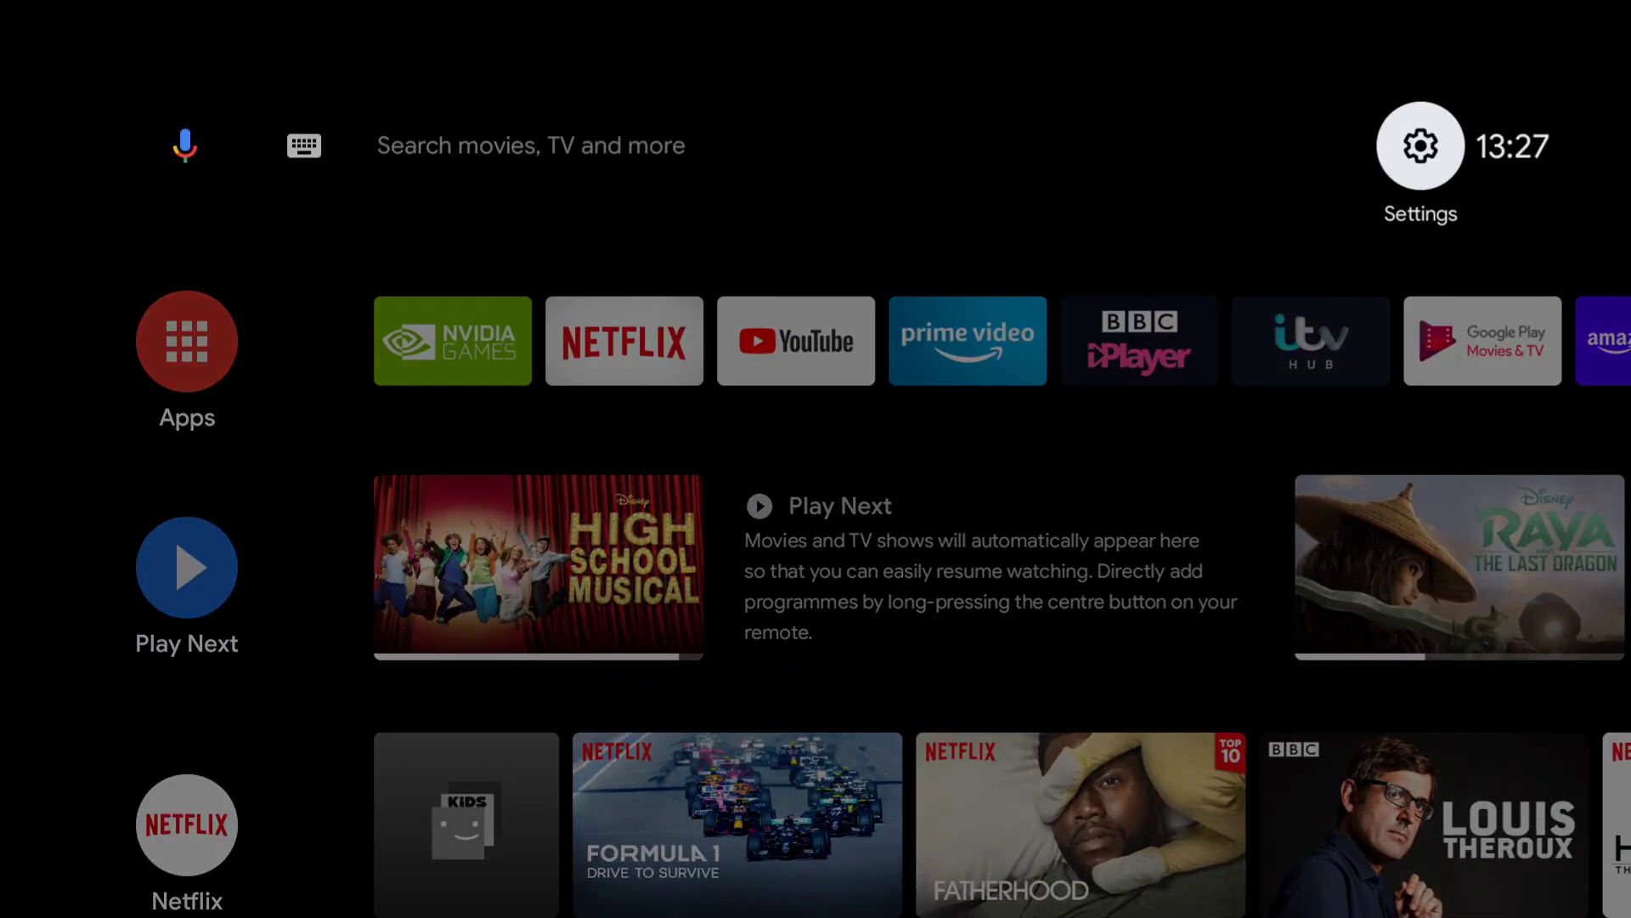
{"action": "key", "text": "Return"}
{"action": "key", "text": "Down"}
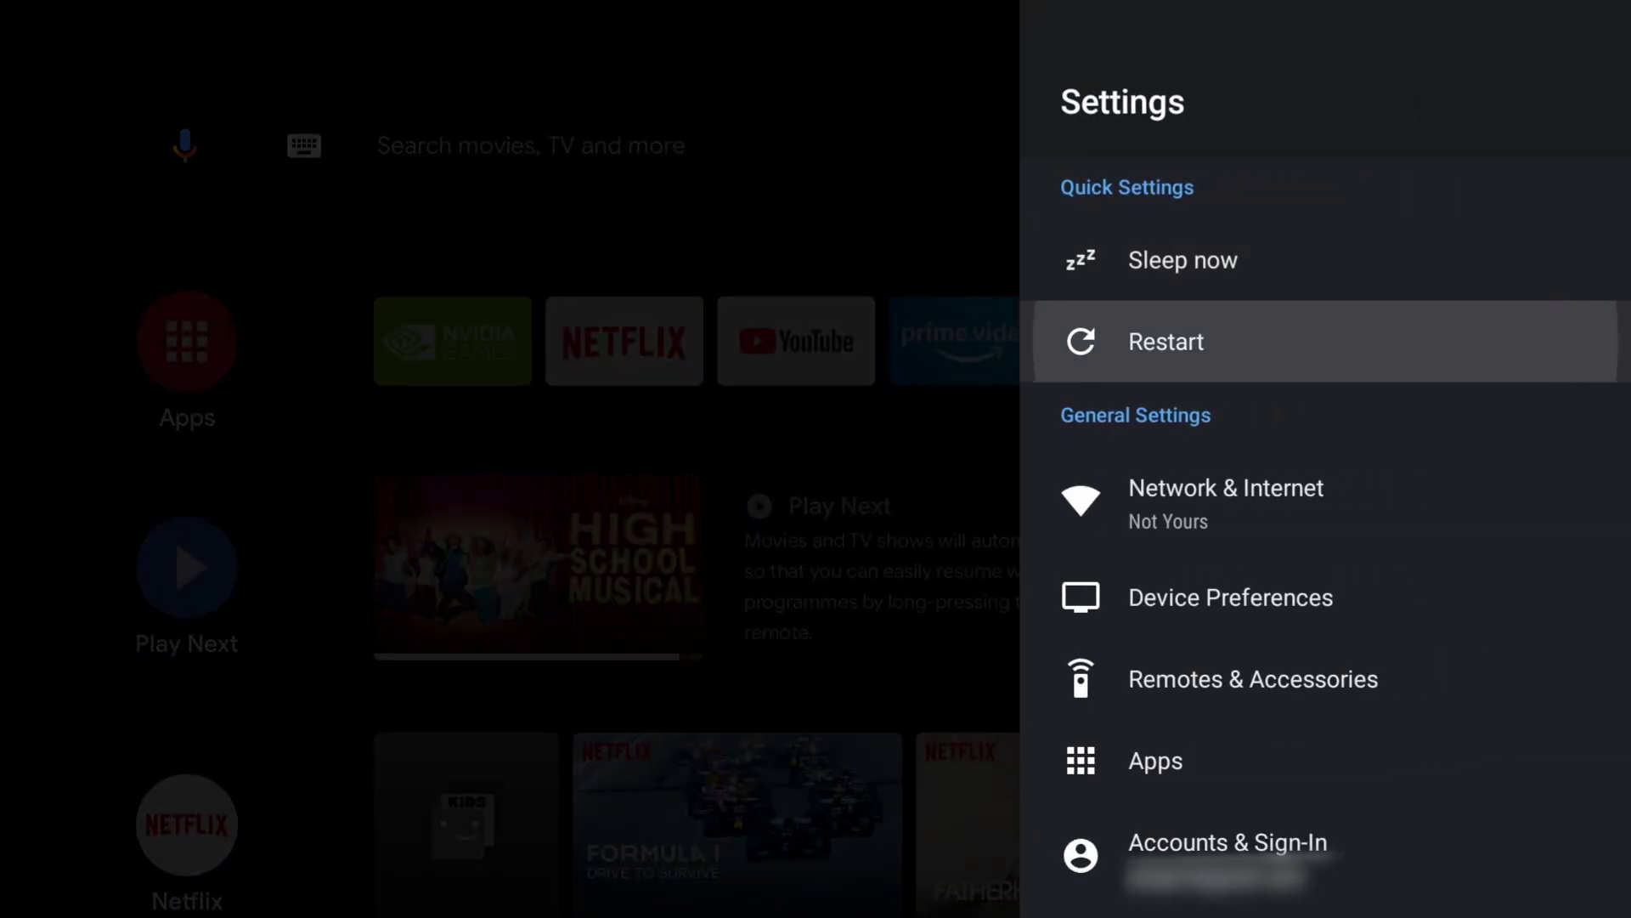
{"action": "key", "text": "Return"}
{"action": "key", "text": "Down"}
{"action": "key", "text": "Return"}
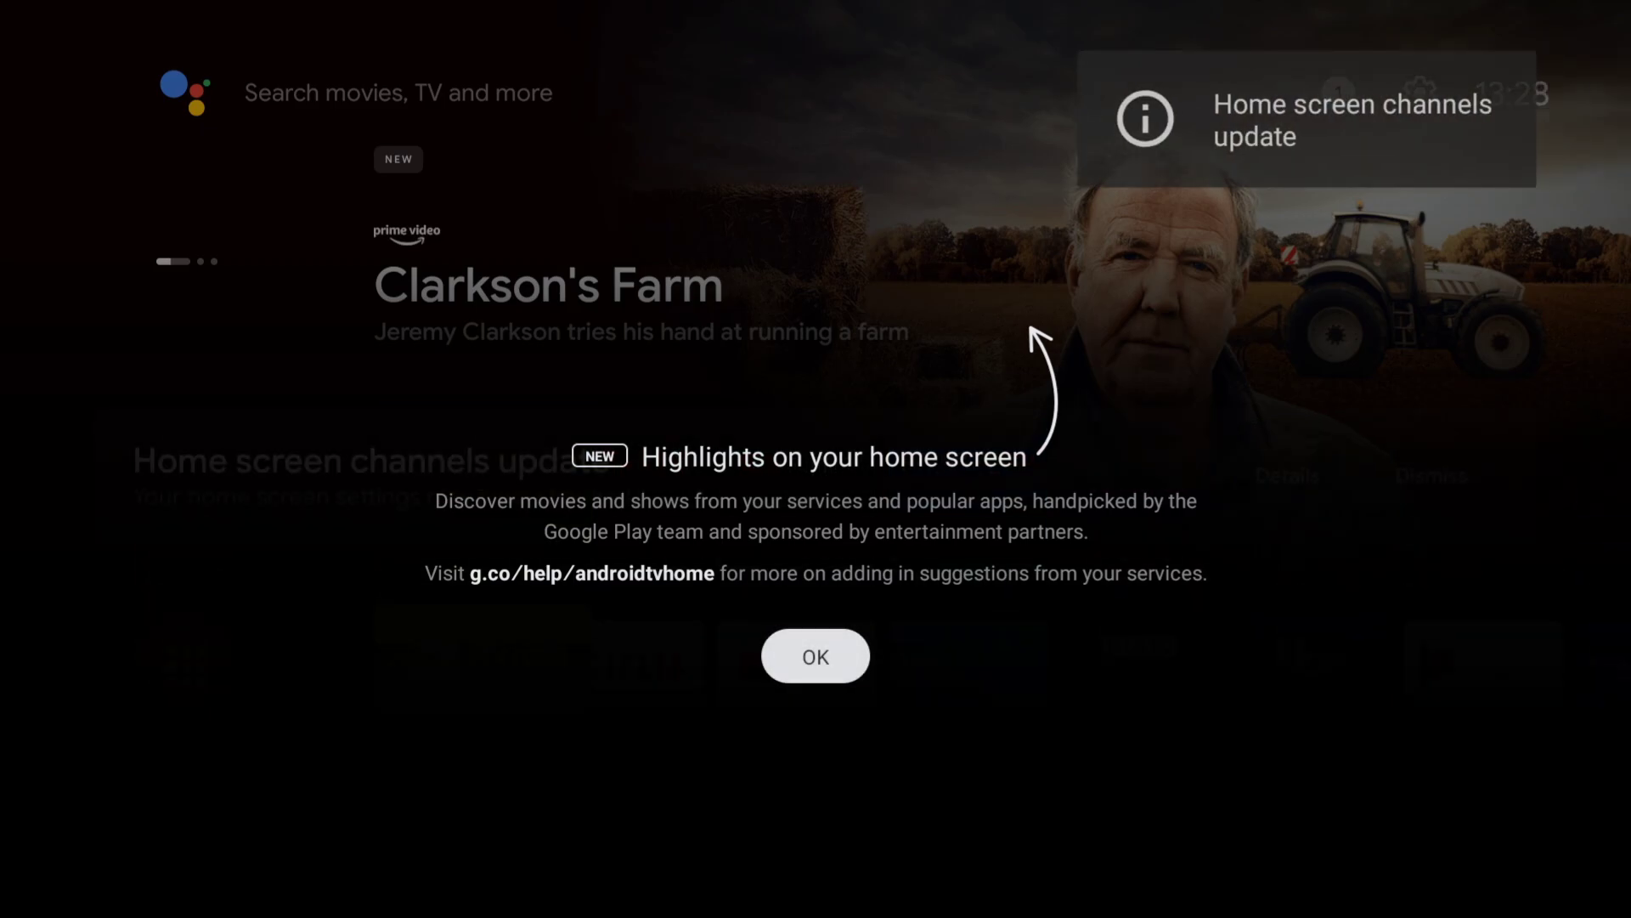
Acknowledge the Highlights introduction and dismiss the Home screen channels update notice
{"action": "key", "text": "Return"}
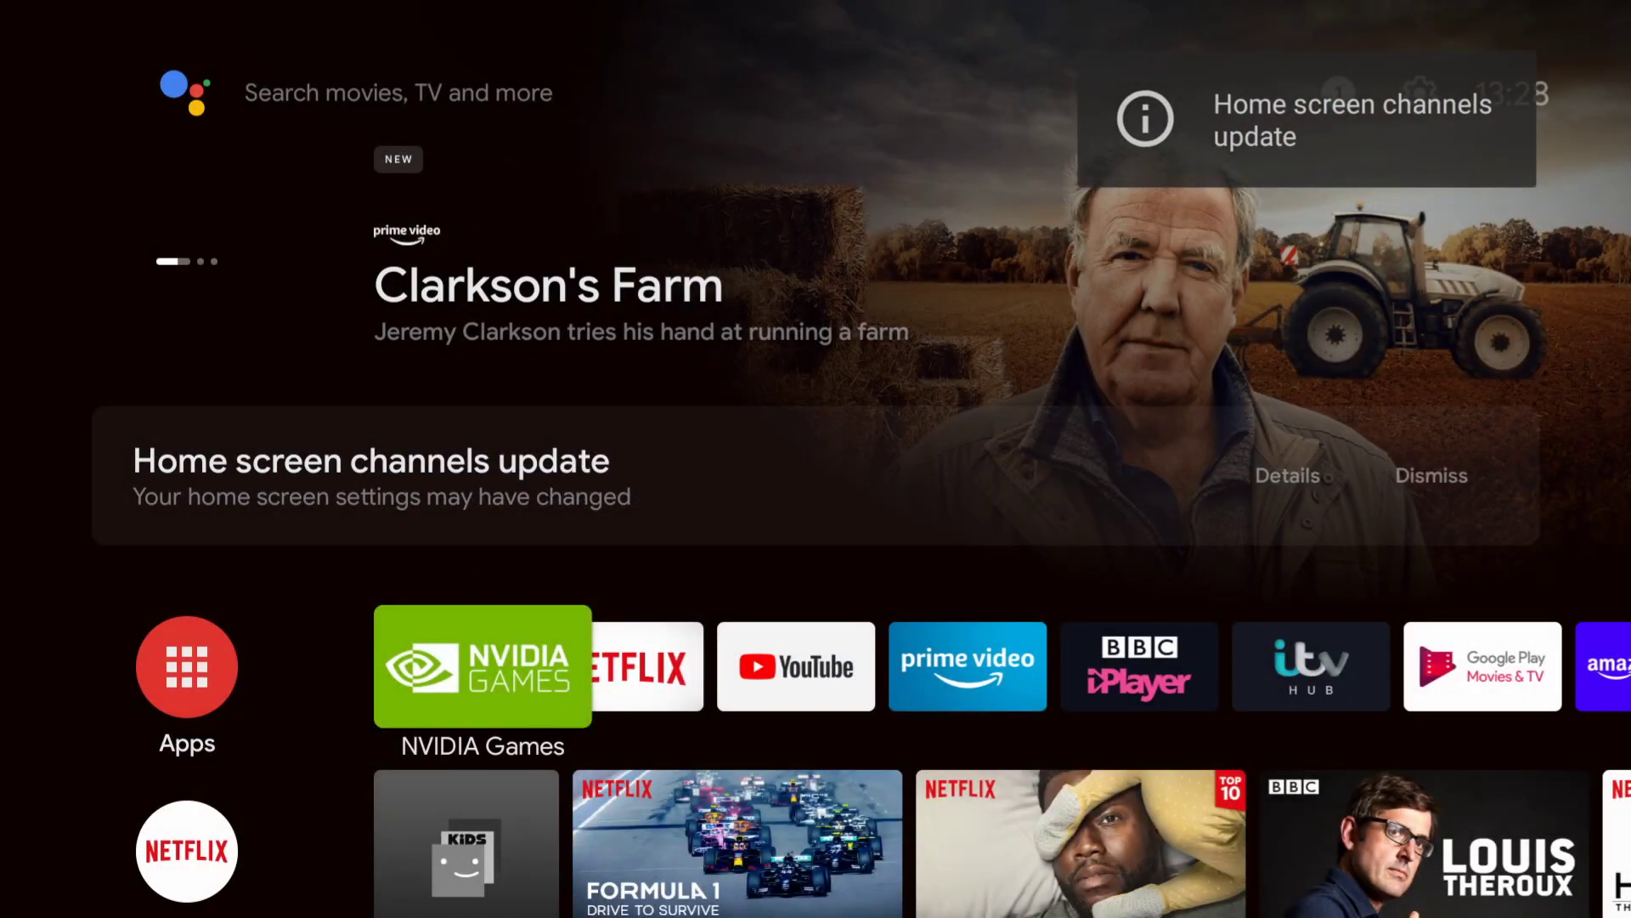
{"action": "key", "text": "Down"}
{"action": "key", "text": "Up"}
{"action": "key", "text": "Up"}
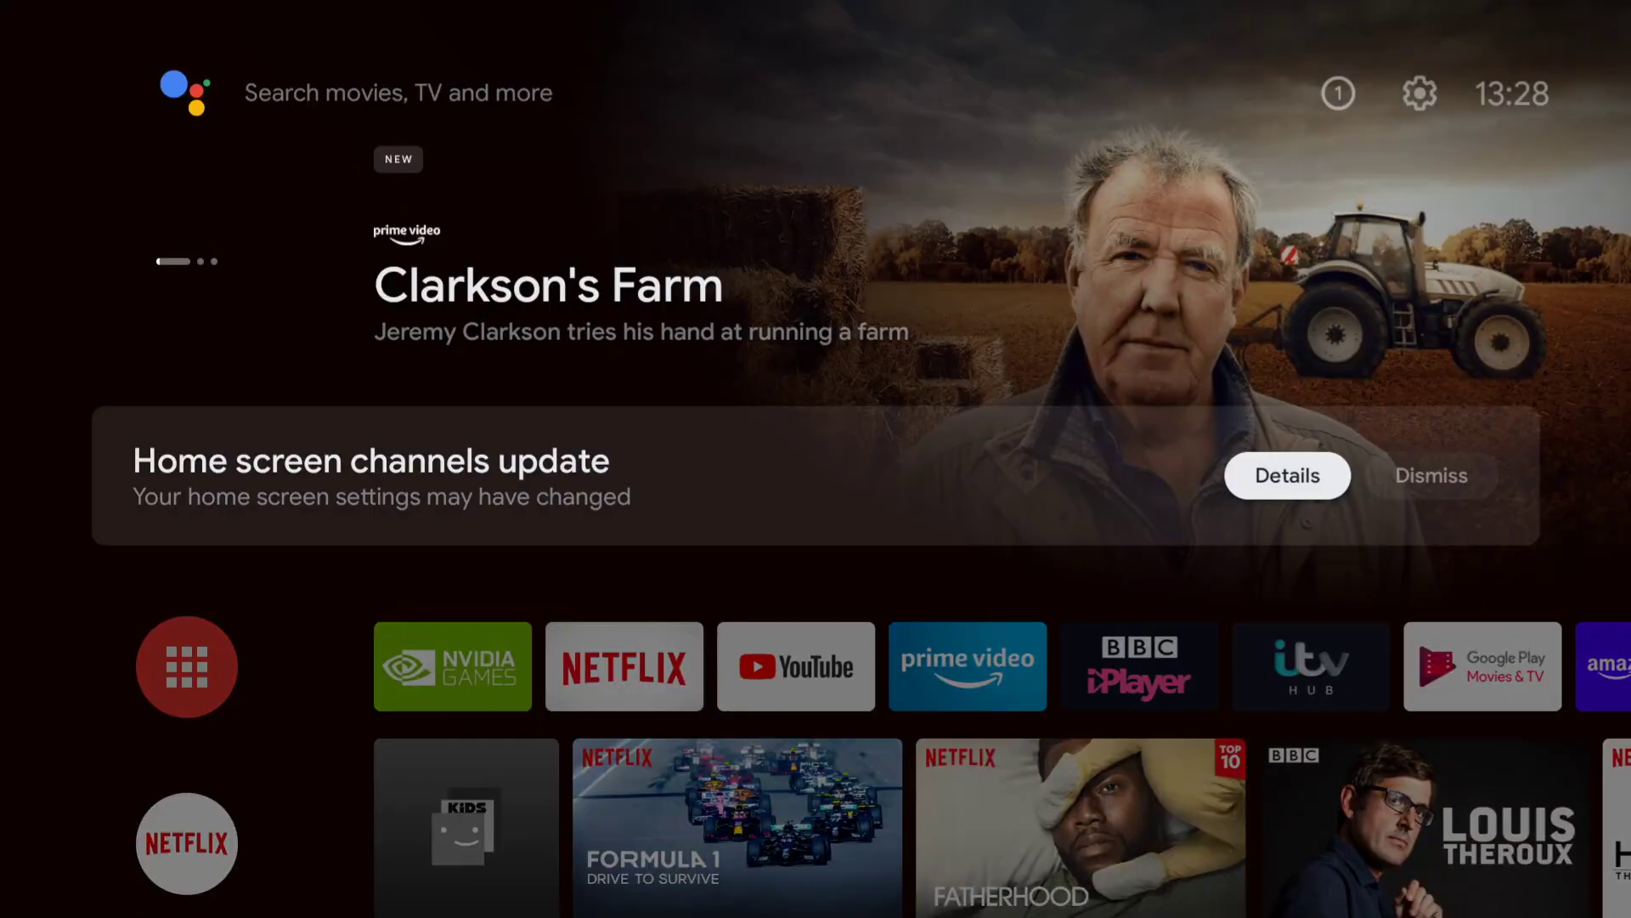
{"action": "key", "text": "Return"}
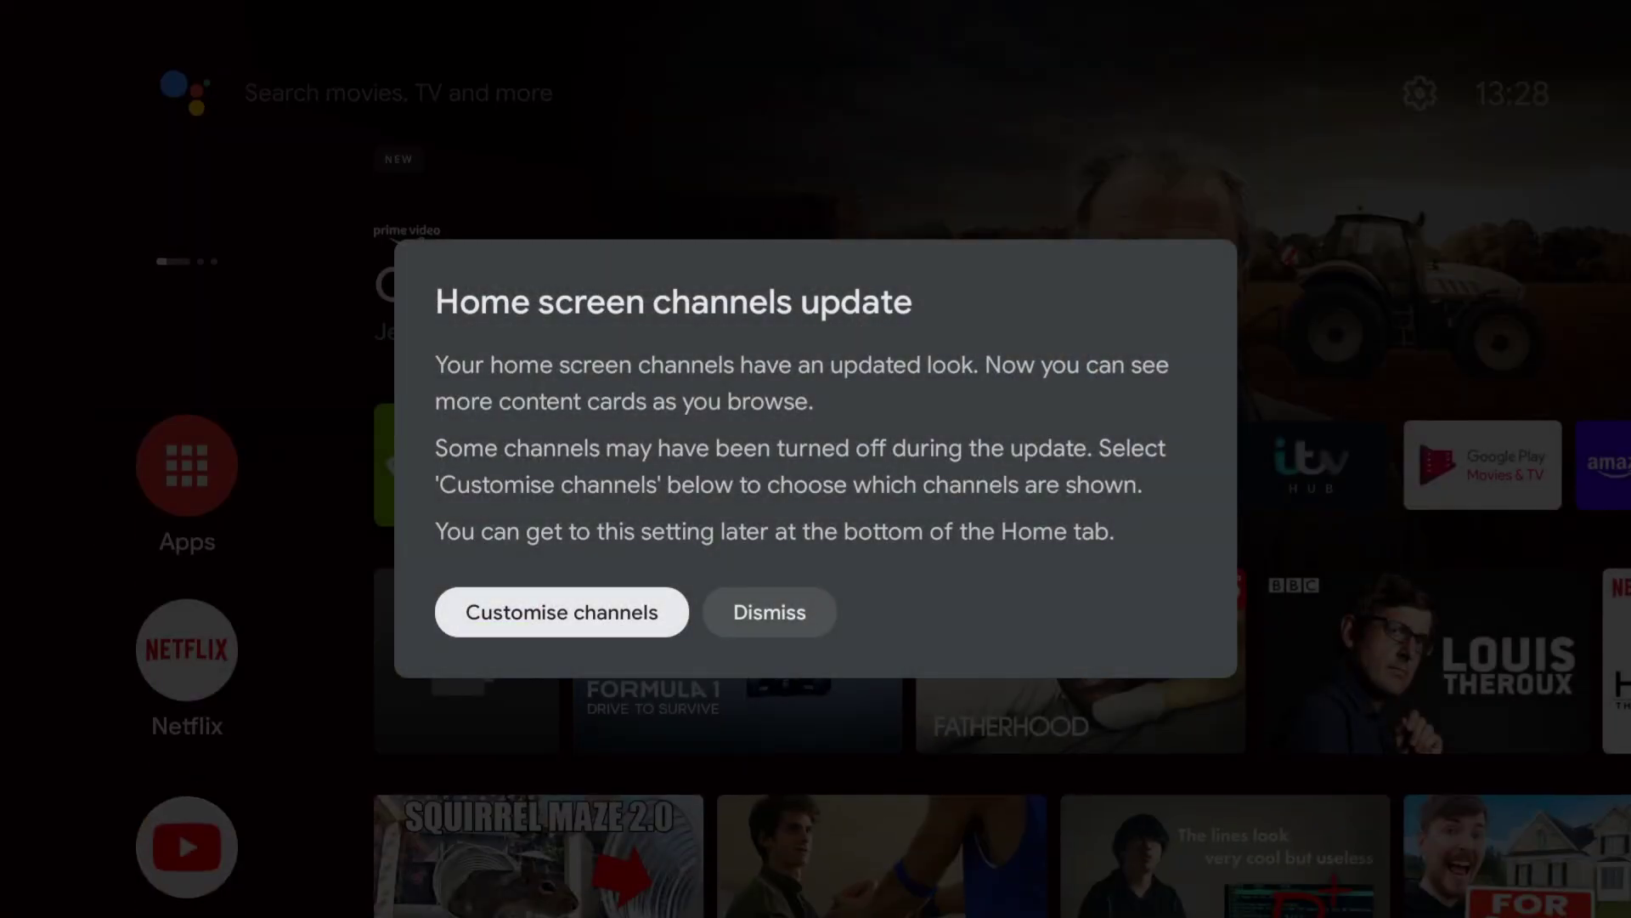
{"action": "key", "text": "Right"}
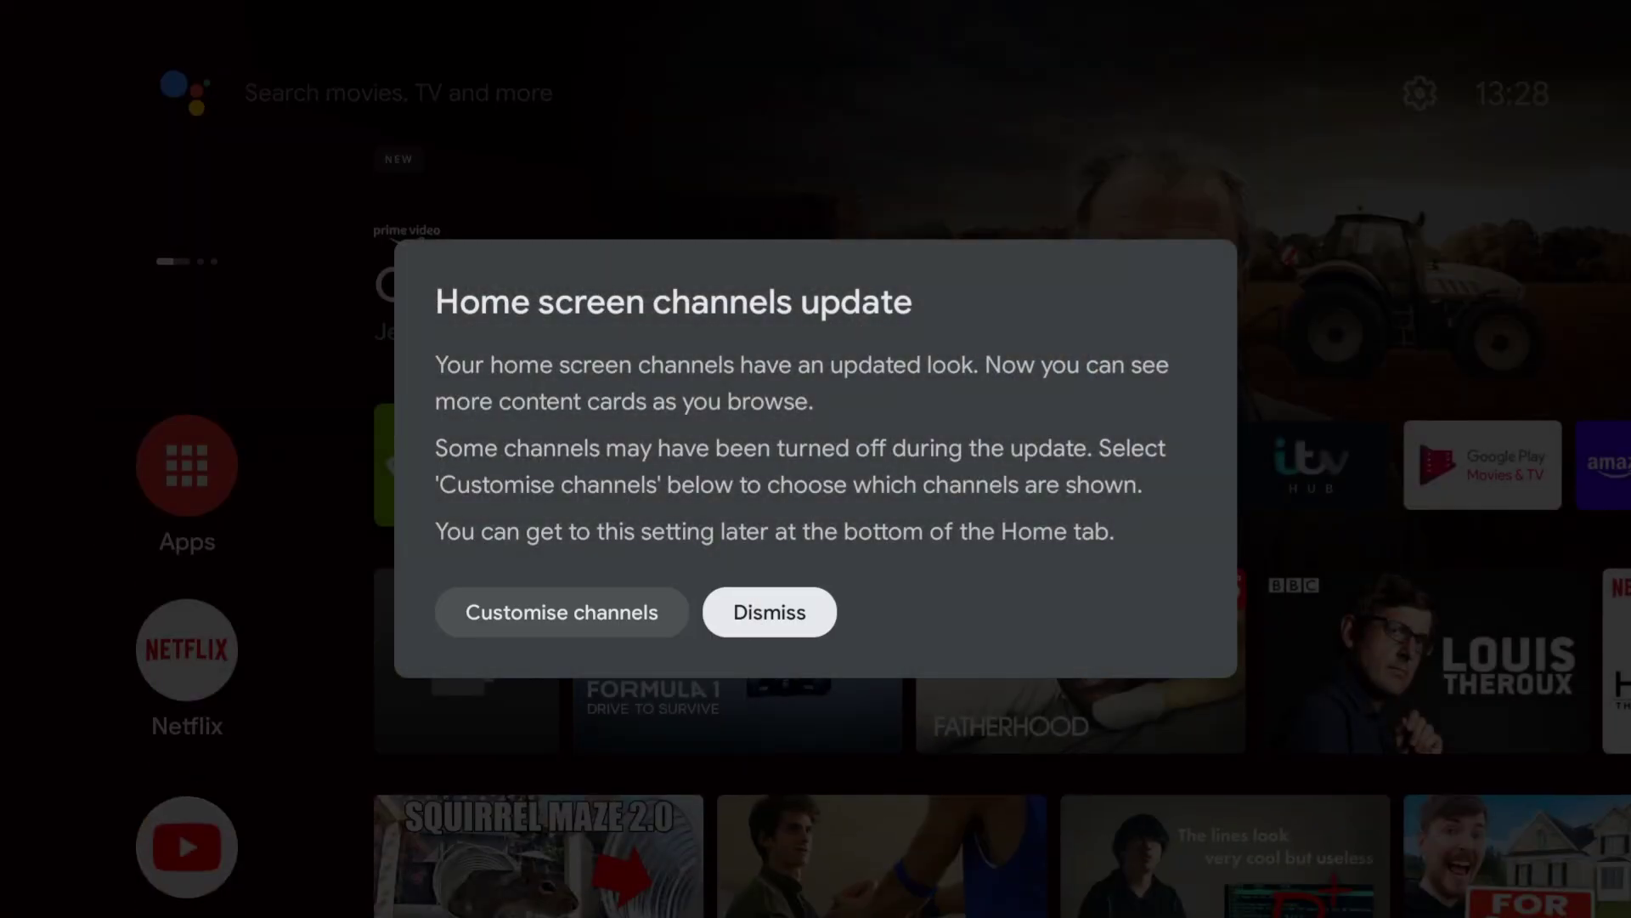
{"action": "key", "text": "Return"}
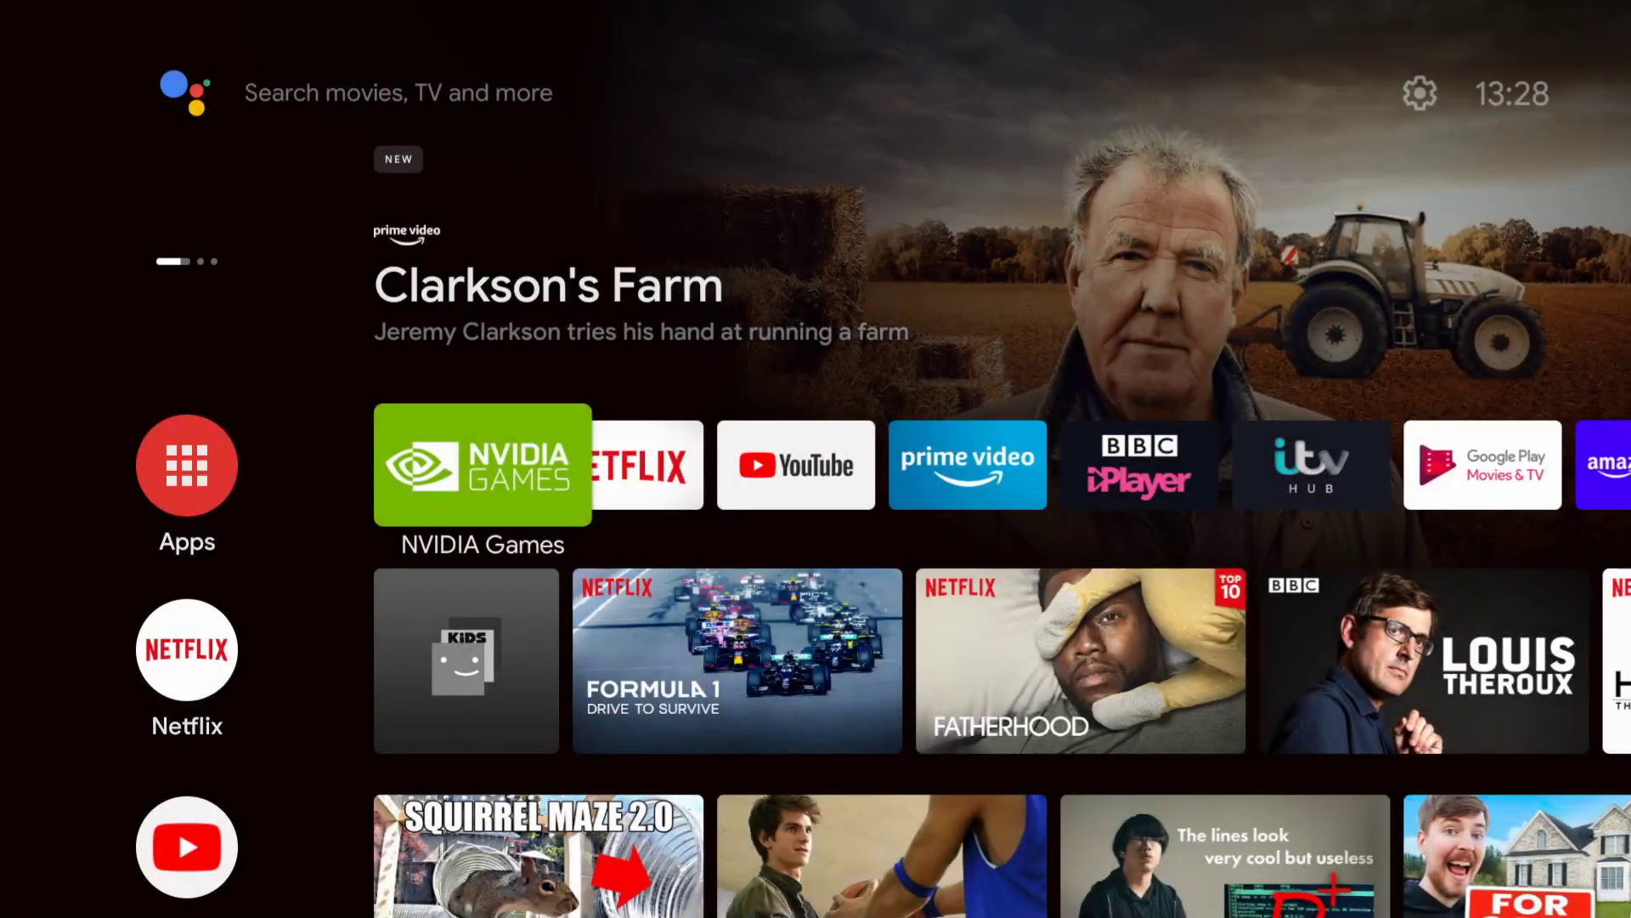